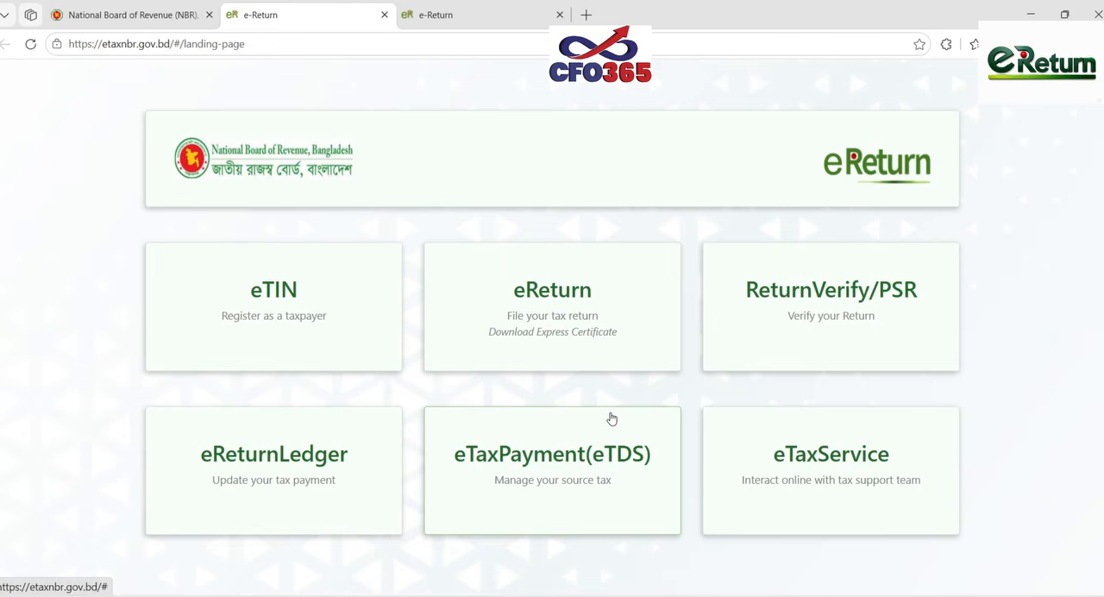
- Check the e-Return assessment page, then switch to the Excel income tax return template and review its salary income entries
left_click(475, 17)
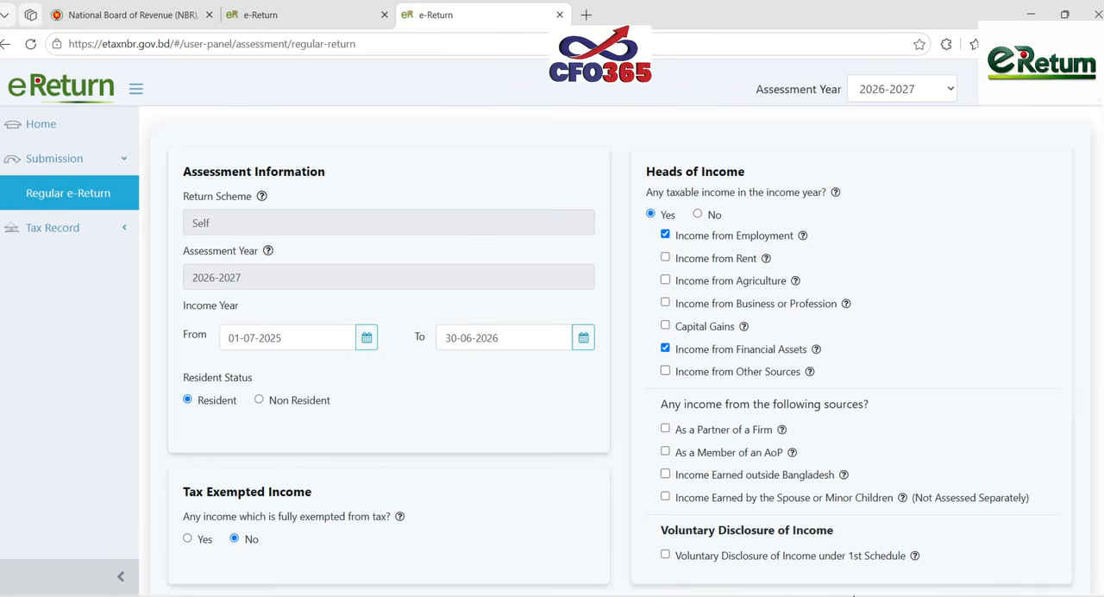
left_click(724, 551)
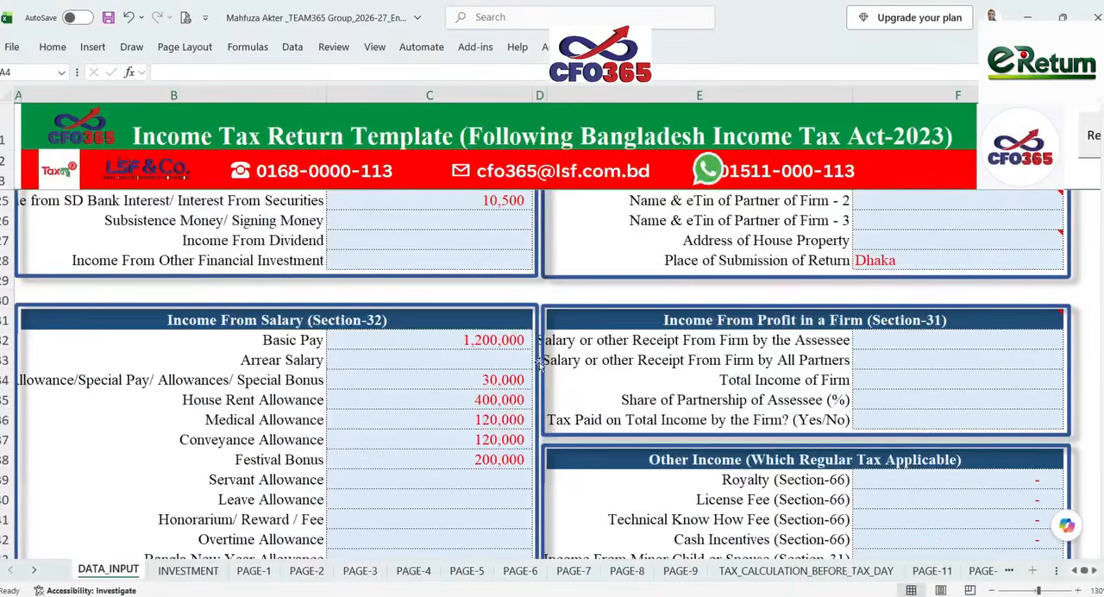
scroll(535, 355, "down", 3)
scroll(534, 355, "up", 2)
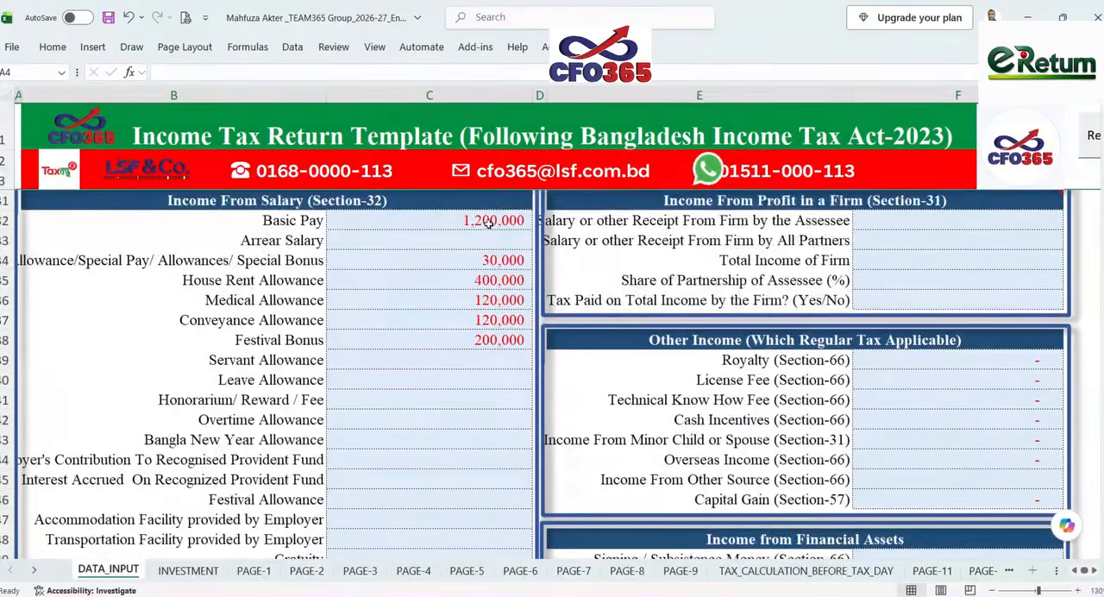
left_click_drag(490, 221, 487, 354)
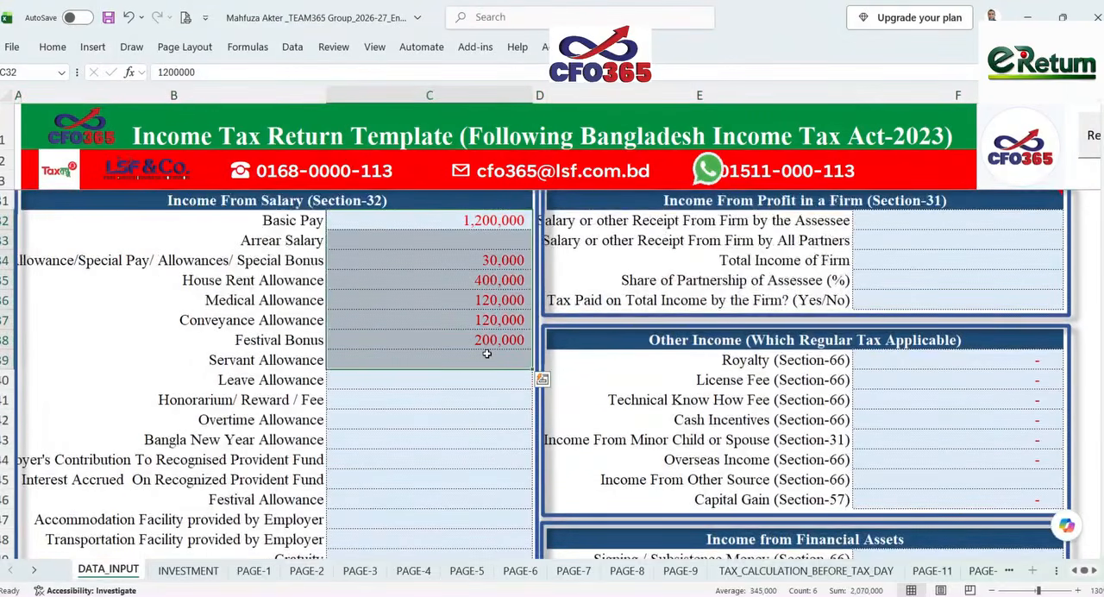
scroll(487, 354, "up", 3)
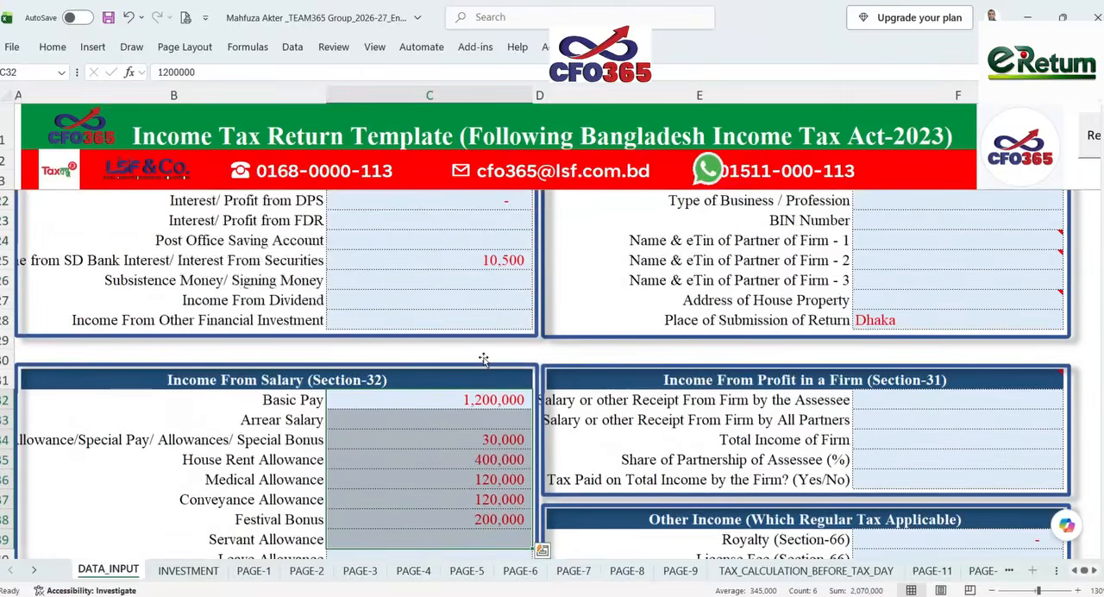
scroll(483, 358, "up", 2)
scroll(483, 358, "up", 4)
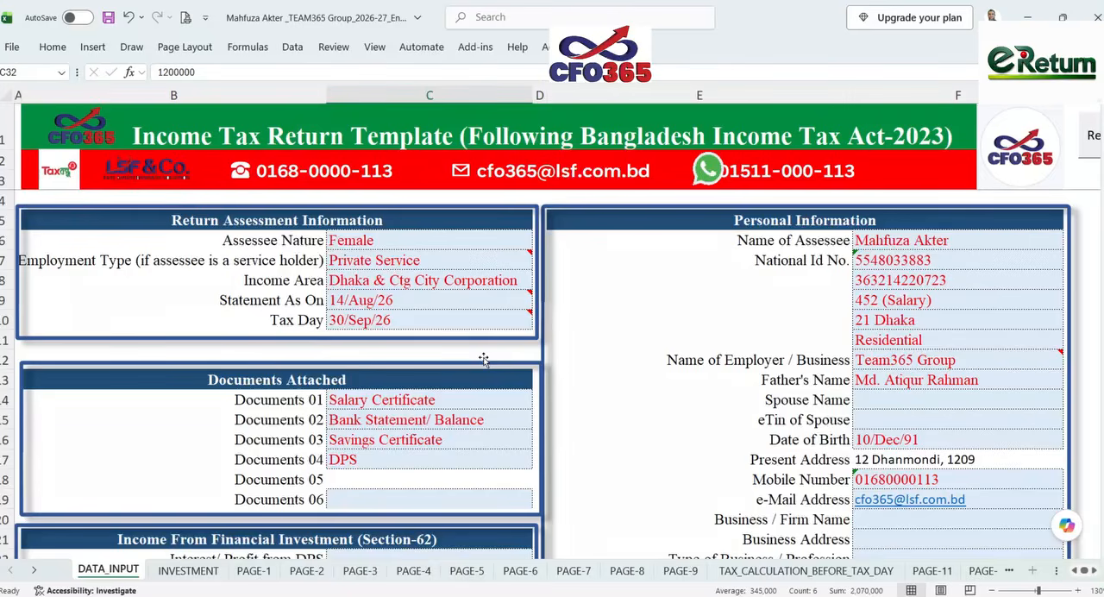
- Shift the WhatsApp icon in the template's header banner so it clears the adjacent phone number
left_click_drag(707, 174, 689, 173)
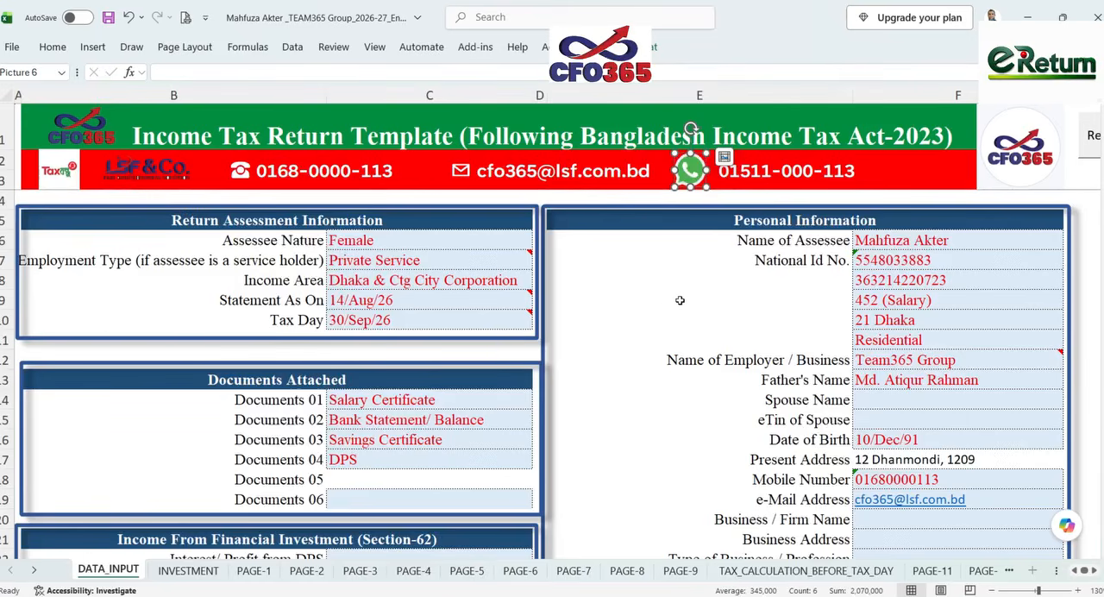
left_click(680, 300)
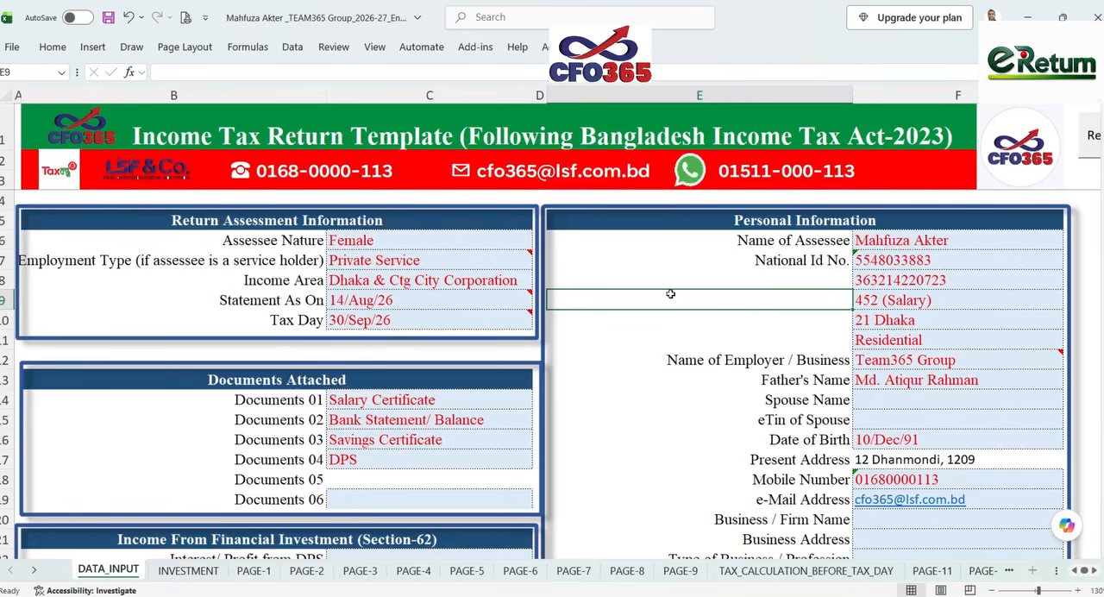
- Switch to the TAX COMPARISON 2026-27 workbook and examine the women's salary components, exemption and taxable net income
mouse_move(782, 595)
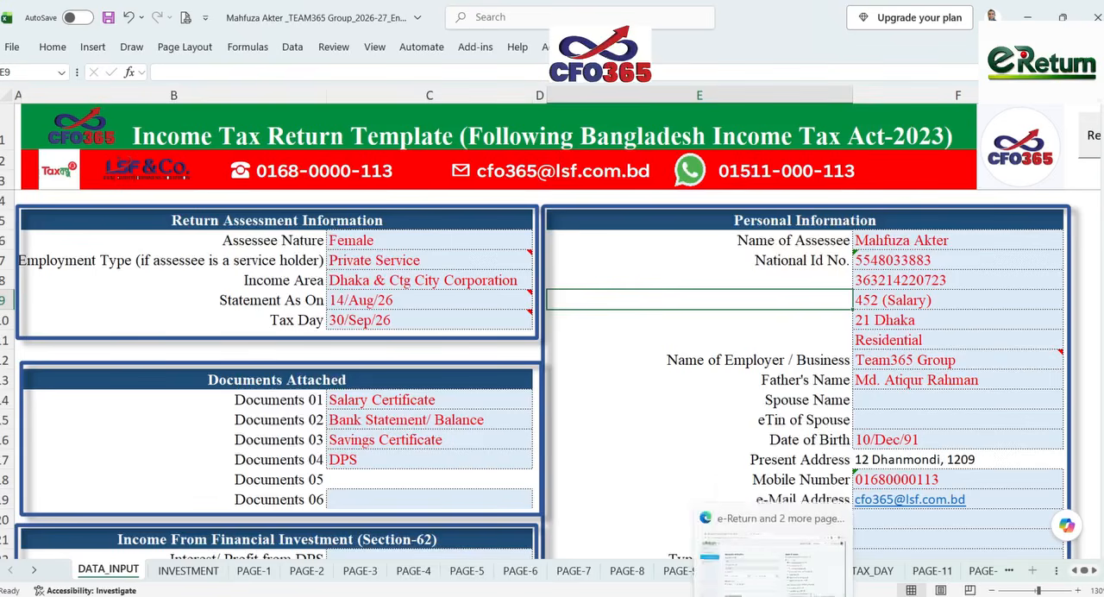
left_click(835, 532)
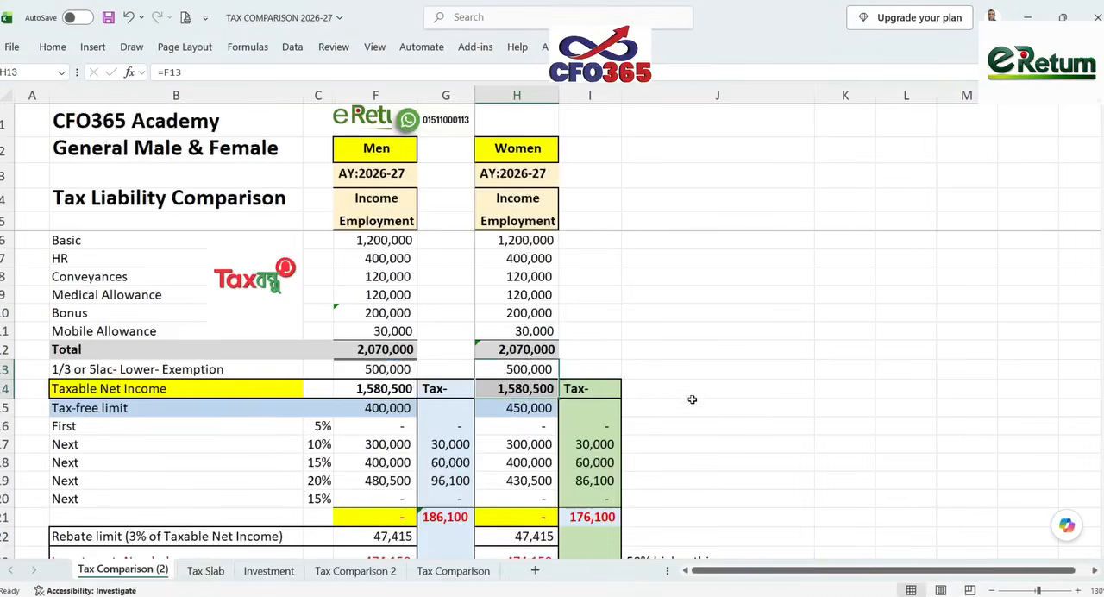
left_click(524, 244)
left_click_drag(524, 243, 529, 331)
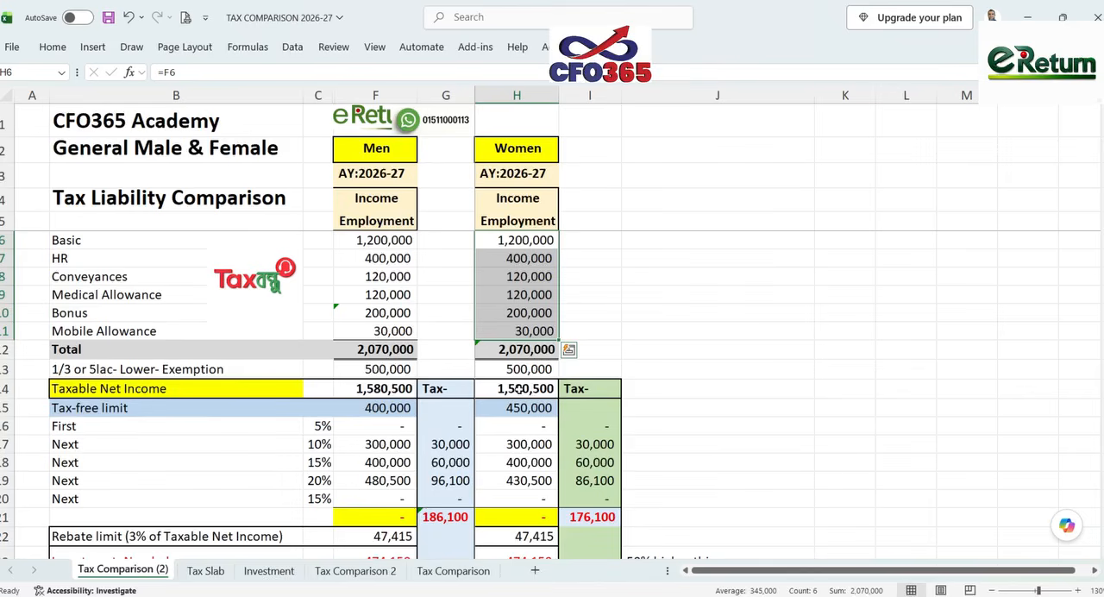
left_click_drag(518, 369, 518, 384)
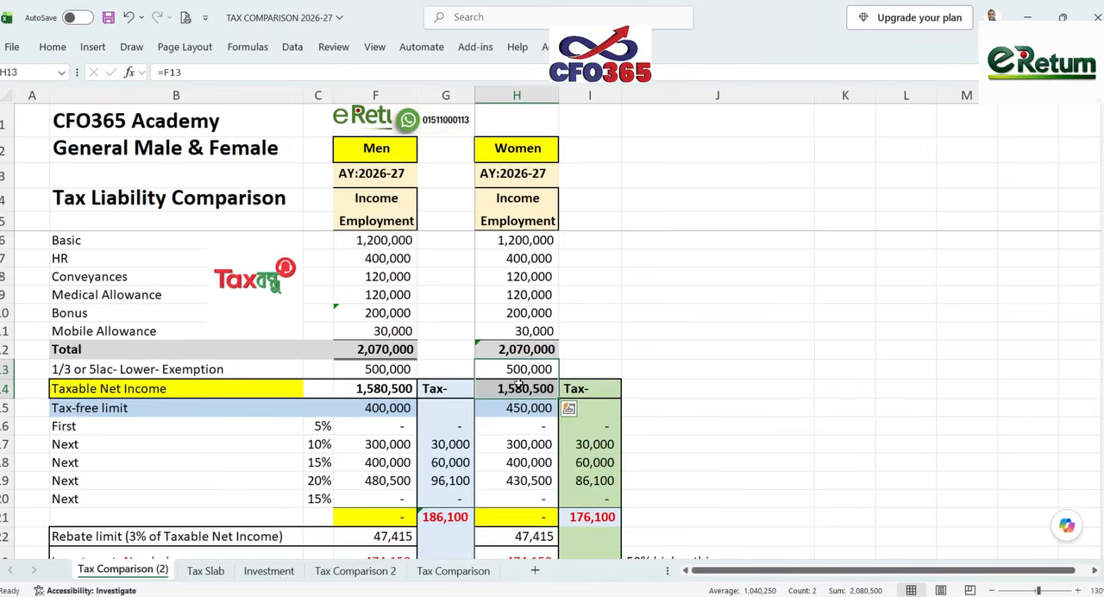
- Examine the tax-free limit, slab amounts and slab-wise tax for women against the men's column
scroll(518, 369, "down", 1)
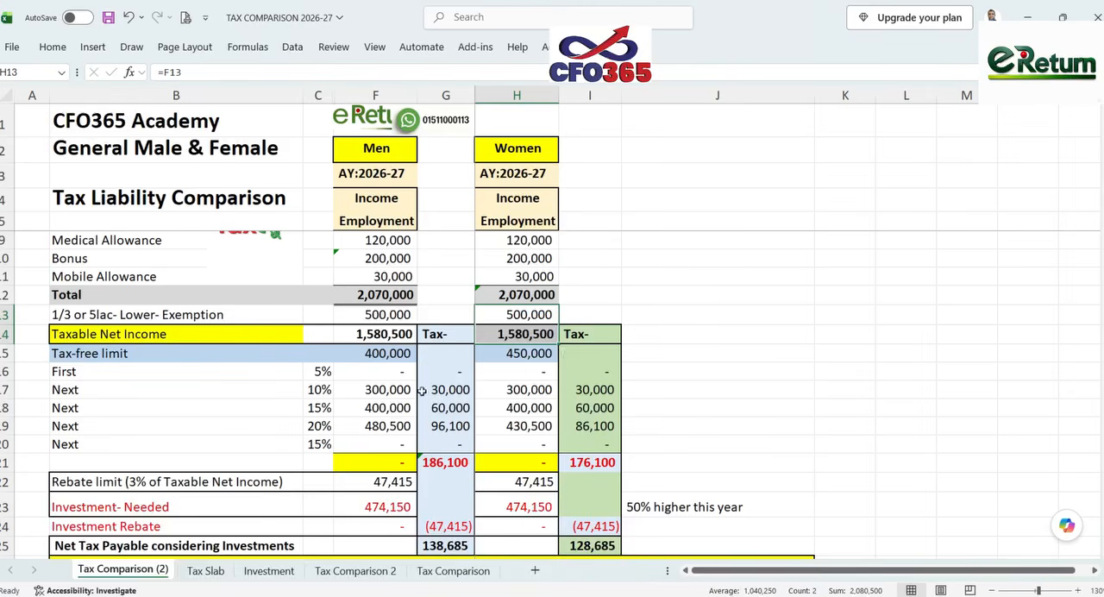
left_click(391, 411)
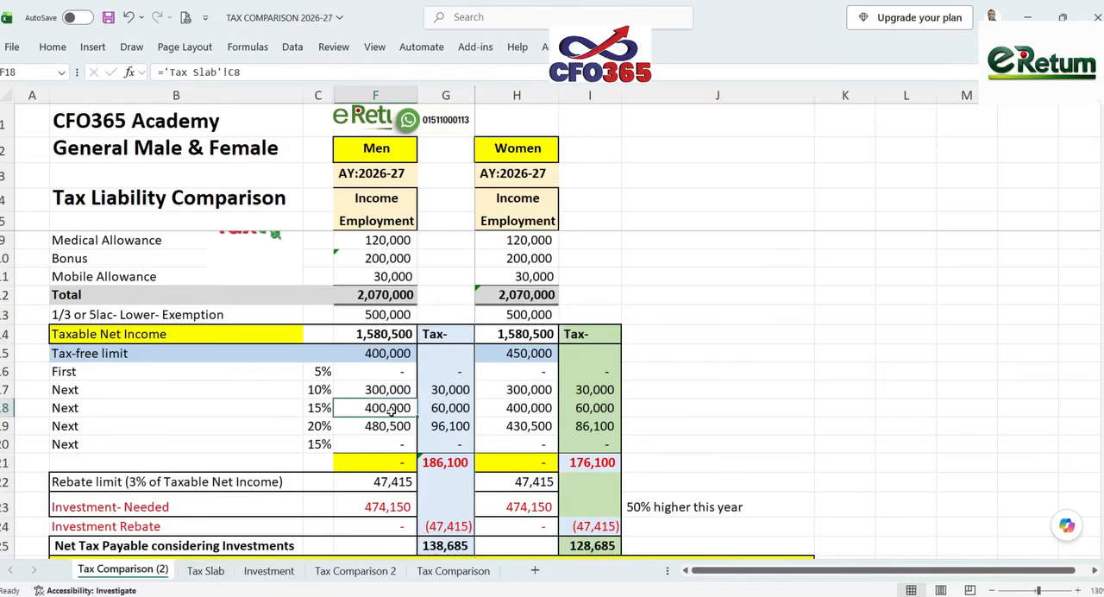
left_click(537, 354)
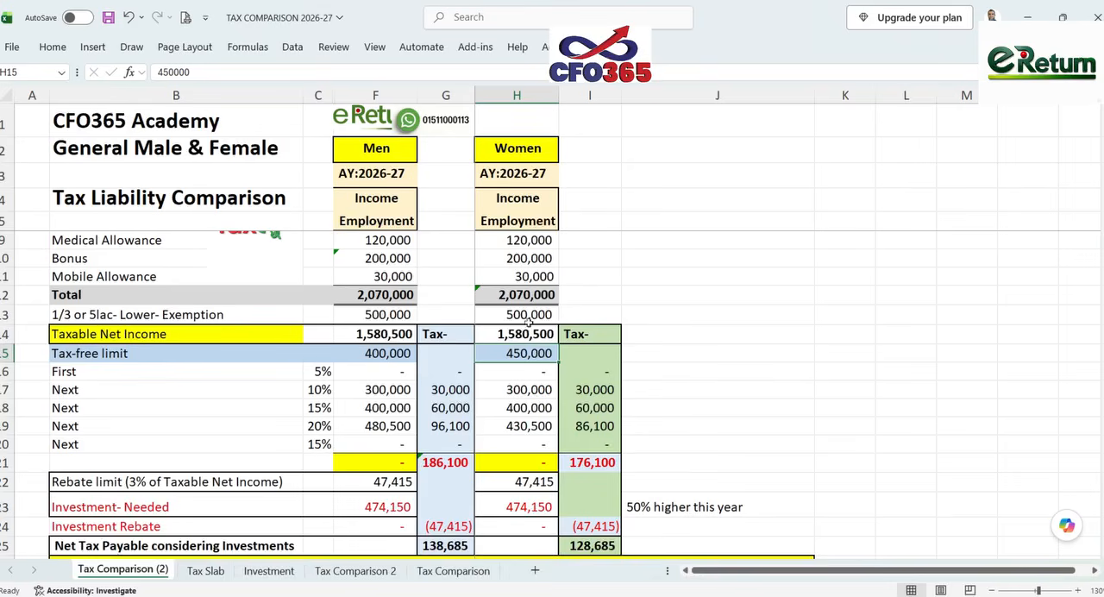
left_click_drag(528, 315, 528, 333)
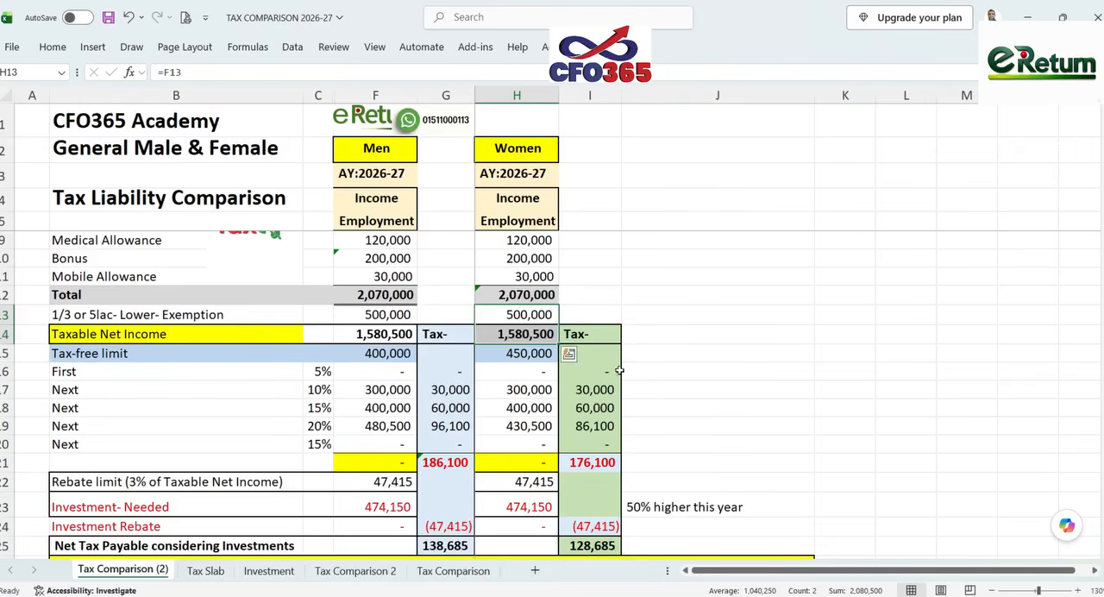
left_click(524, 408)
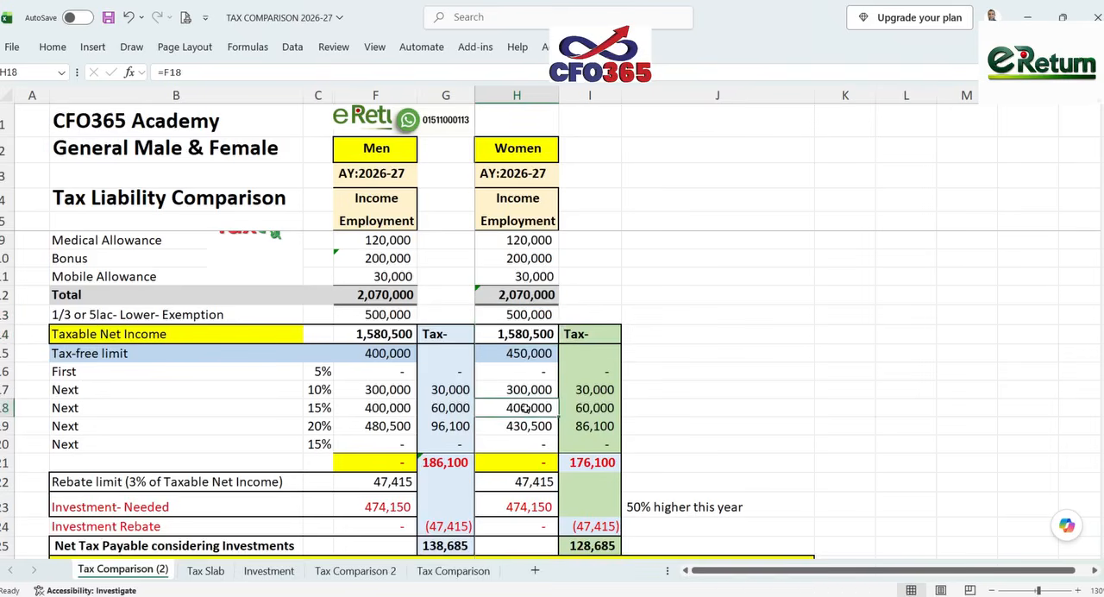
left_click(522, 427)
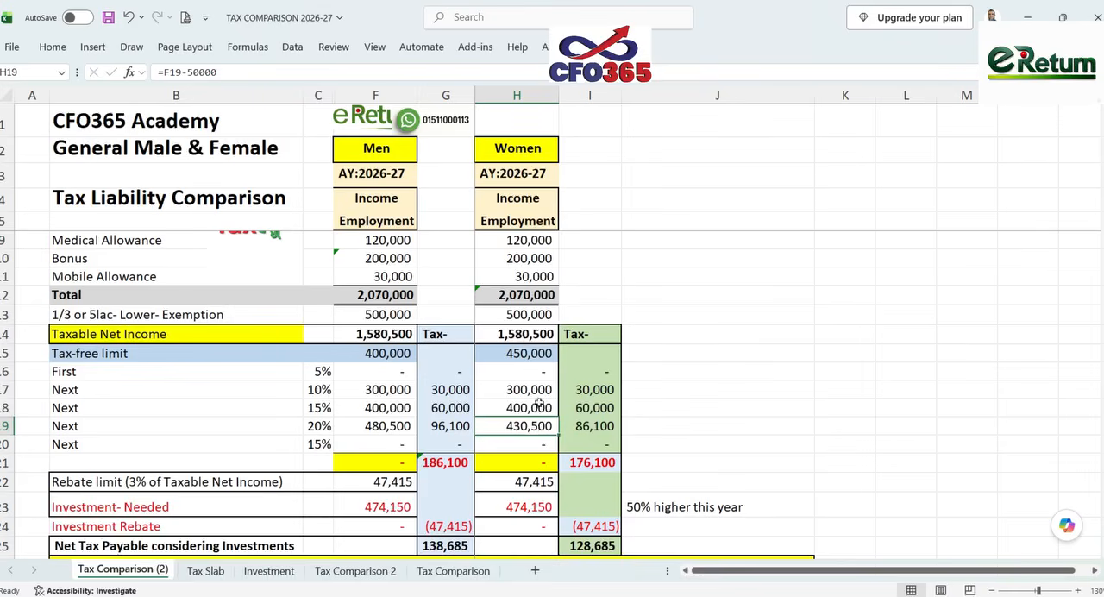
left_click_drag(586, 389, 597, 425)
- Inspect the formulas behind the women's rebate limit and the needed investment
scroll(597, 423, "down", 1)
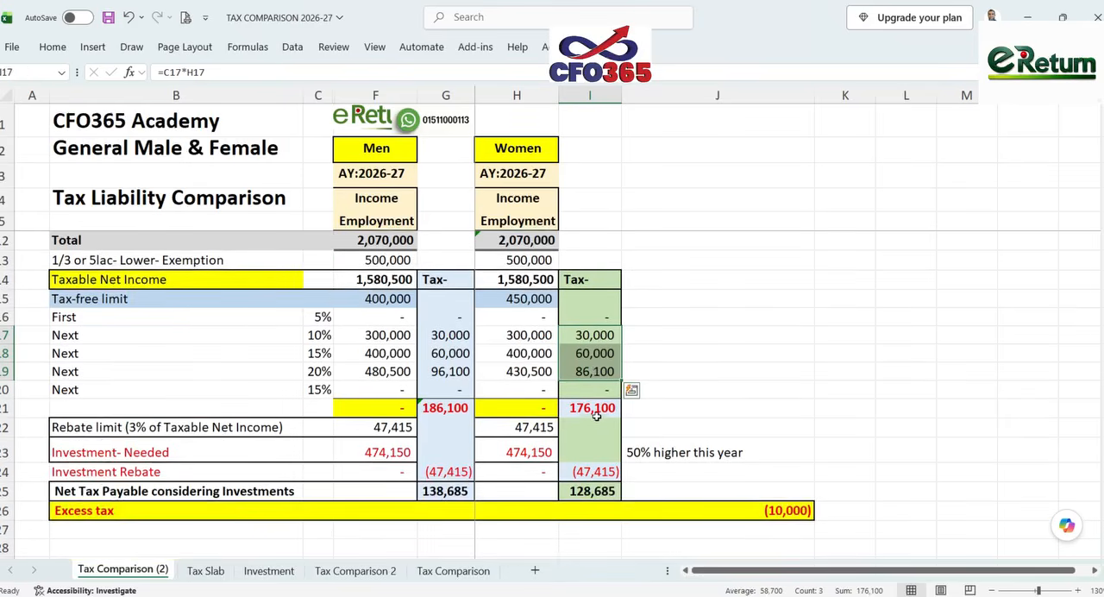
left_click(520, 428)
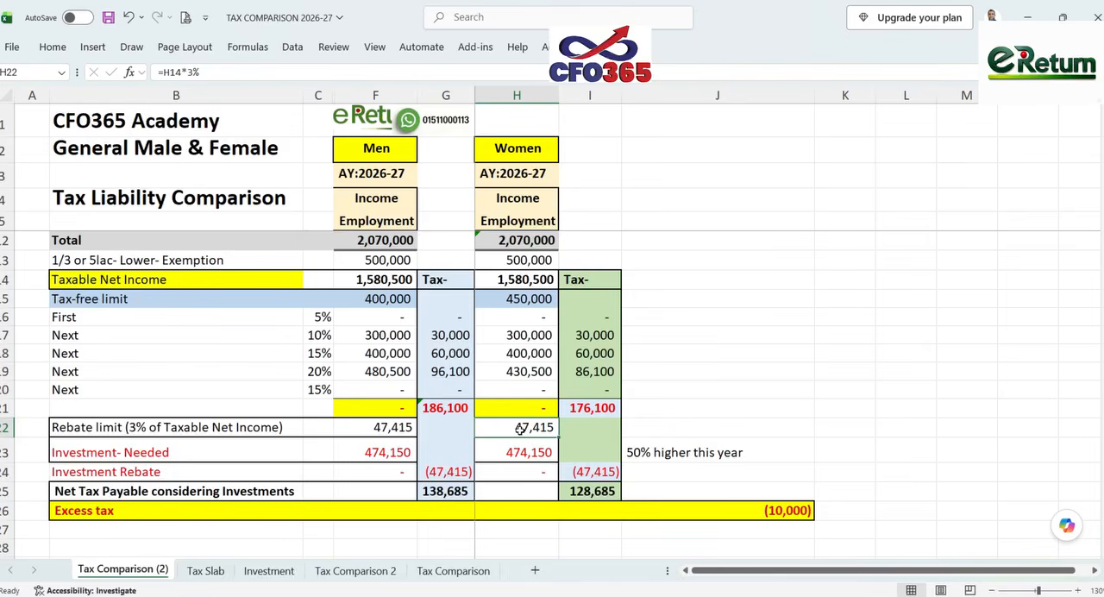
double_click(520, 428)
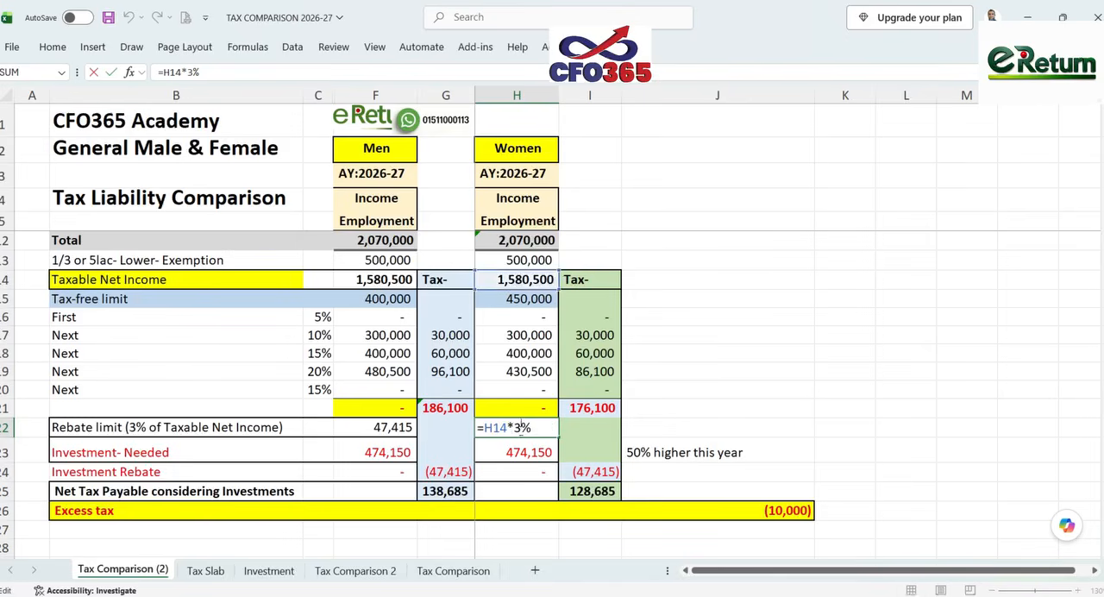
key("Return")
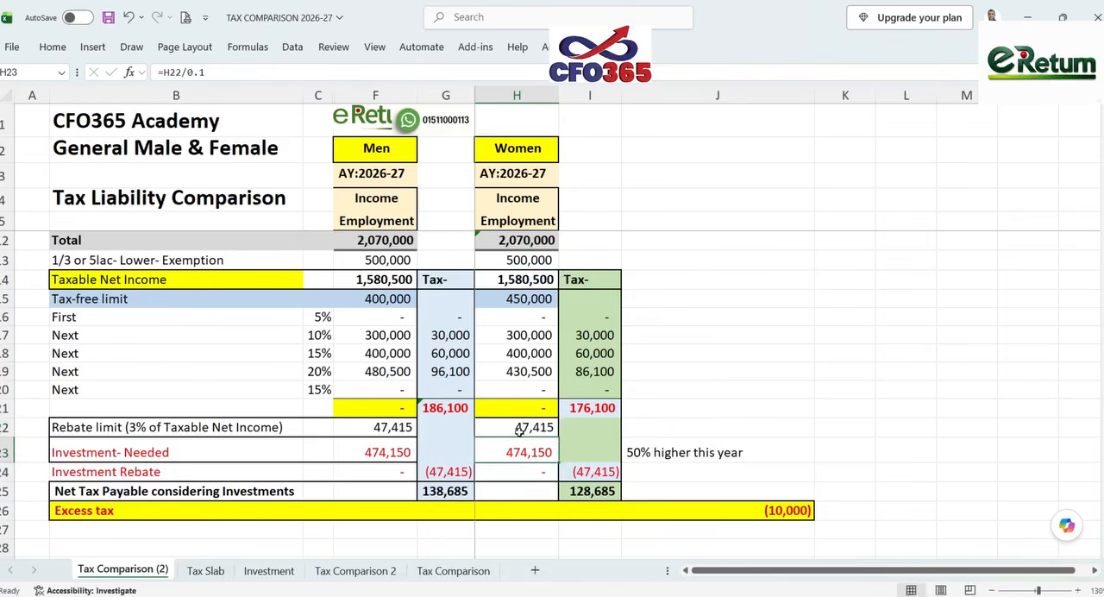
left_click(526, 427)
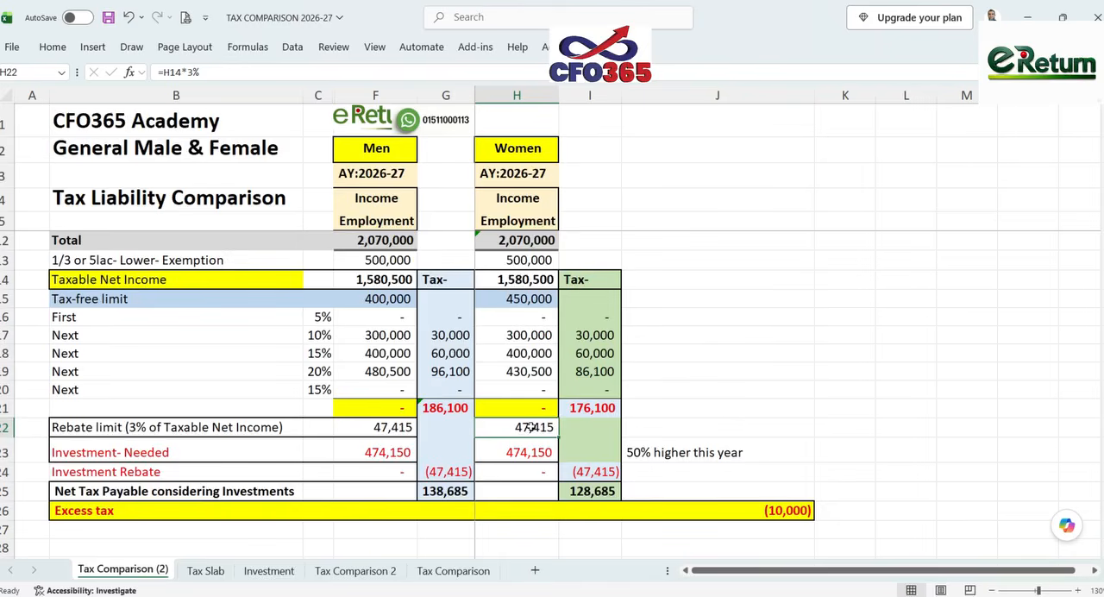
left_click(523, 453)
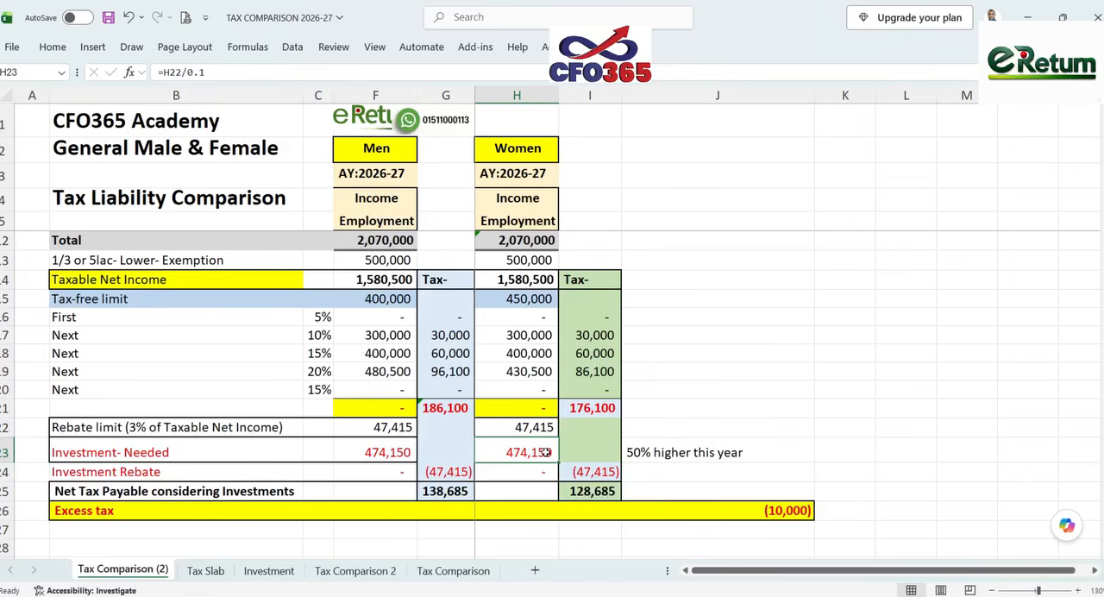
left_click(535, 425)
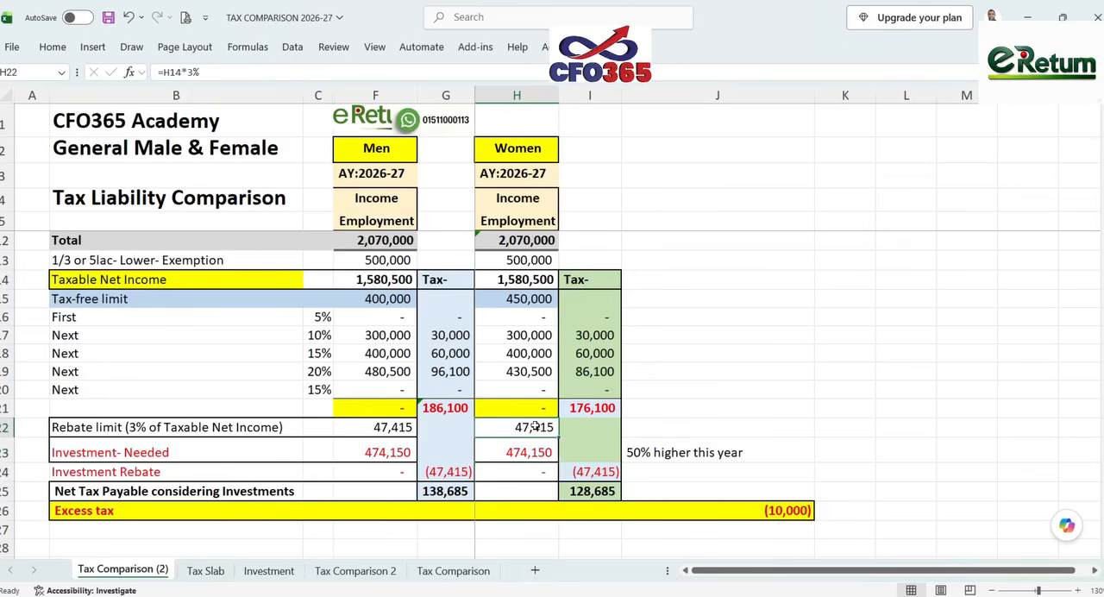
- Return to the income tax return template and review the assessee nature options, employment type and Tax Day note
key("alt+Tab")
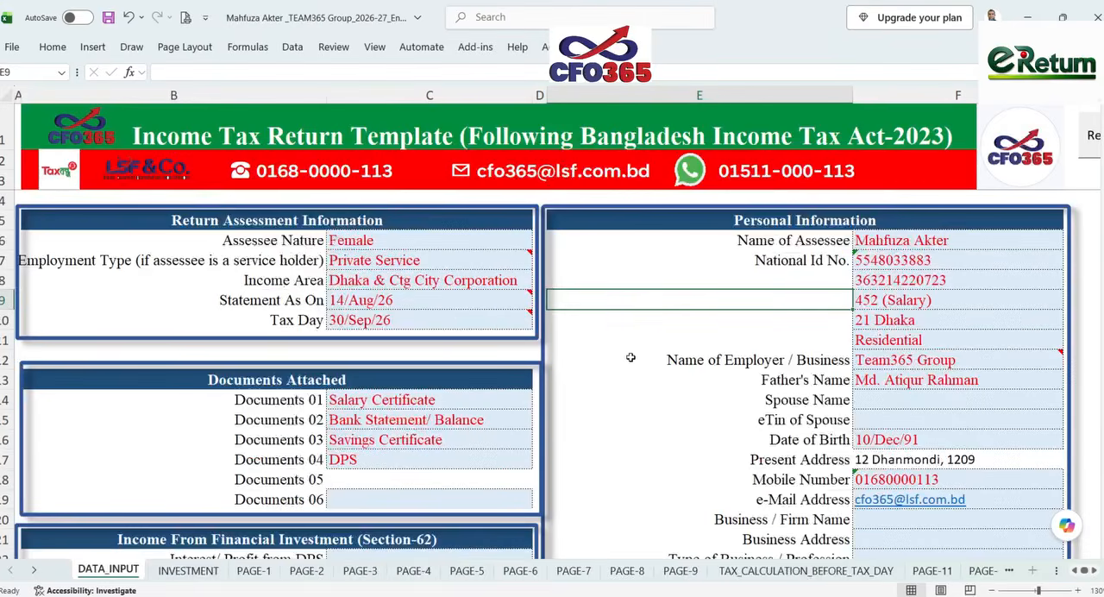
left_click(593, 586)
left_click(485, 240)
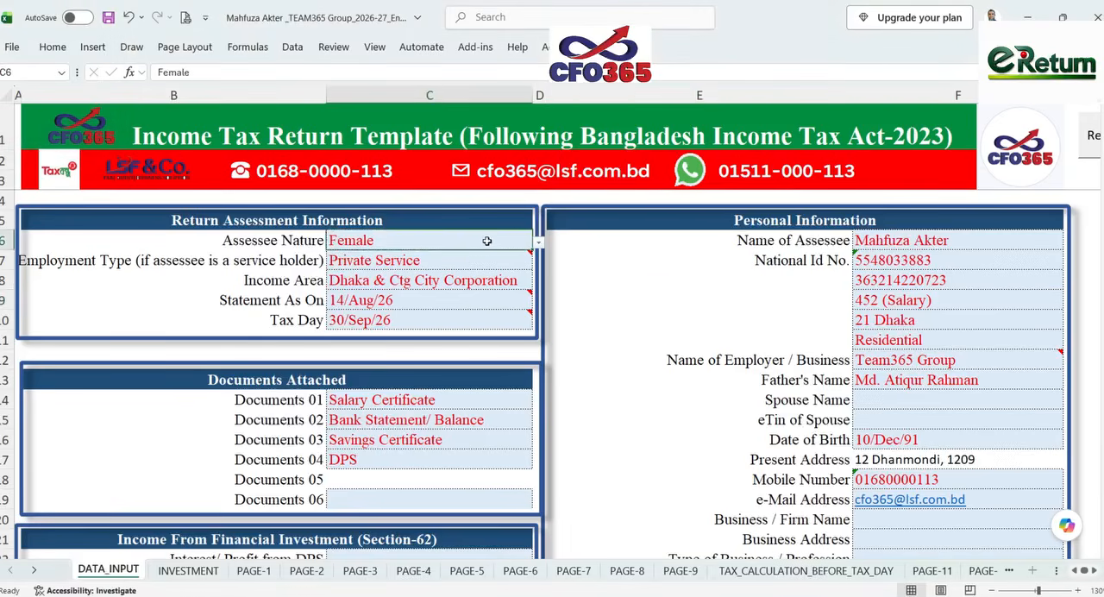
left_click(538, 244)
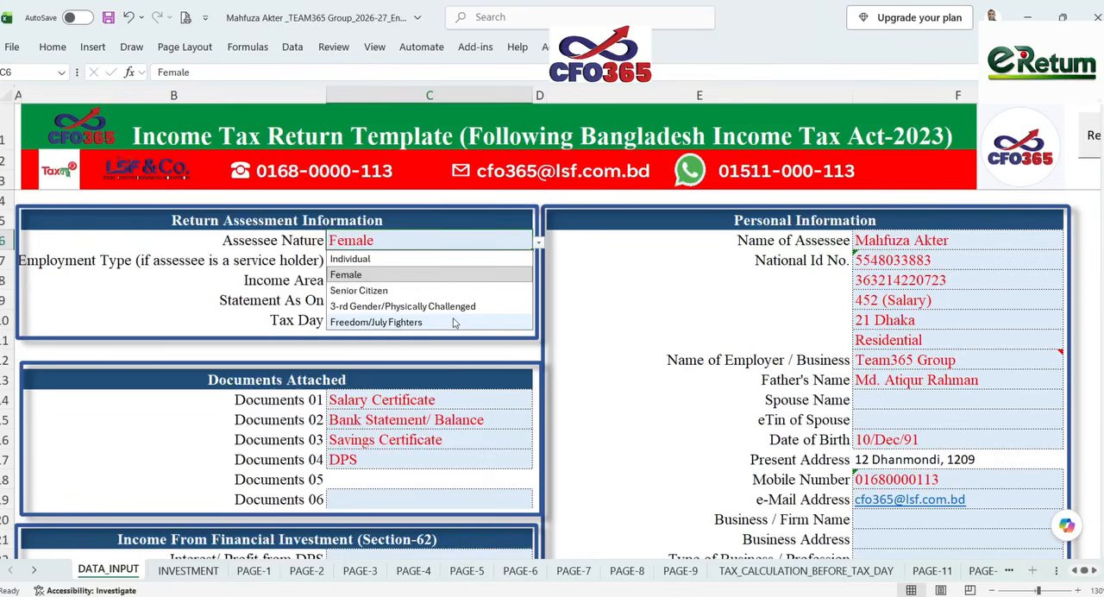
left_click(610, 275)
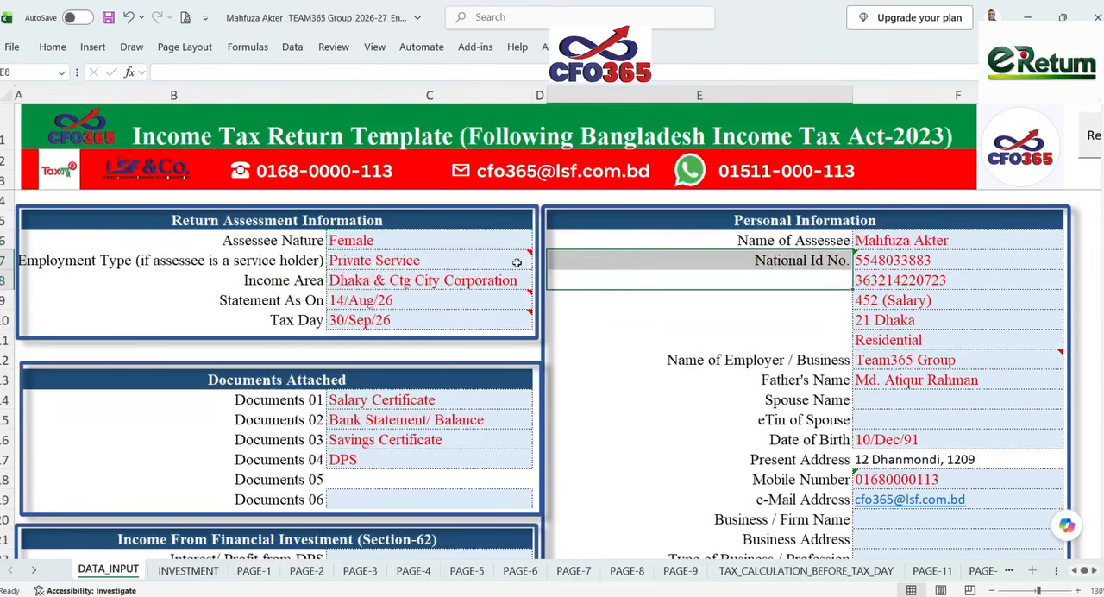
left_click(485, 261)
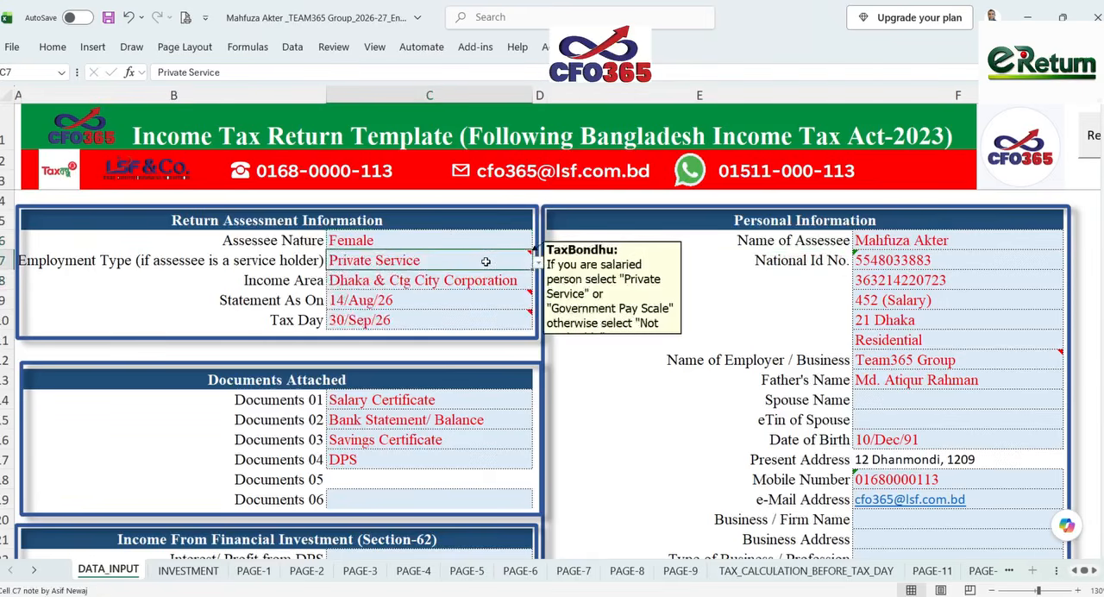
left_click(566, 398)
mouse_move(532, 328)
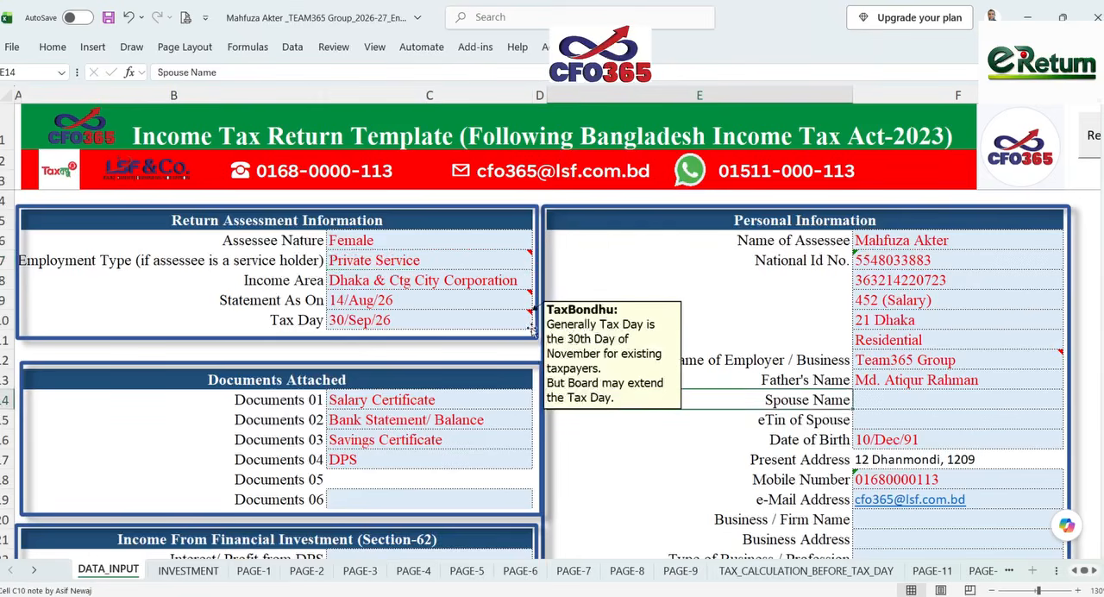
mouse_move(491, 306)
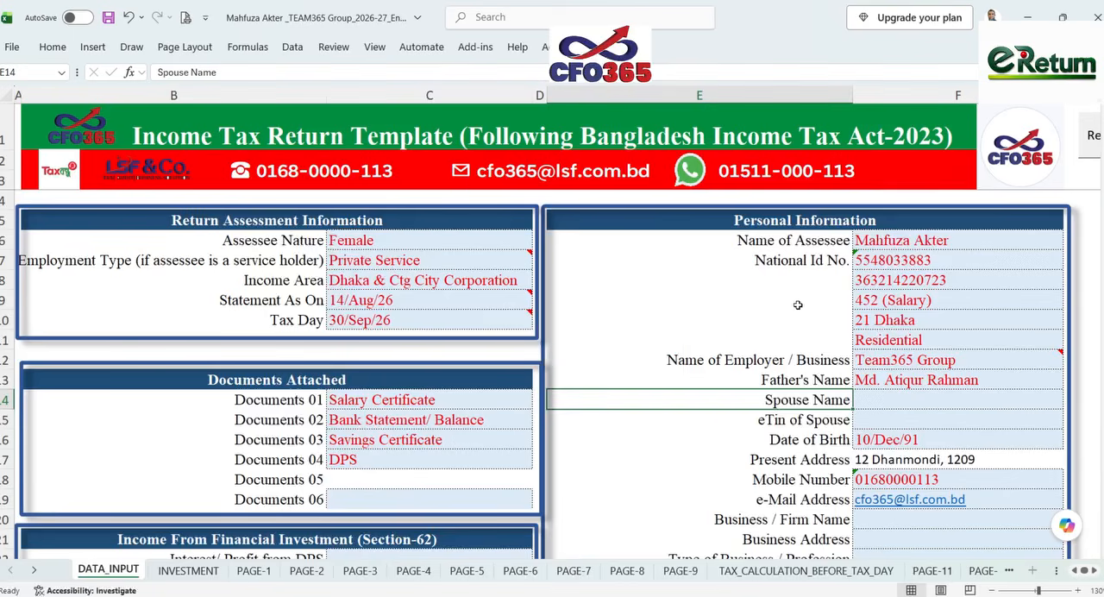
- Review the assessee's personal information entries down to the place of submission of the return
left_click_drag(974, 238, 952, 385)
mouse_move(952, 357)
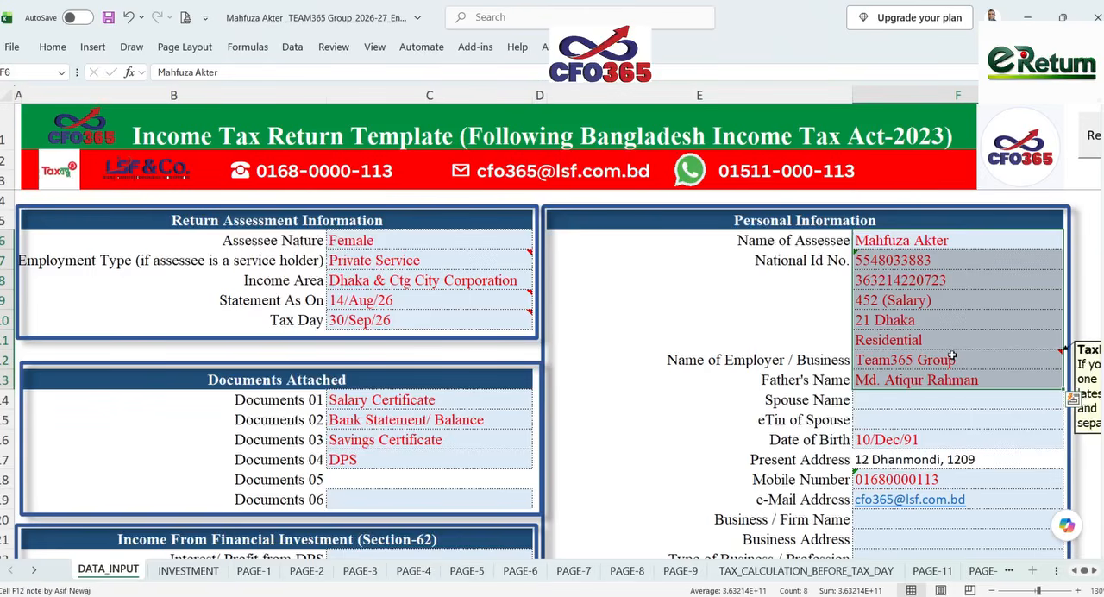
scroll(952, 356, "down", 2)
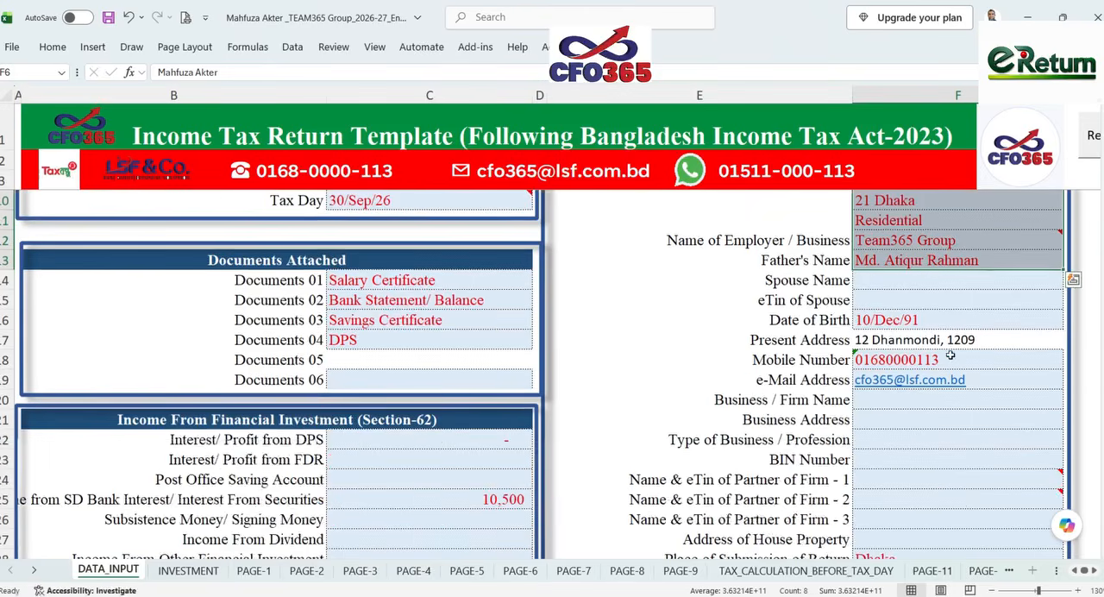
scroll(948, 362, "down", 2)
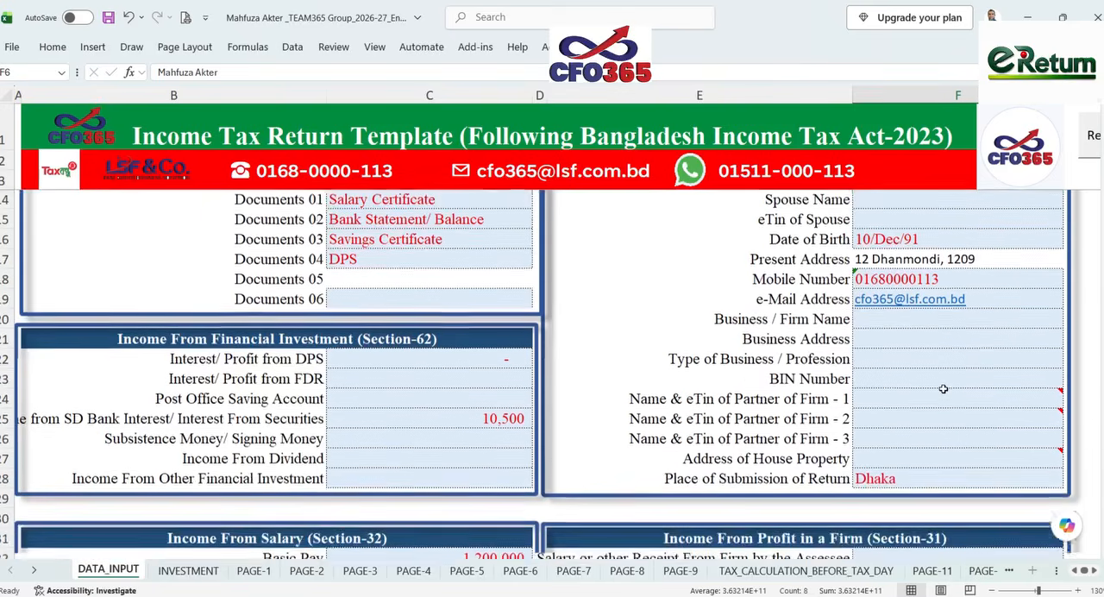
- Review the bank interest entry under financial investment income and the salary components from basic pay to festival bonus
scroll(943, 389, "down", 1)
scroll(943, 389, "down", 1)
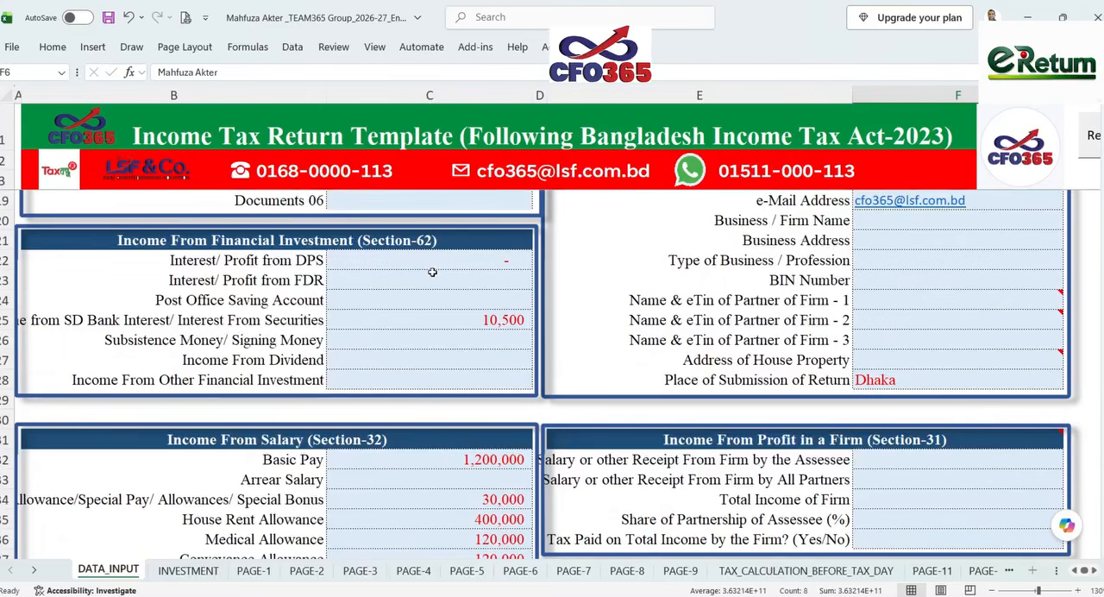
left_click(435, 316)
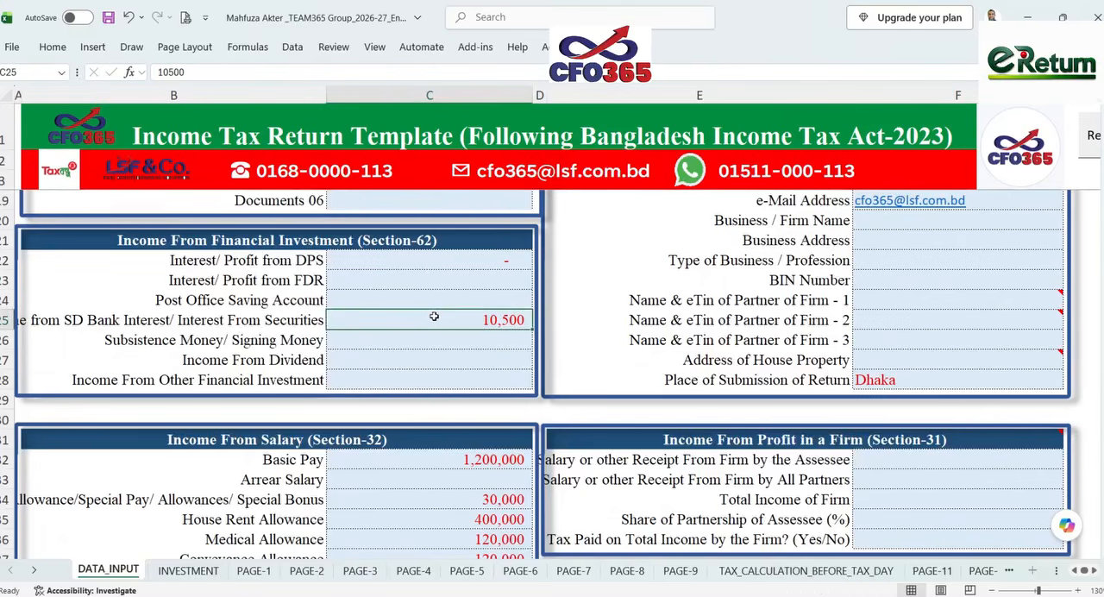
scroll(435, 316, "down", 2)
left_click(438, 339)
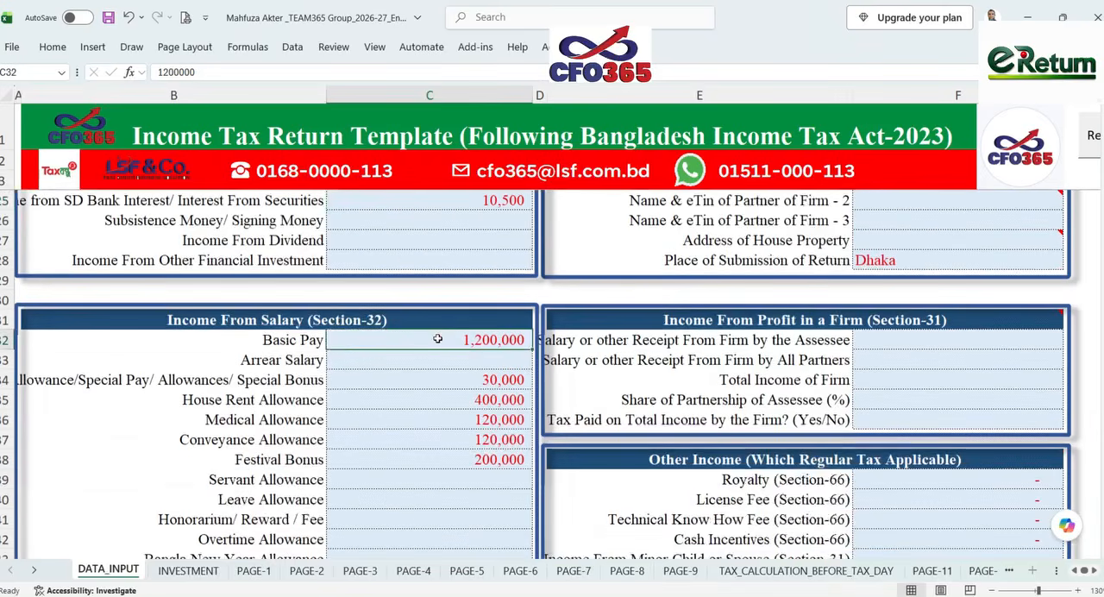
left_click_drag(437, 338, 438, 463)
scroll(435, 448, "down", 6)
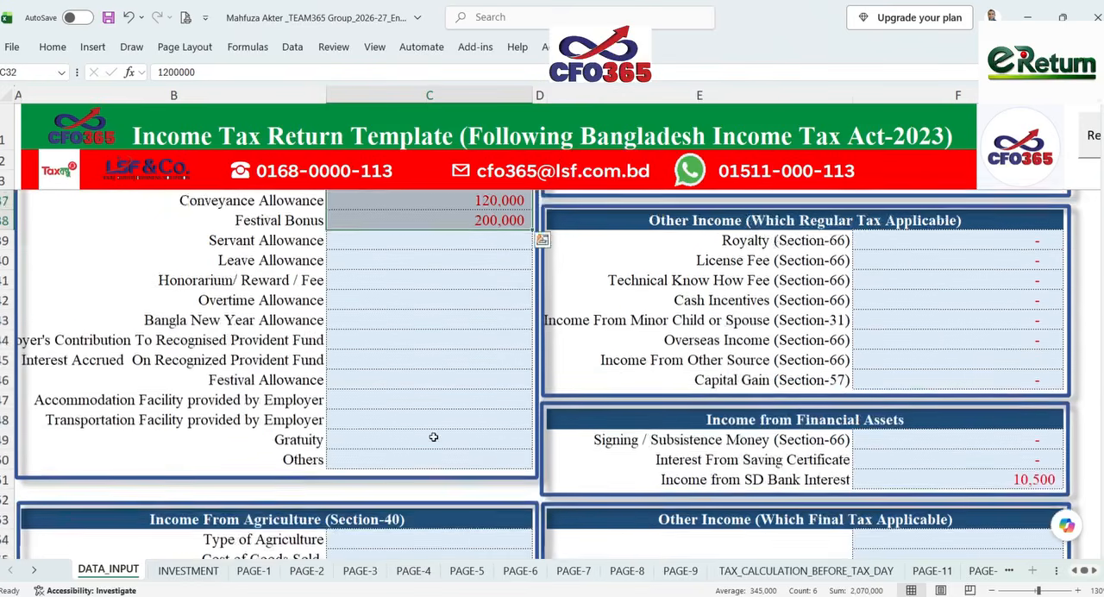
- Check the IT-10B entries for non-agricultural property, DPS and saving certificate
scroll(434, 440, "down", 8)
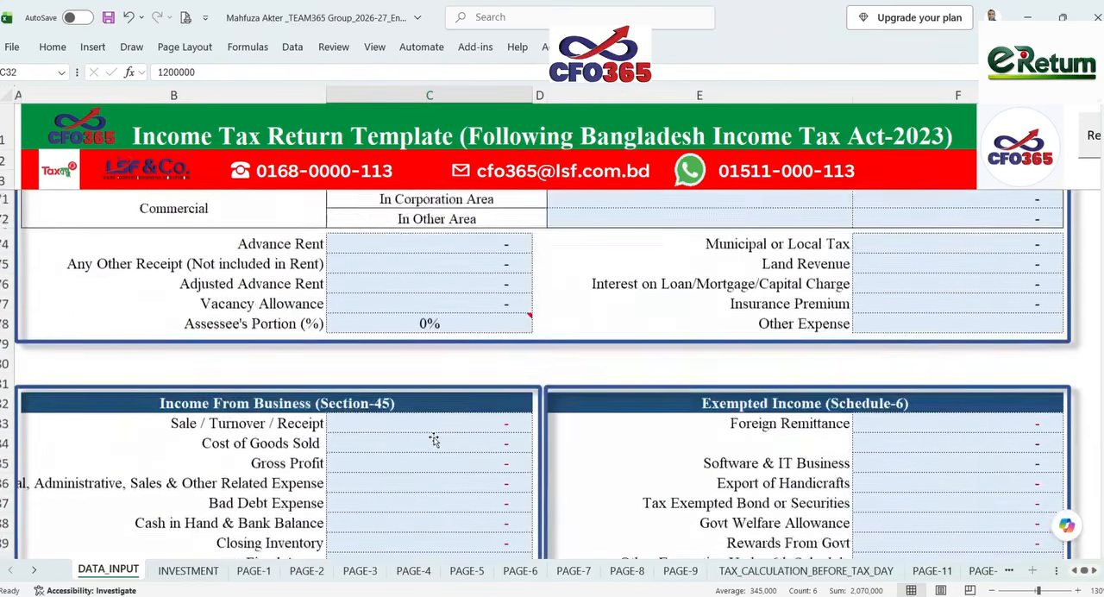
scroll(433, 440, "down", 5)
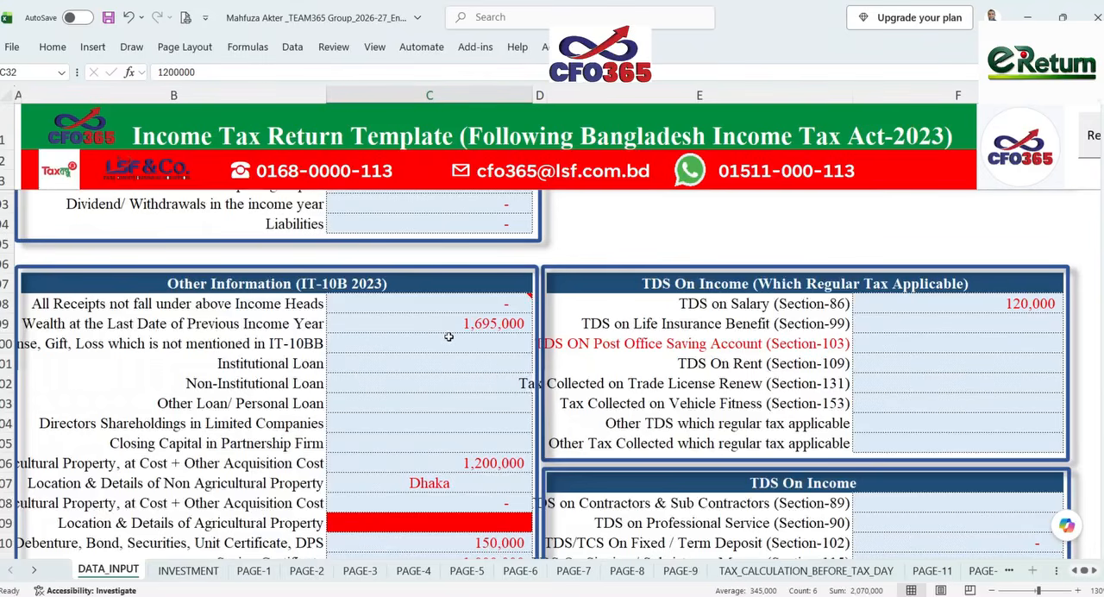
scroll(448, 336, "down", 1)
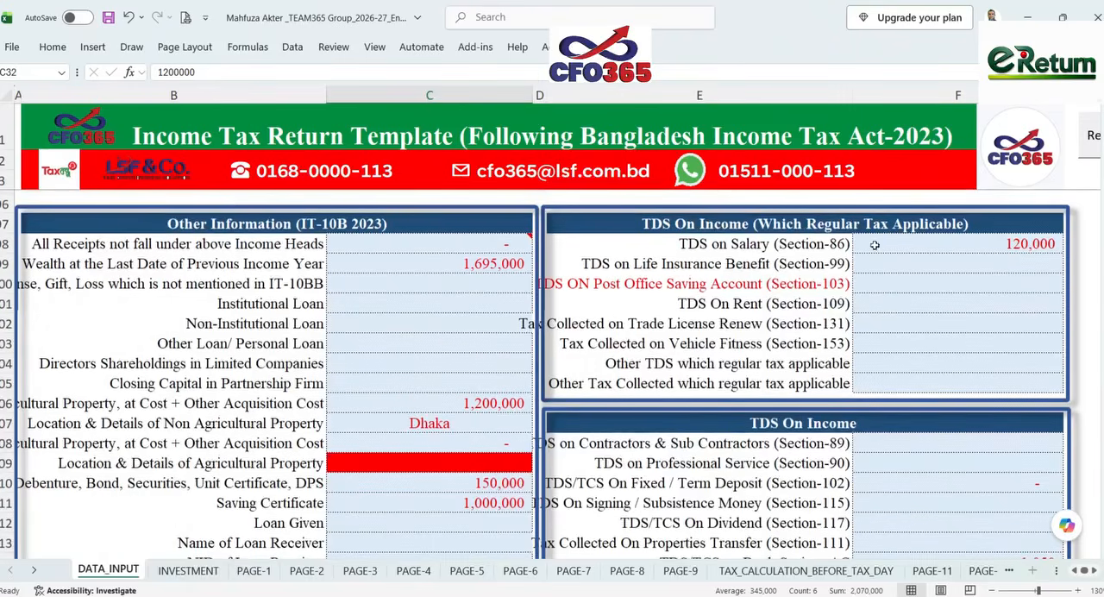
scroll(457, 349, "down", 1)
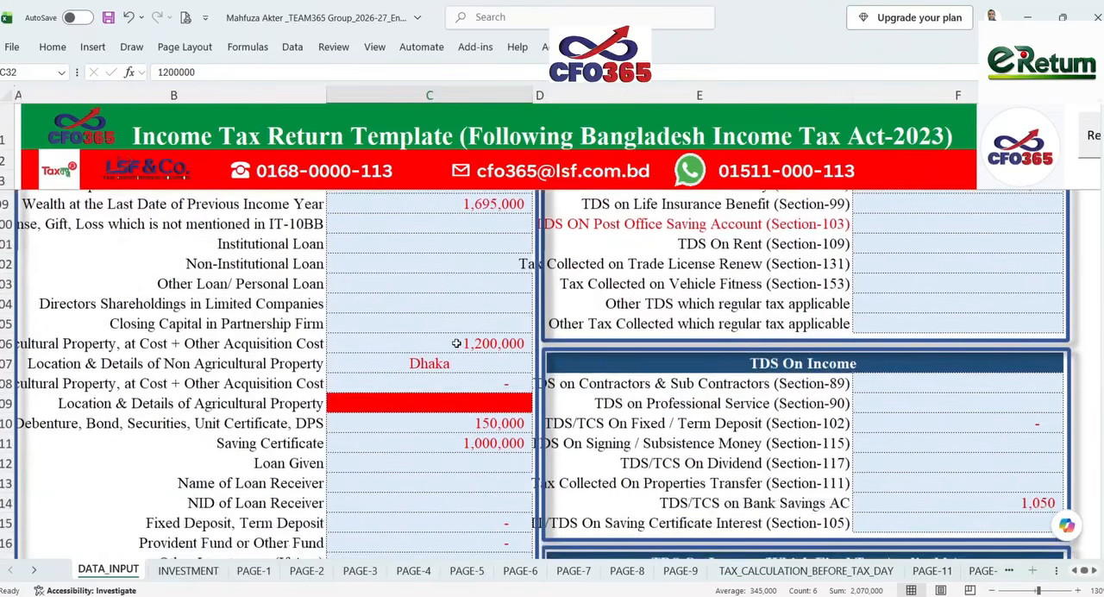
left_click(456, 343)
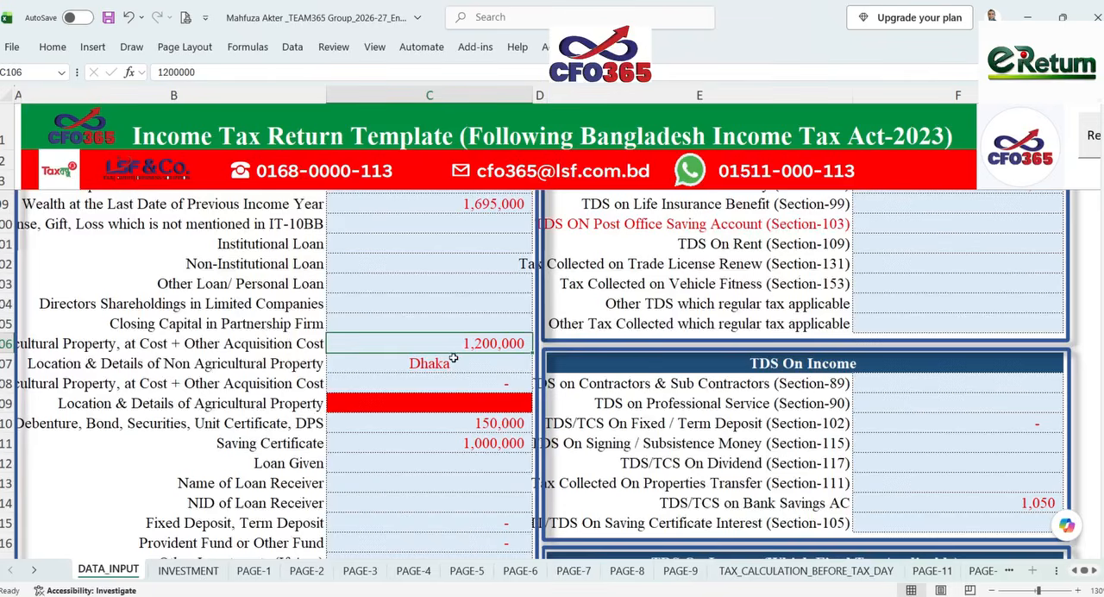
scroll(453, 358, "down", 2)
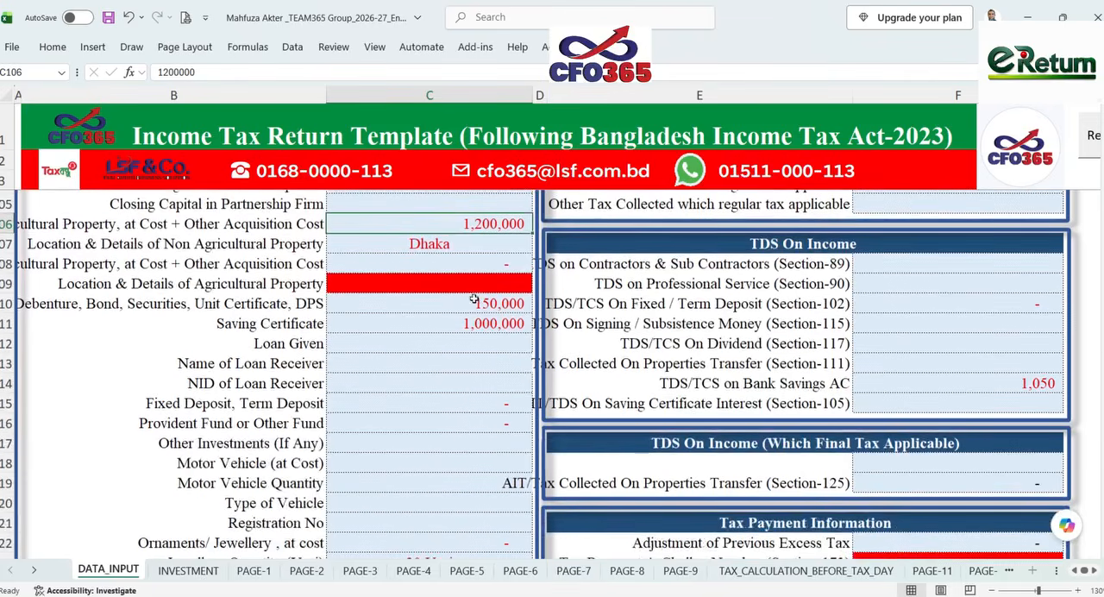
left_click(473, 303)
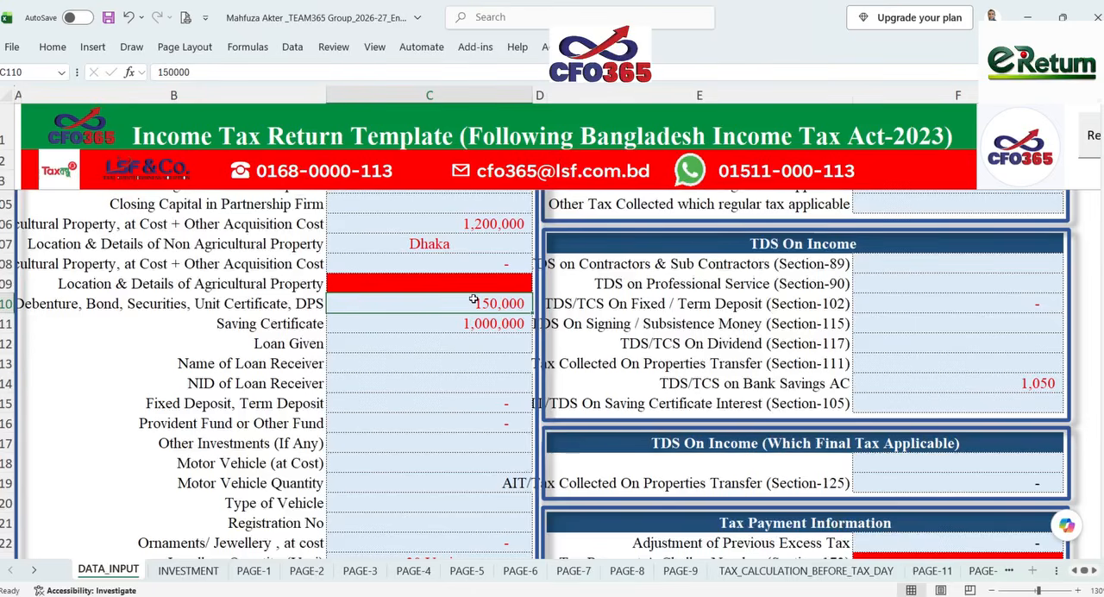
left_click(464, 325)
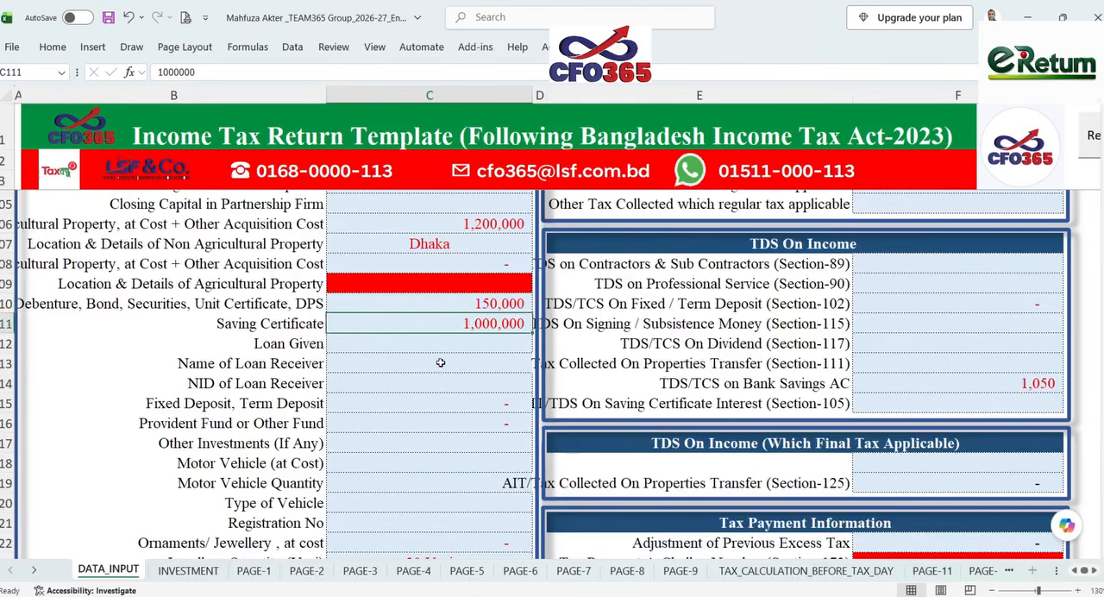
- Check the tax deducted at source entries for salary and for the bank savings account
scroll(959, 354, "up", 5)
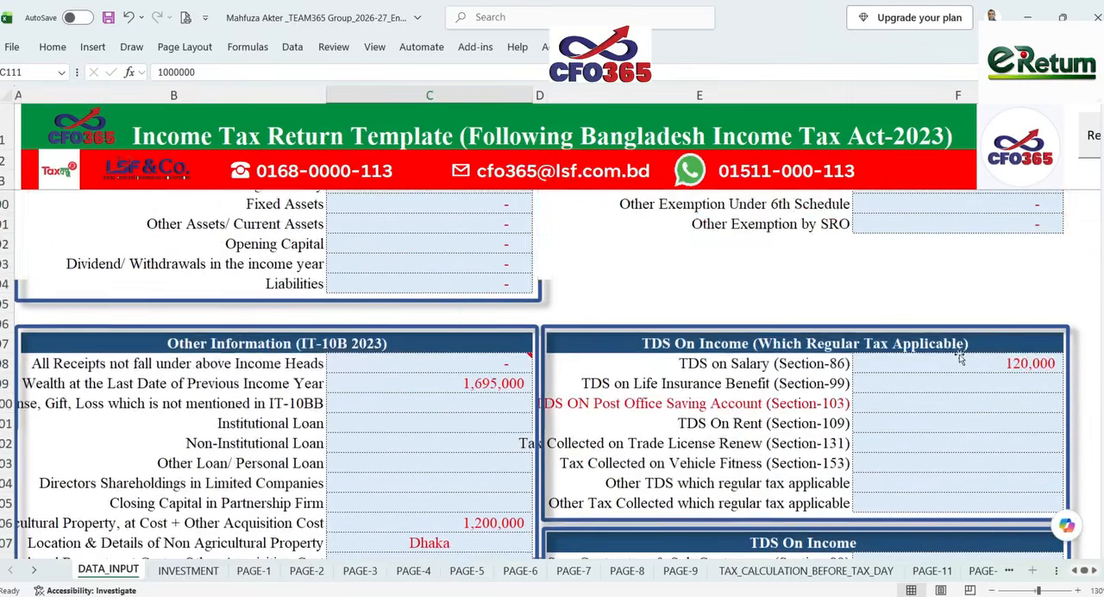
left_click(988, 363)
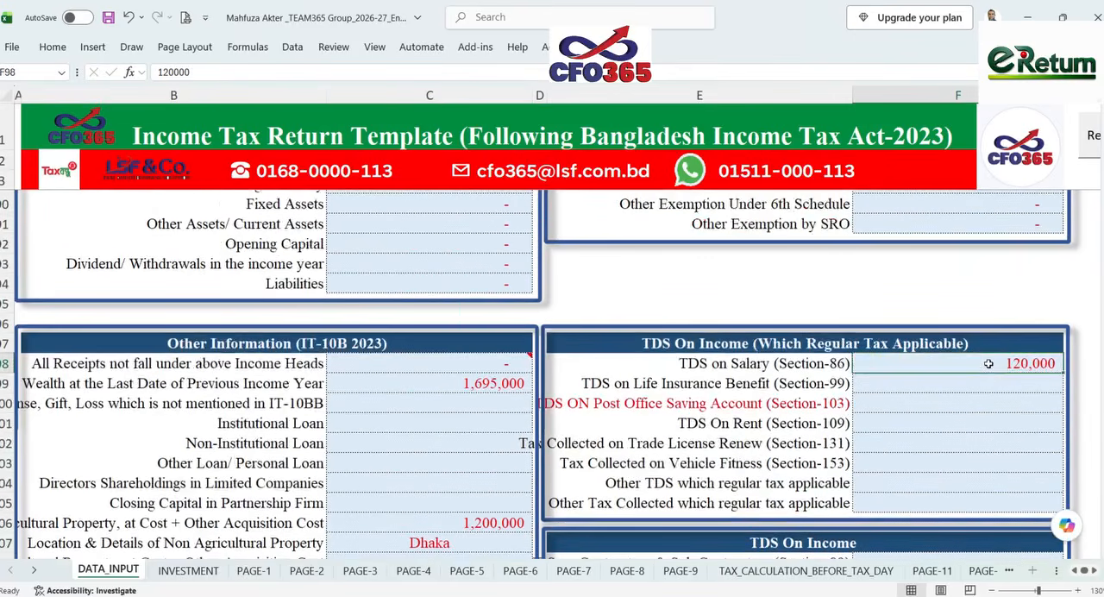
scroll(978, 358, "down", 2)
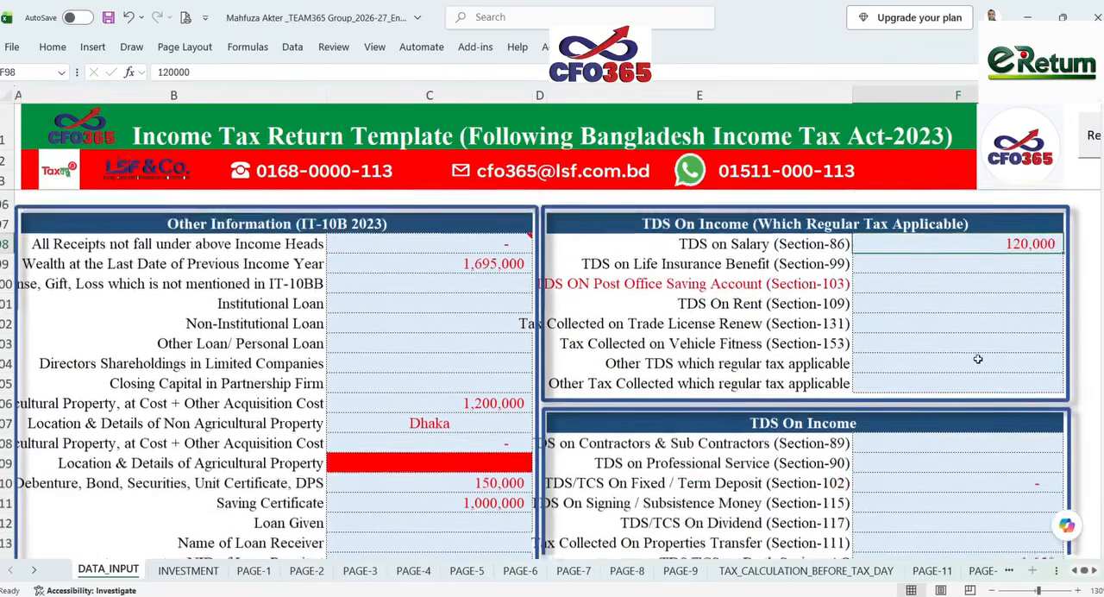
scroll(978, 359, "down", 3)
left_click(983, 382)
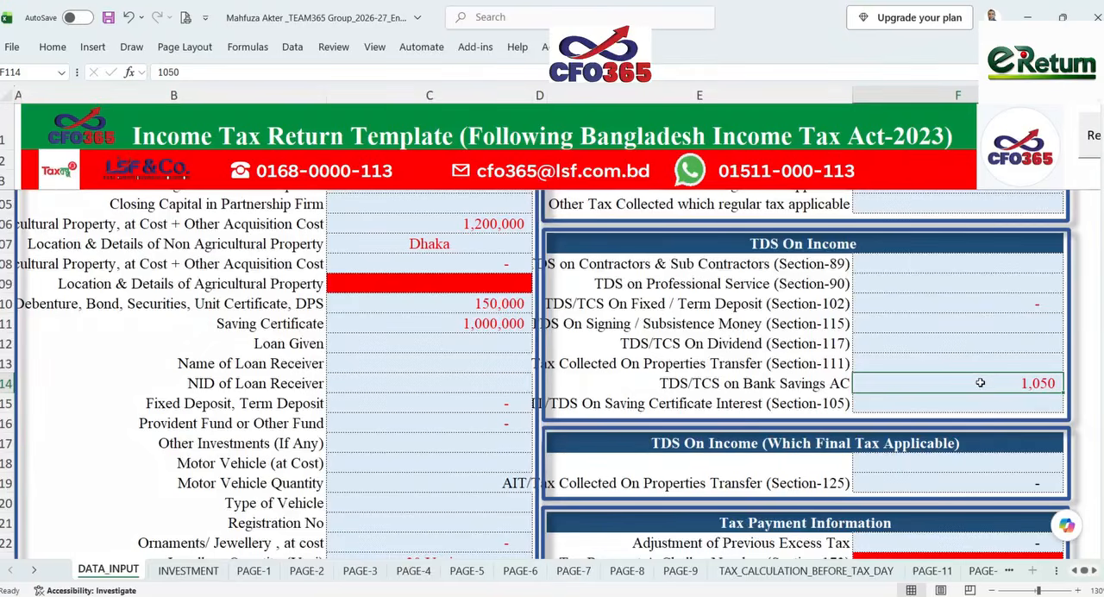
- Review the Life Style Expense amounts, including the tax deducted at source formula, and sum them from personal expense through tax paid
scroll(978, 380, "down", 7)
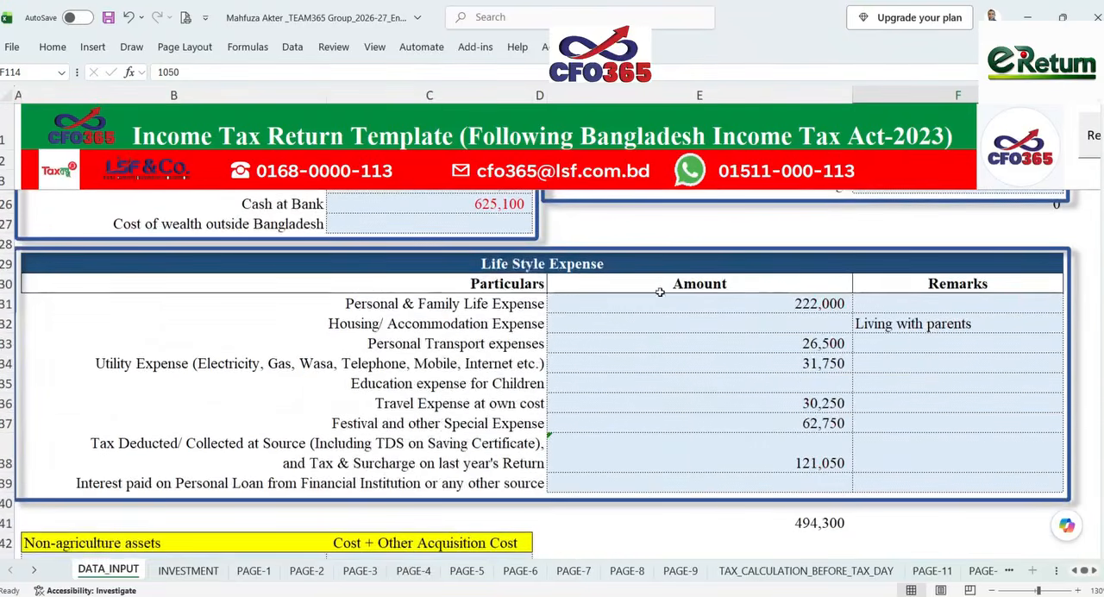
mouse_move(749, 295)
left_mouse_down()
mouse_move(756, 325)
mouse_move(755, 311)
left_mouse_up()
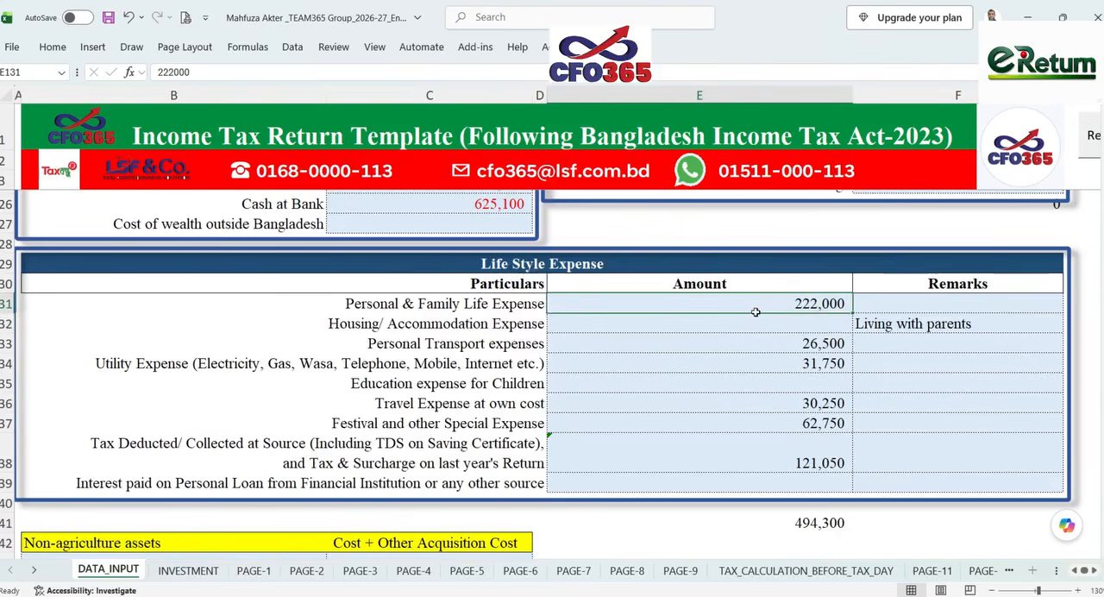
left_click(751, 364)
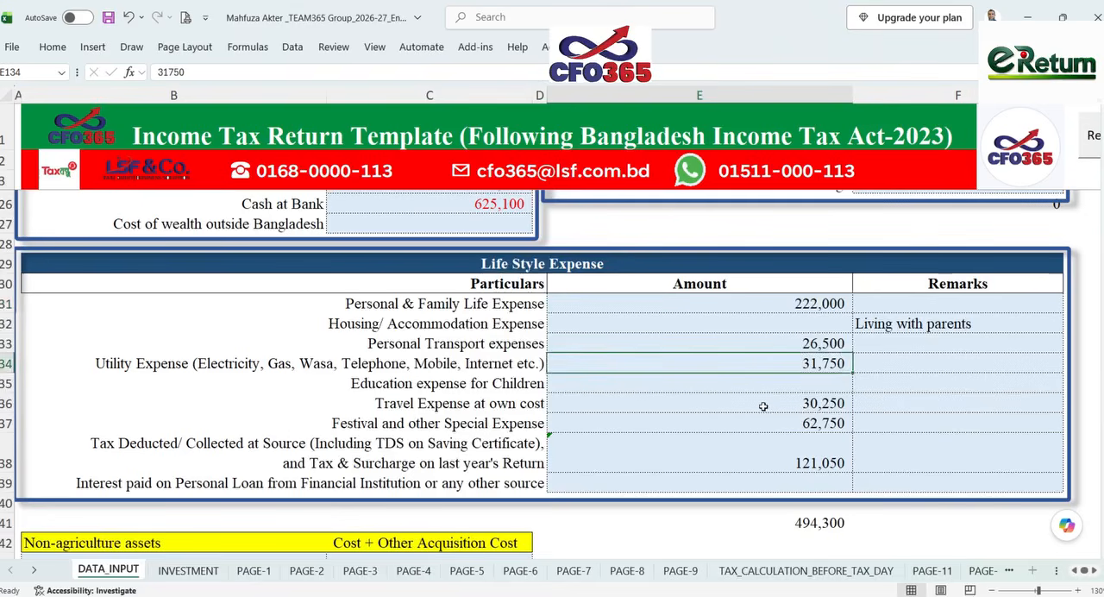
left_click(762, 405)
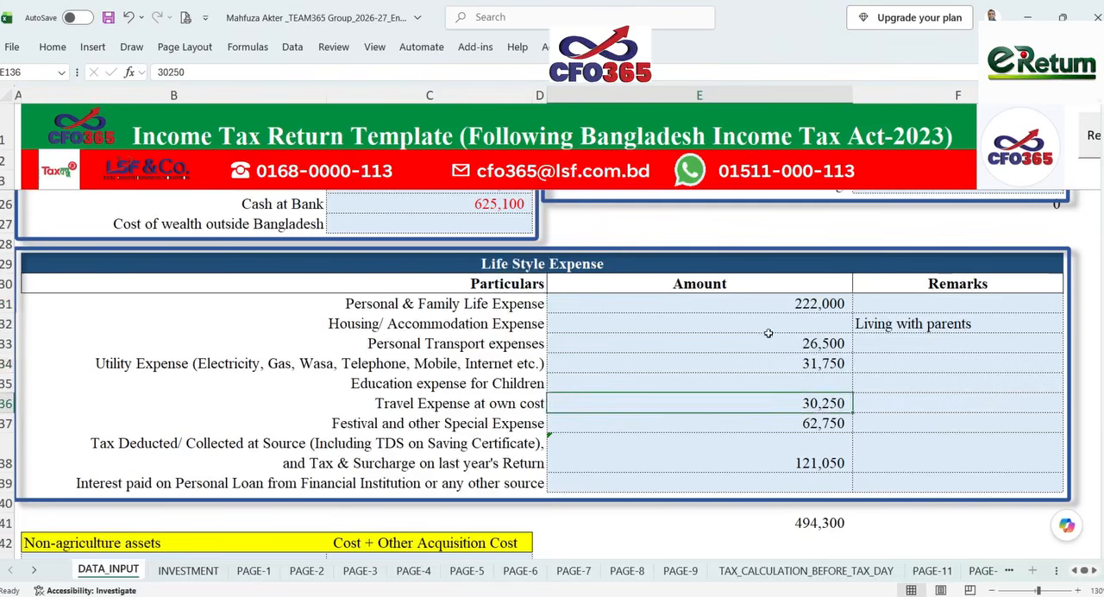
left_click_drag(771, 308, 768, 423)
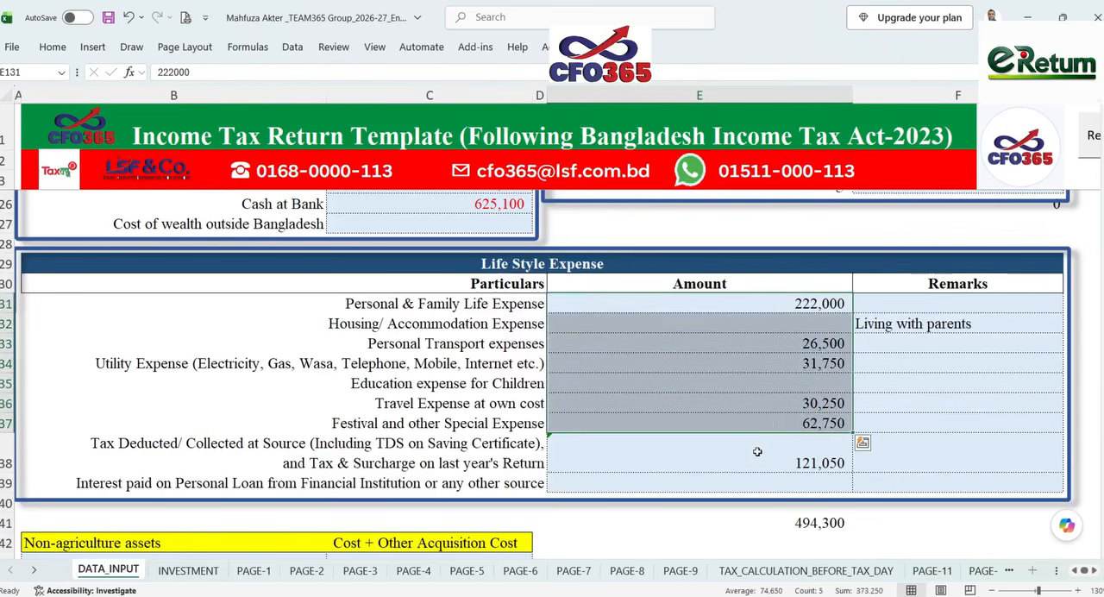
left_click(757, 451)
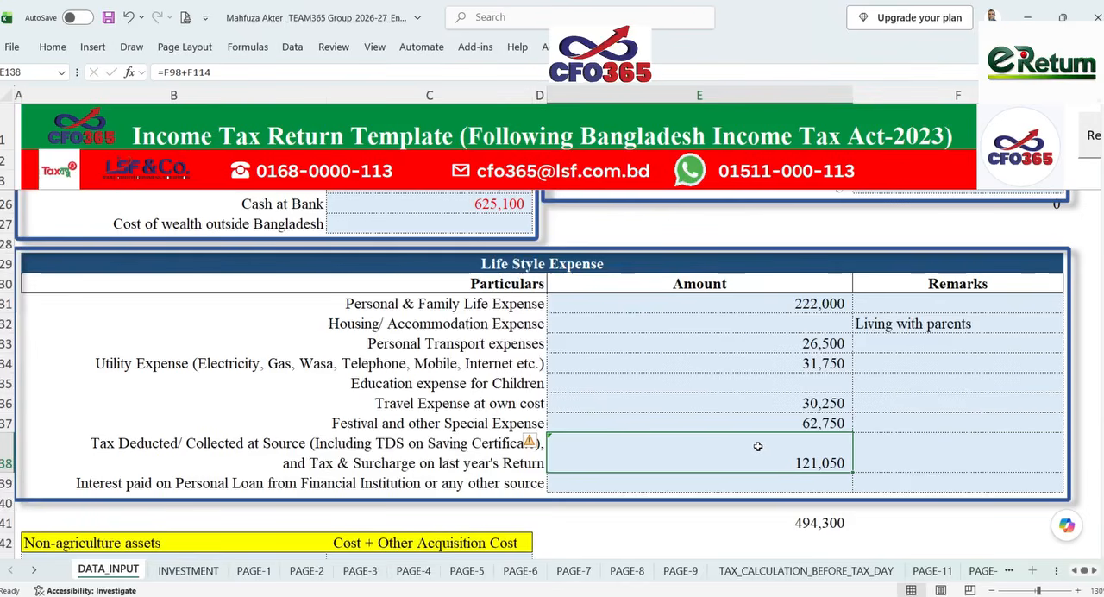
left_click_drag(770, 309, 763, 455)
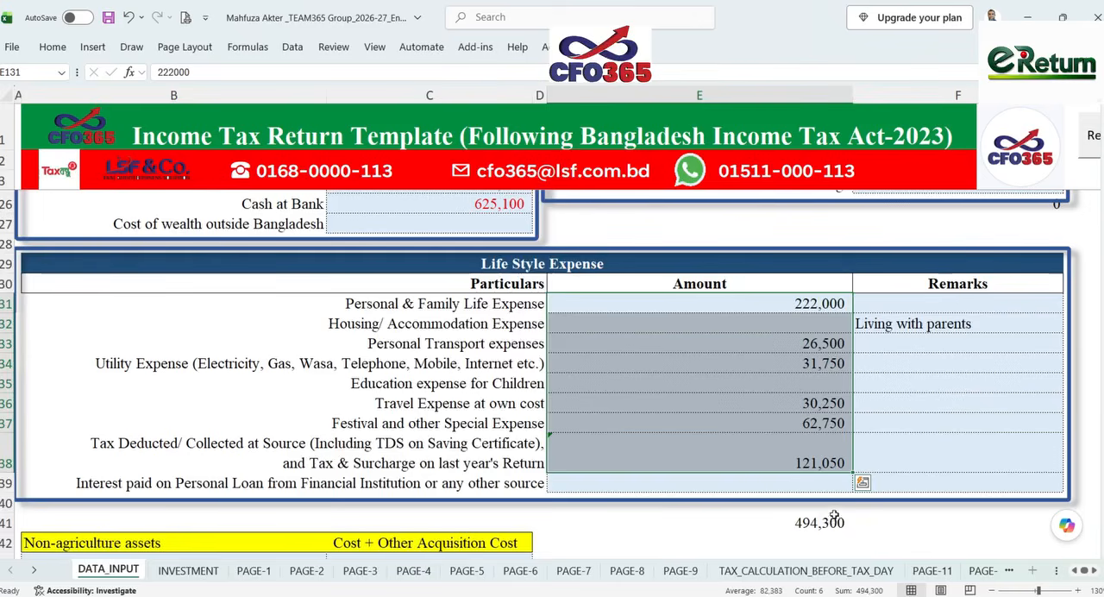
- Compare the investment values of the deposit pension scheme and savings certificate with their highest creditable amounts on the INVESTMENT sheet
left_click(198, 574)
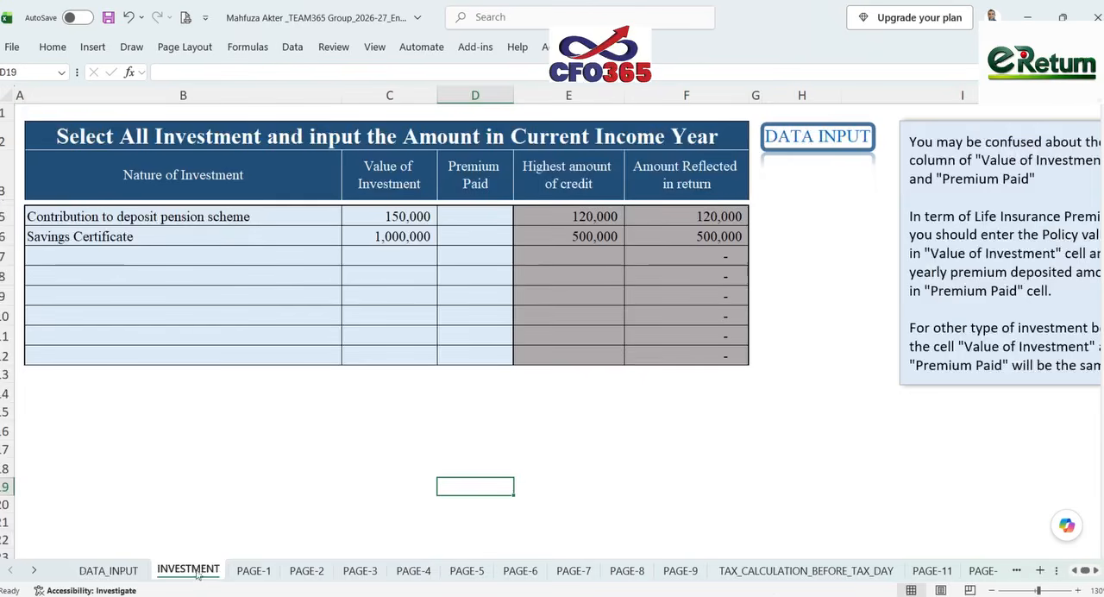
left_click(327, 217)
left_click_drag(327, 217, 534, 232)
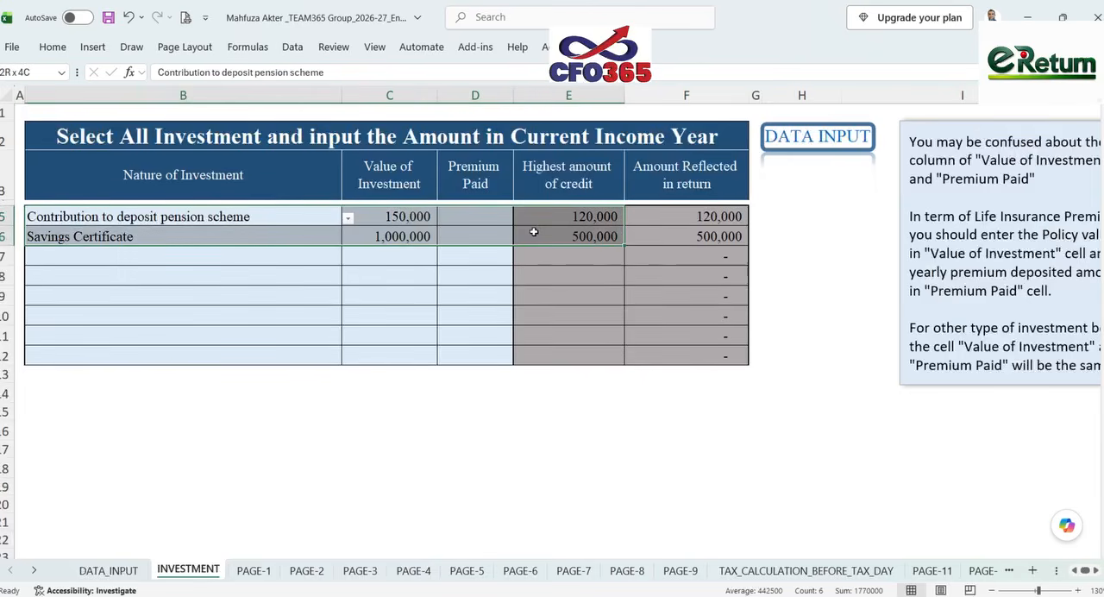
left_click(239, 237)
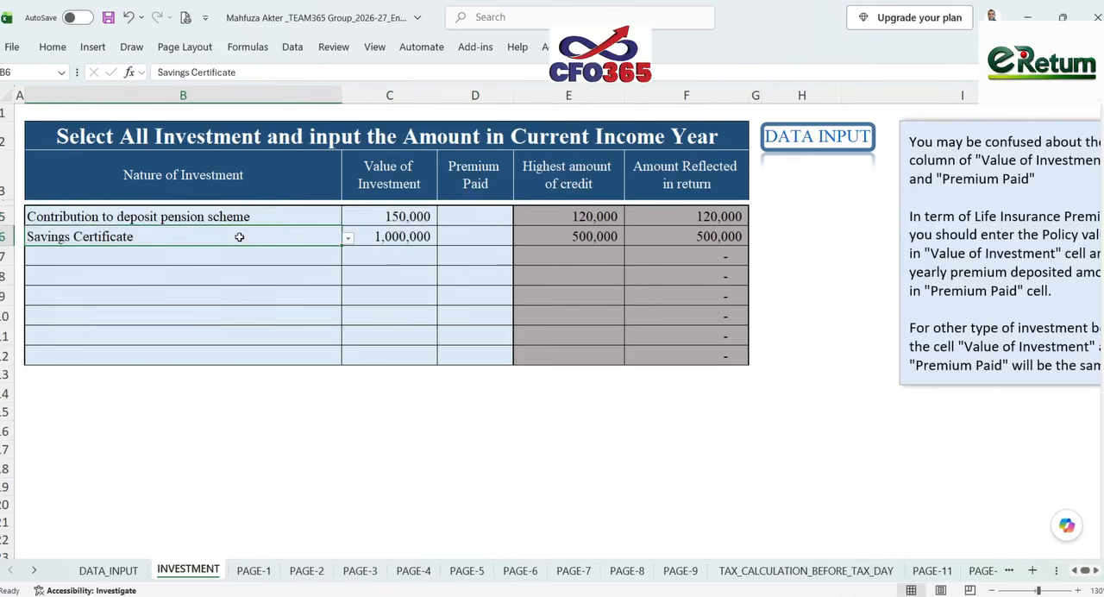
left_click(426, 215)
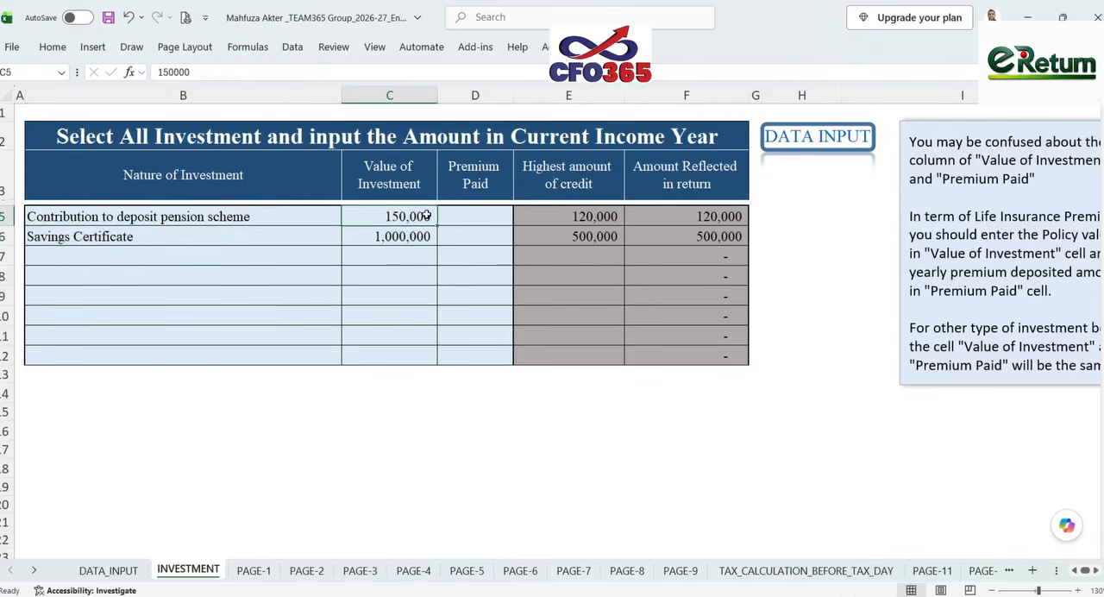
left_click(601, 217)
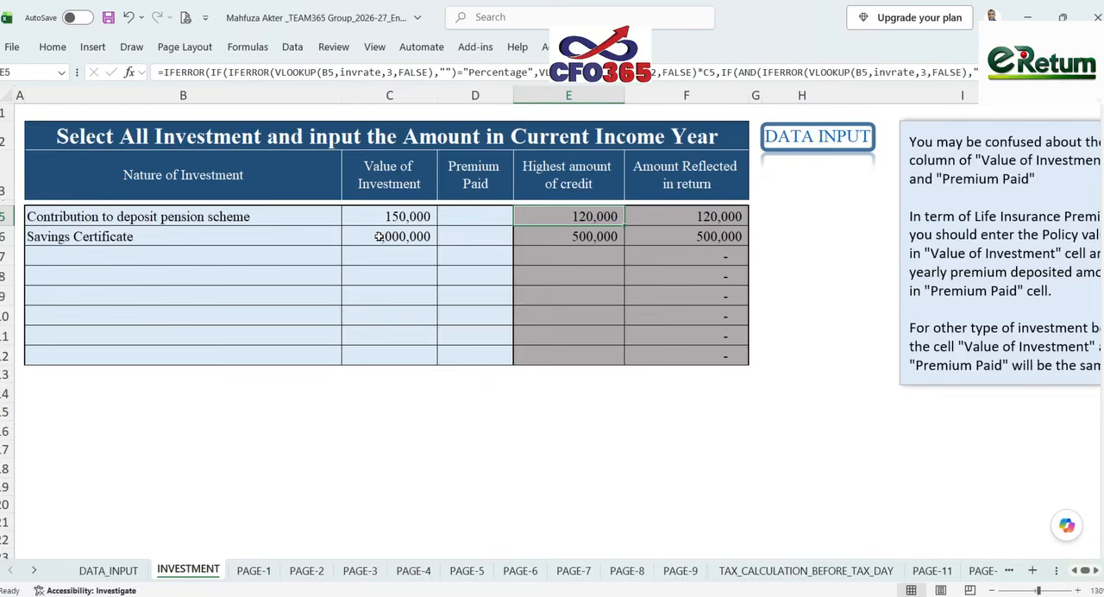
left_click(599, 238)
mouse_move(599, 214)
left_mouse_down()
mouse_move(599, 257)
mouse_move(592, 216)
left_mouse_up()
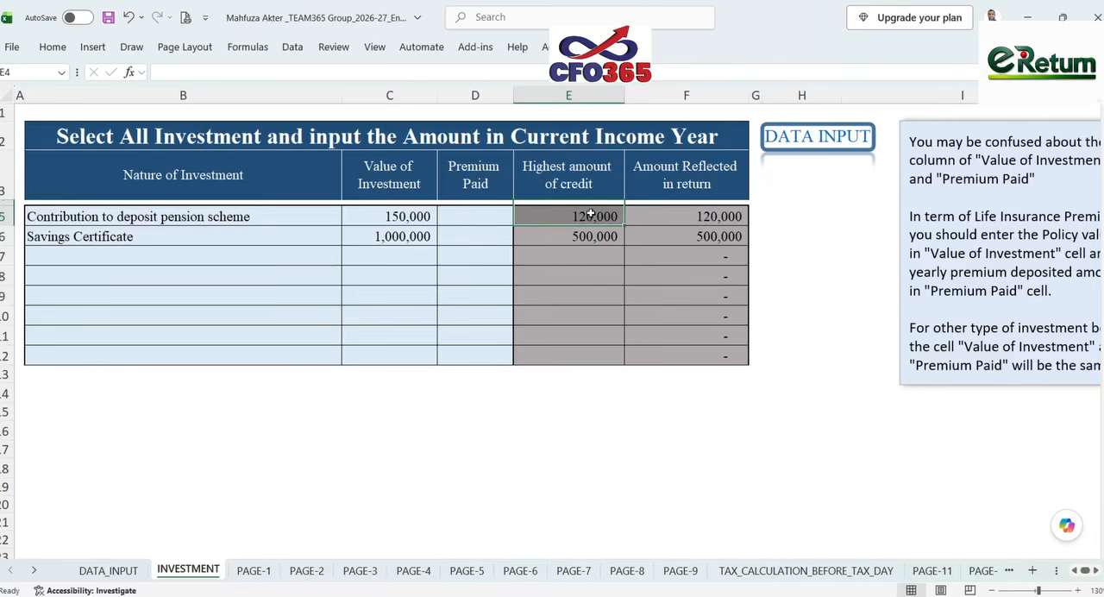
- Review the assessee's identification, residential status, special tax treatment and contact details on the PAGE-1 return form
left_click(255, 569)
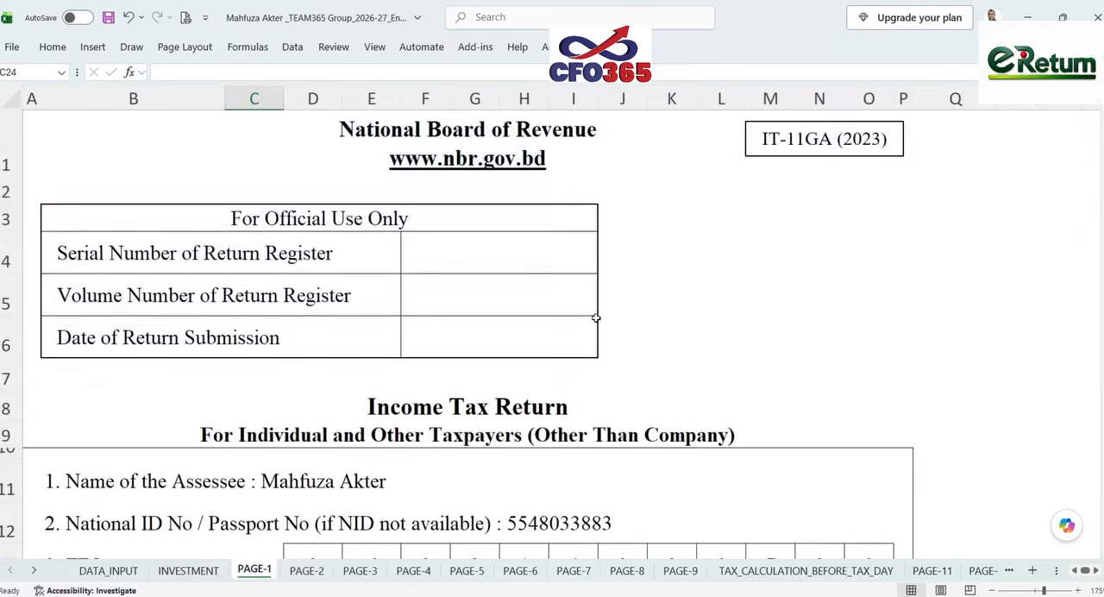
scroll(595, 318, "down", 2)
scroll(595, 318, "down", 2)
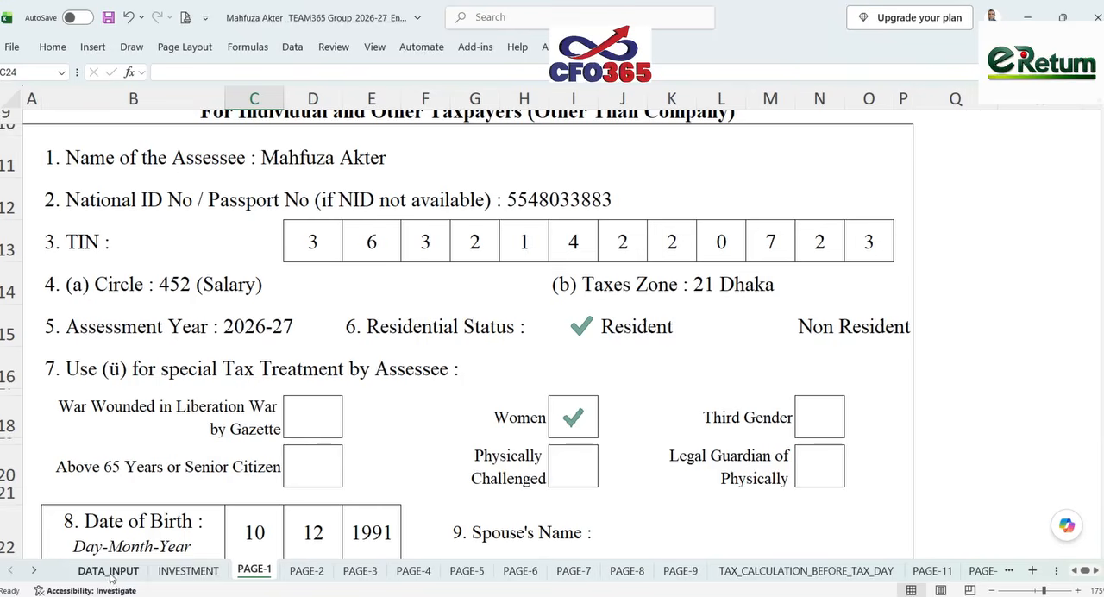
scroll(504, 350, "down", 3)
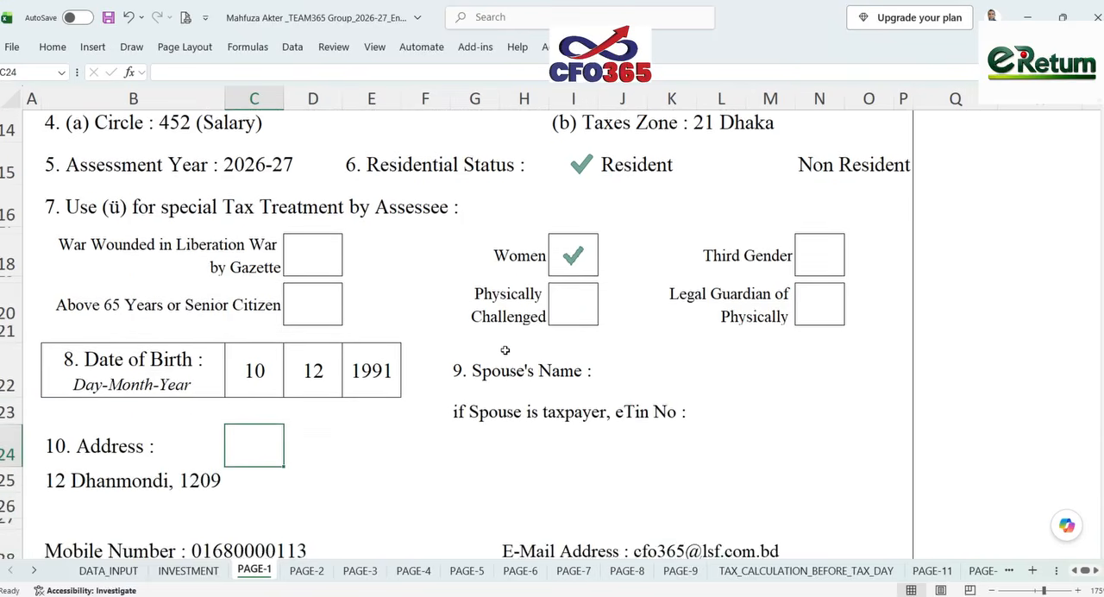
scroll(505, 350, "down", 4)
- Examine the Statement of Total Income on PAGE-2, from salary income through total income
left_click(306, 570)
scroll(393, 384, "up", 2)
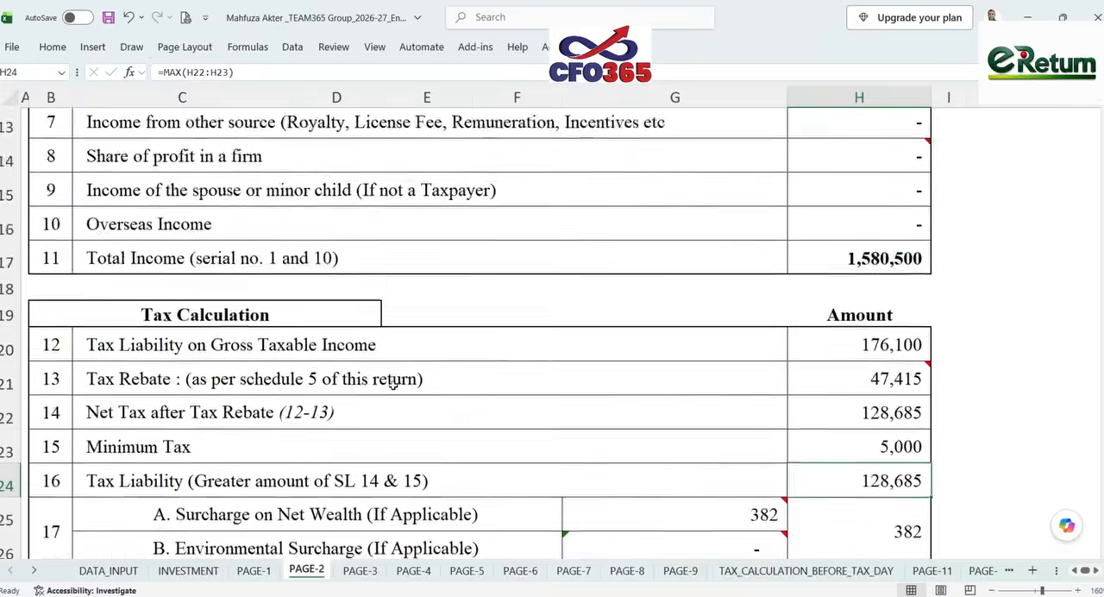
scroll(392, 384, "up", 5)
scroll(826, 296, "down", 1)
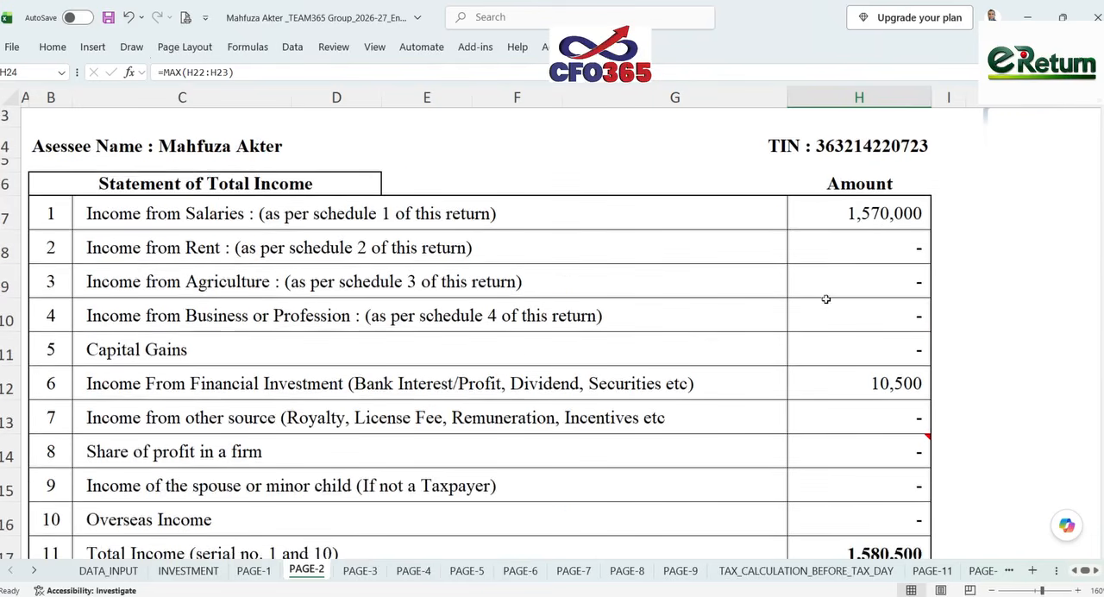
scroll(882, 212, "down", 2)
scroll(885, 213, "up", 1)
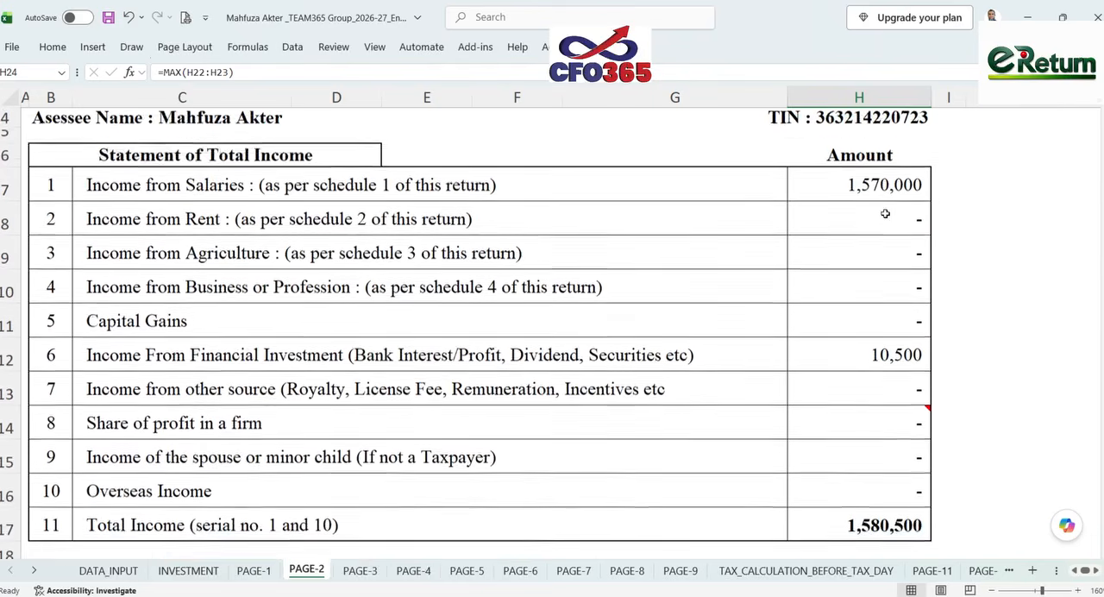
- Review the Schedule-1 salary heads on PAGE-4 and sum the non-government total income from basic pay through perquisite
scroll(885, 213, "up", 1)
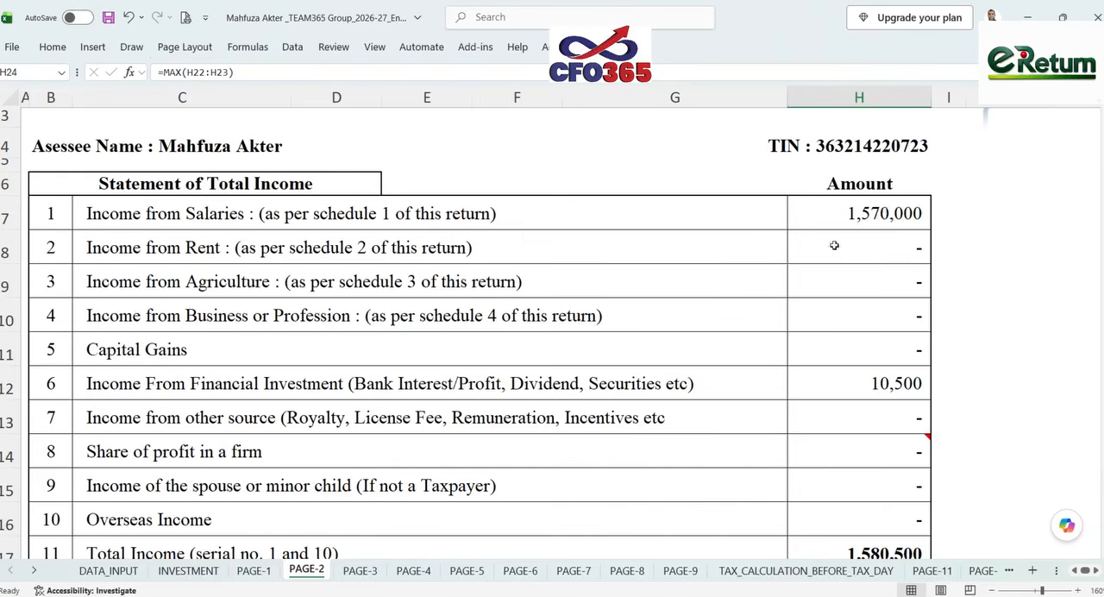
left_click(406, 574)
scroll(507, 480, "up", 5)
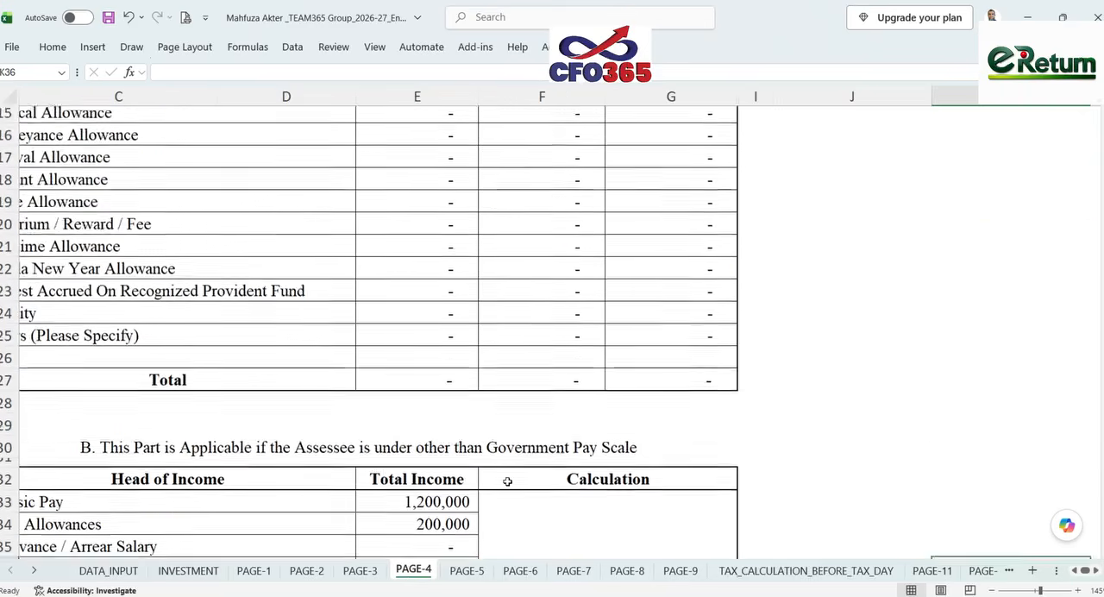
scroll(507, 480, "up", 5)
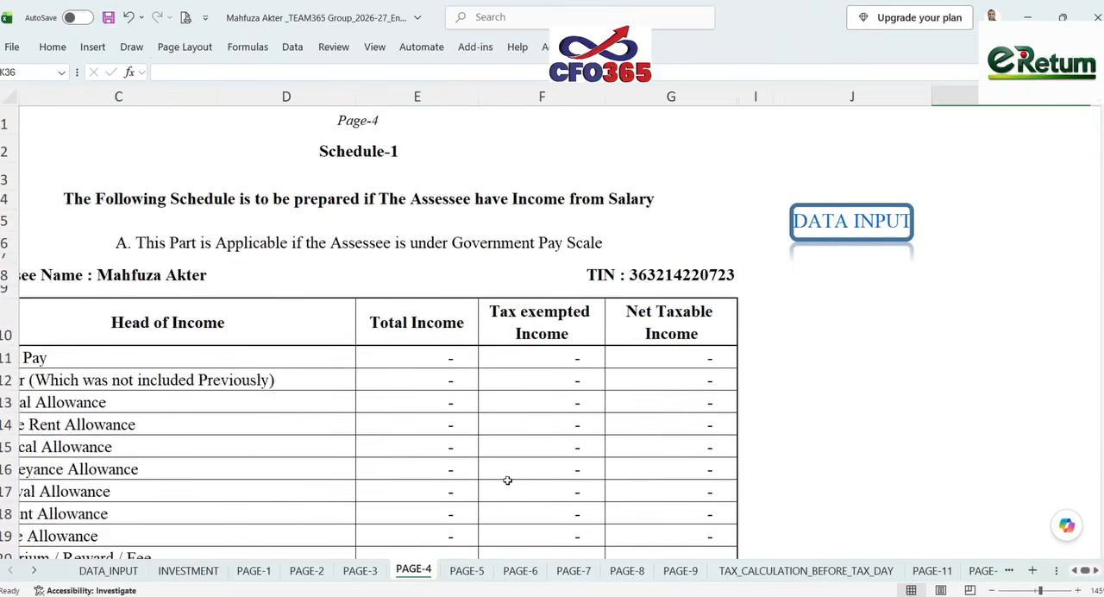
scroll(507, 481, "down", 10)
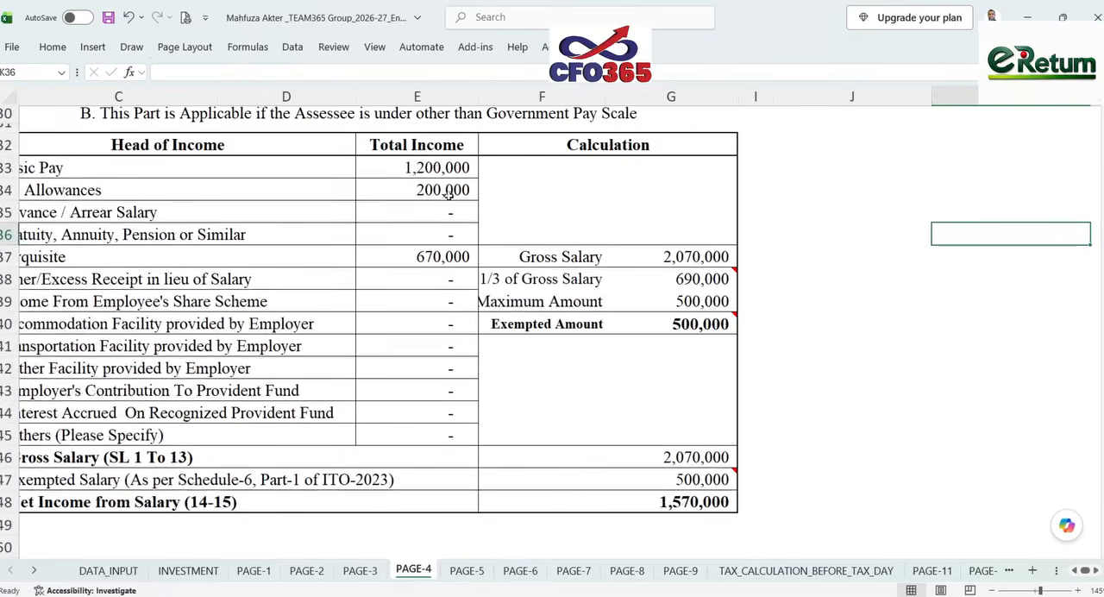
left_click_drag(451, 168, 452, 257)
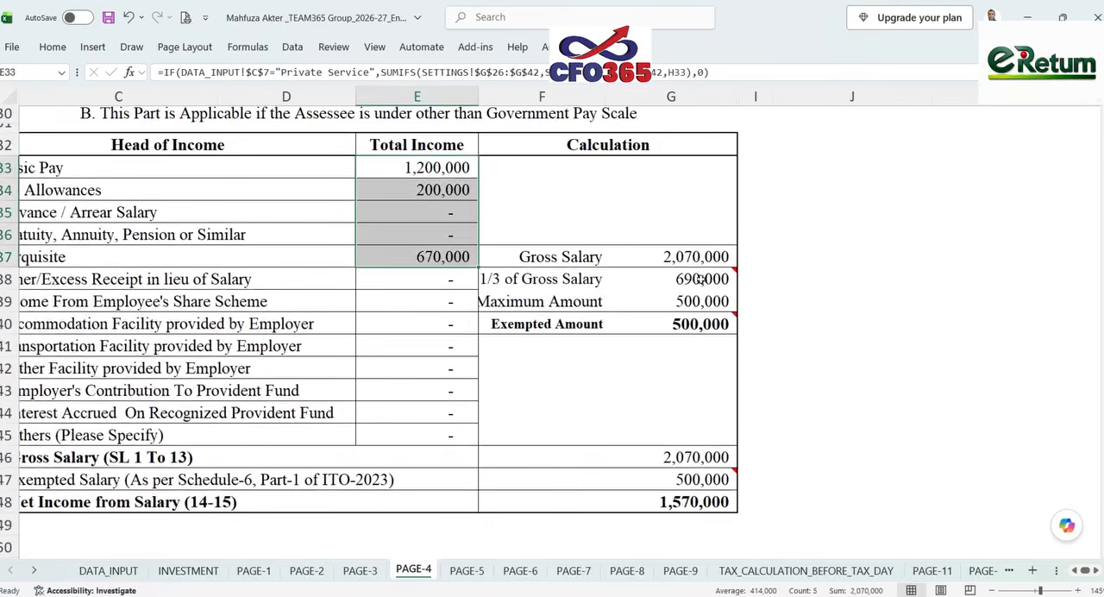
- Check the one-third of gross salary, exempted amount and net income from salary calculations and notes on PAGE-4
mouse_move(708, 278)
left_click(705, 302)
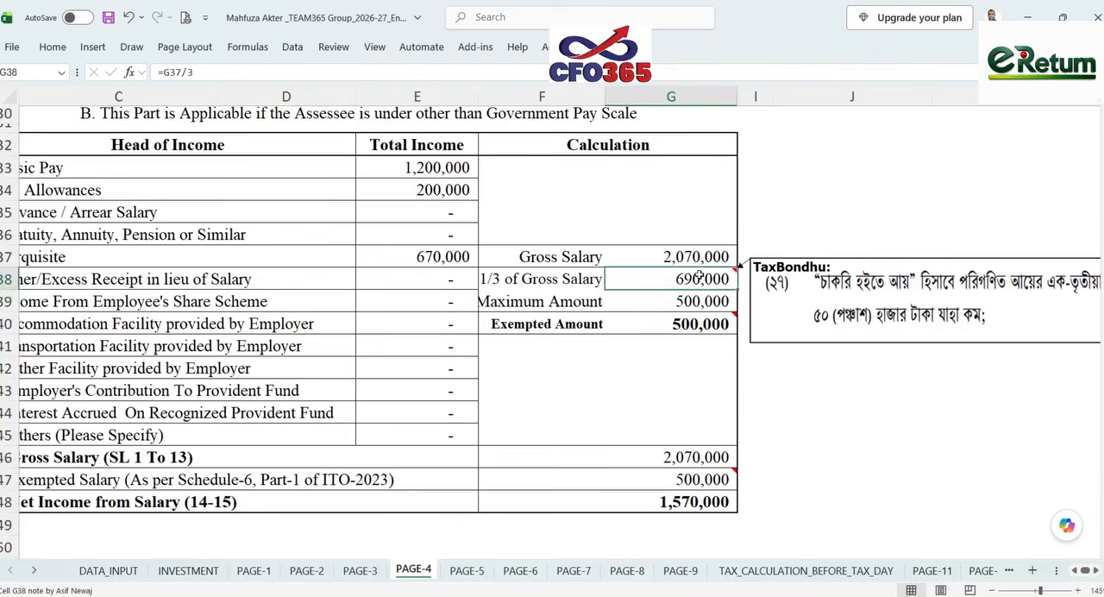
left_click(681, 367)
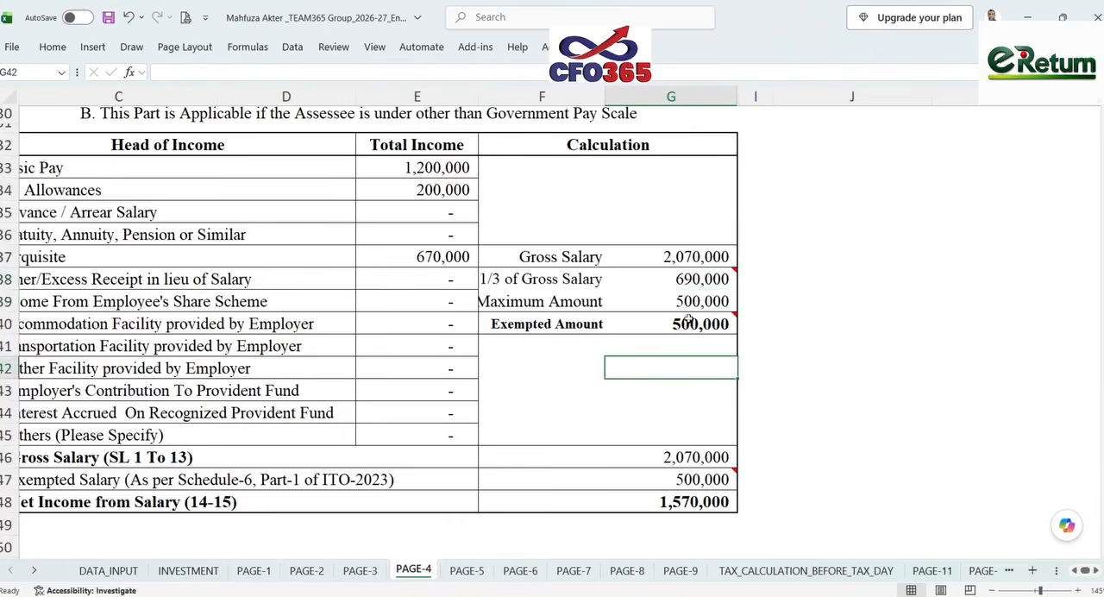
mouse_move(666, 317)
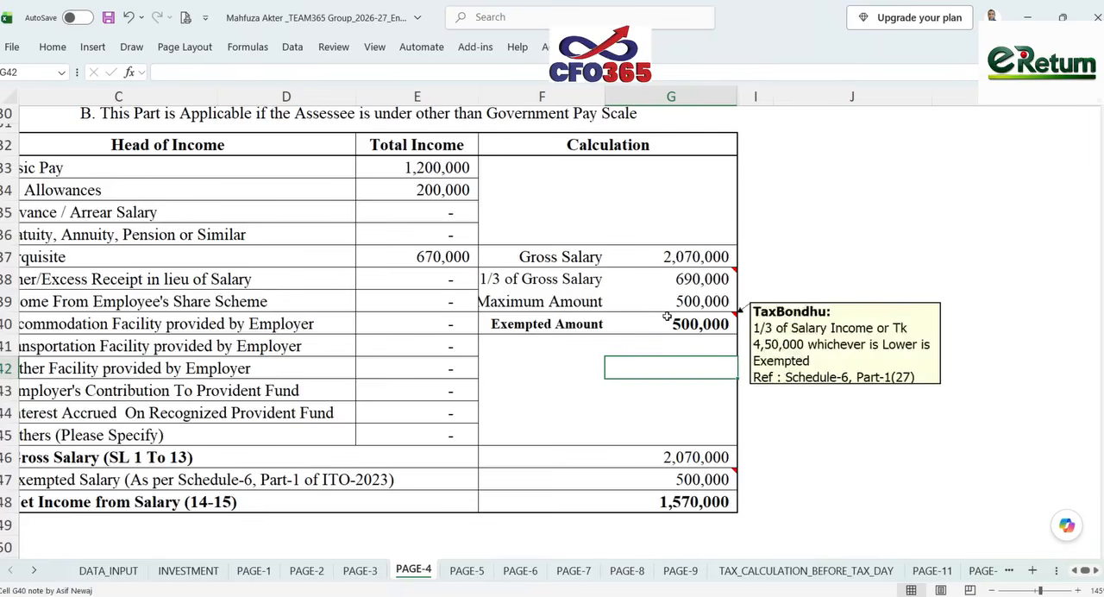
left_click(672, 324)
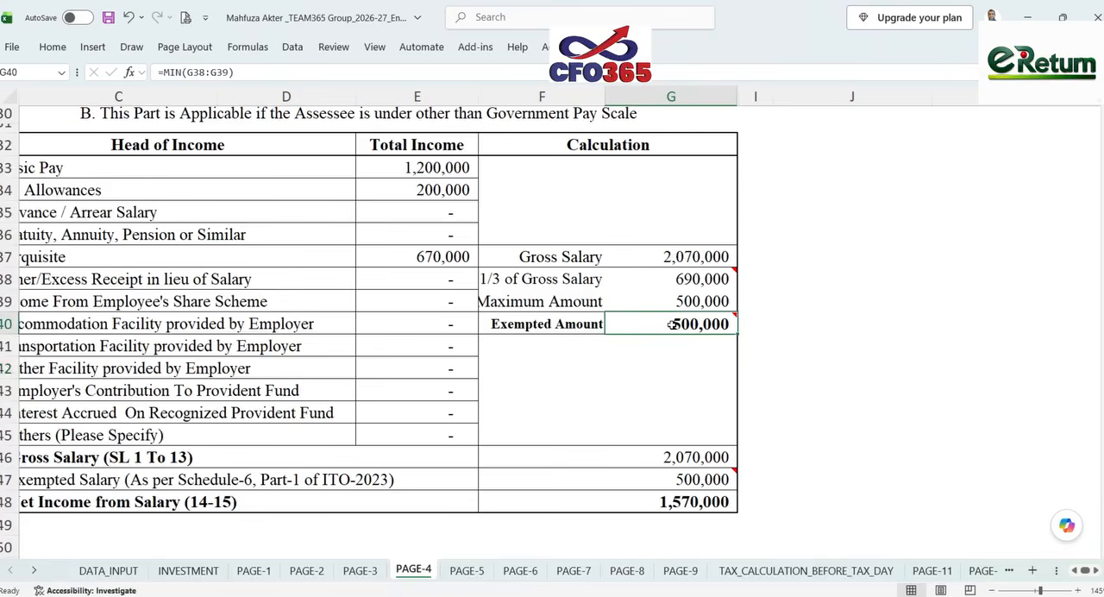
left_click(690, 502)
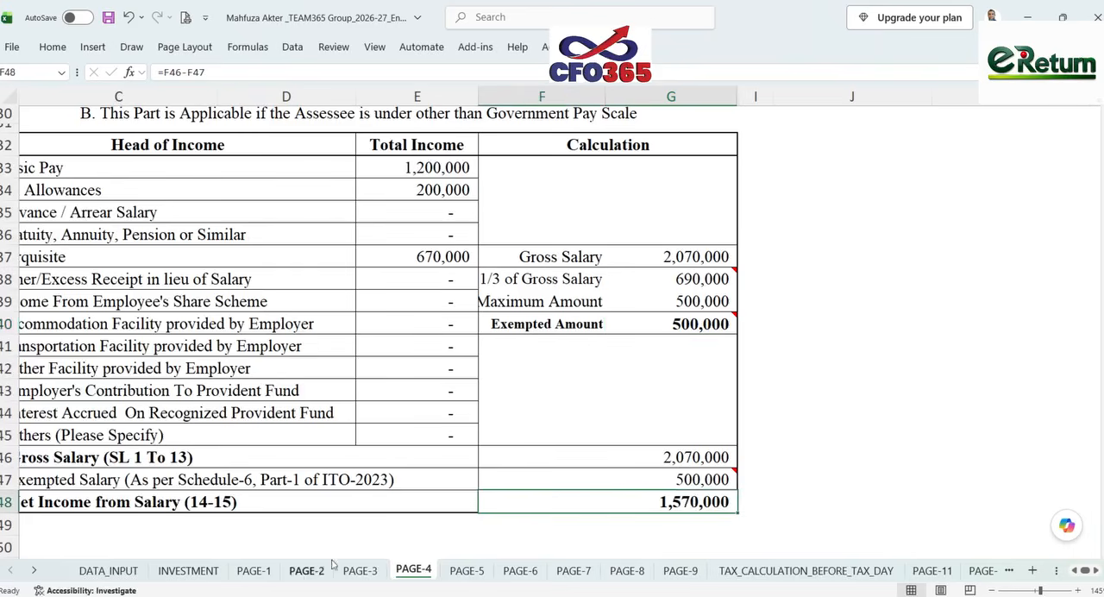
- Check the formulas behind the salary income and financial investment income on PAGE-2
left_click(299, 572)
left_click(876, 206)
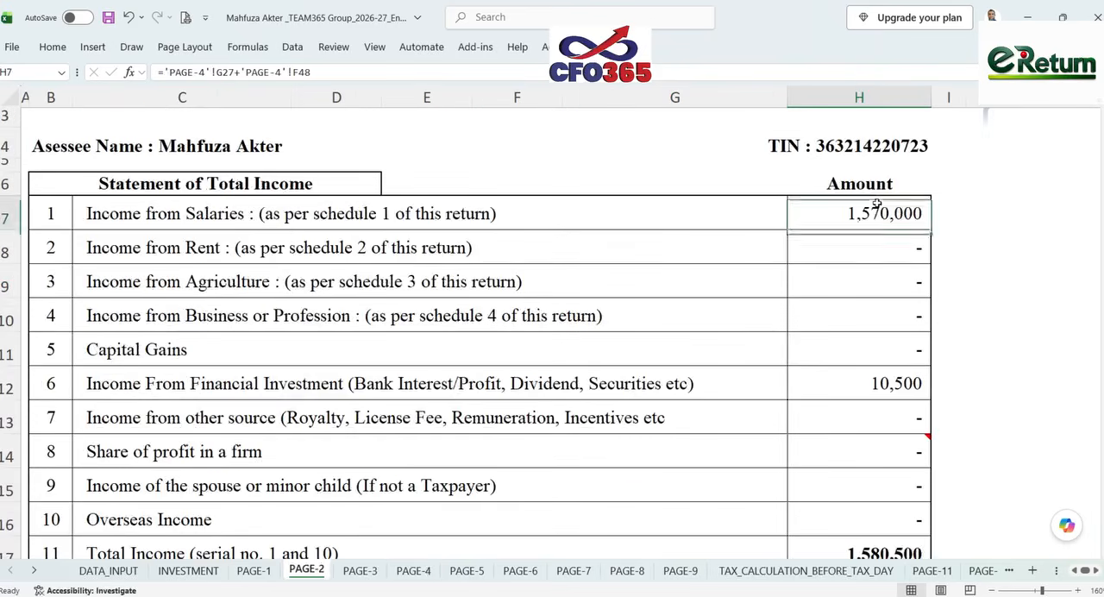
left_click(867, 388)
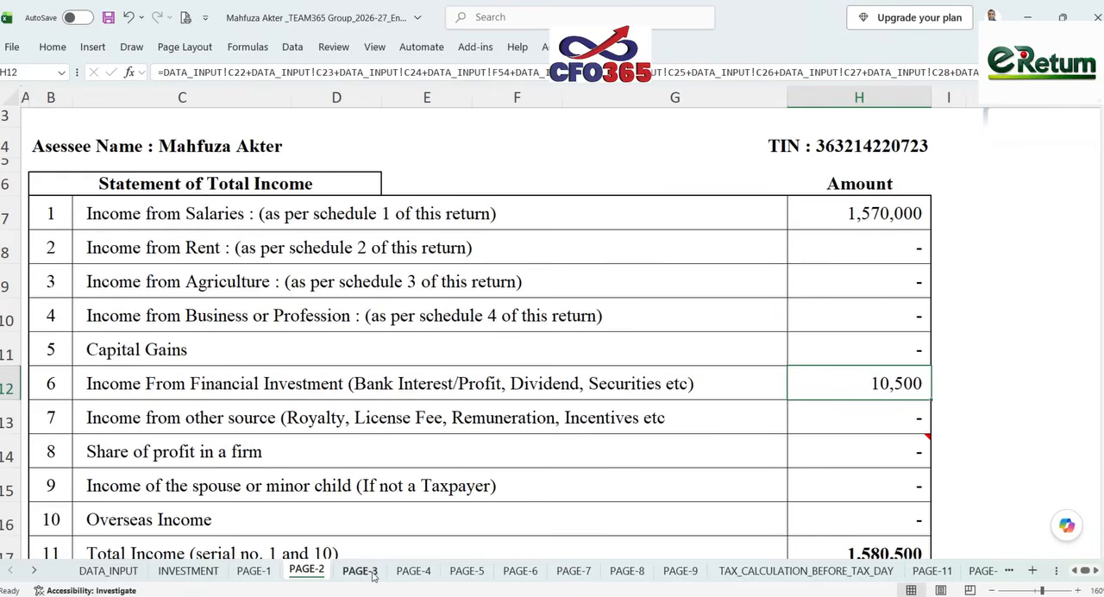
- Look over the rent schedule on PAGE-5 and the business income and investment tax credit schedules on PAGE-6
left_click(464, 571)
scroll(565, 419, "up", 2)
scroll(564, 418, "up", 5)
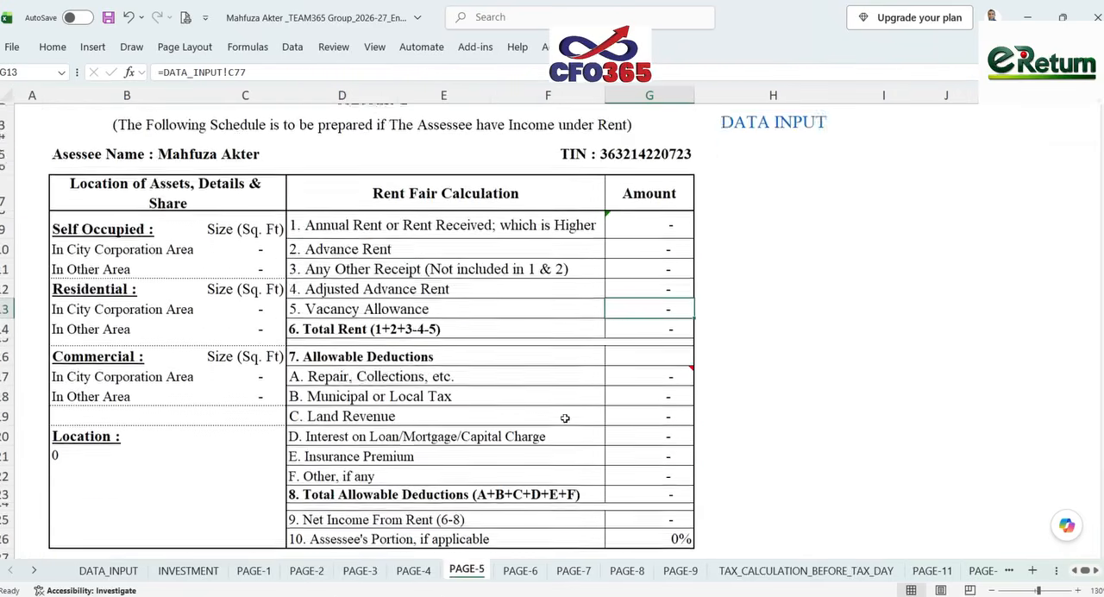
left_click(520, 571)
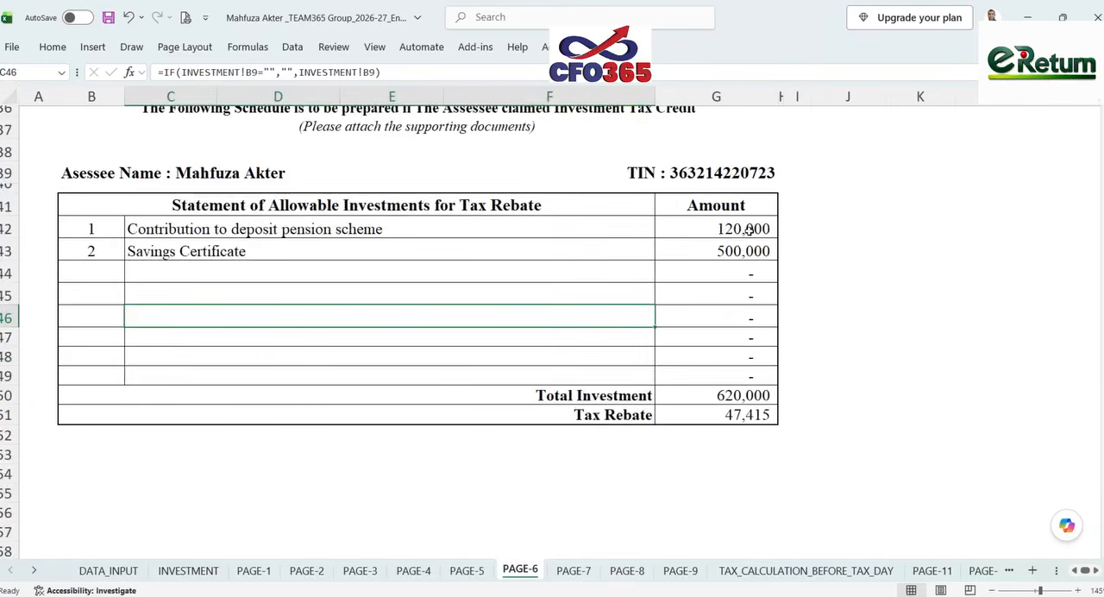
scroll(745, 231, "up", 2)
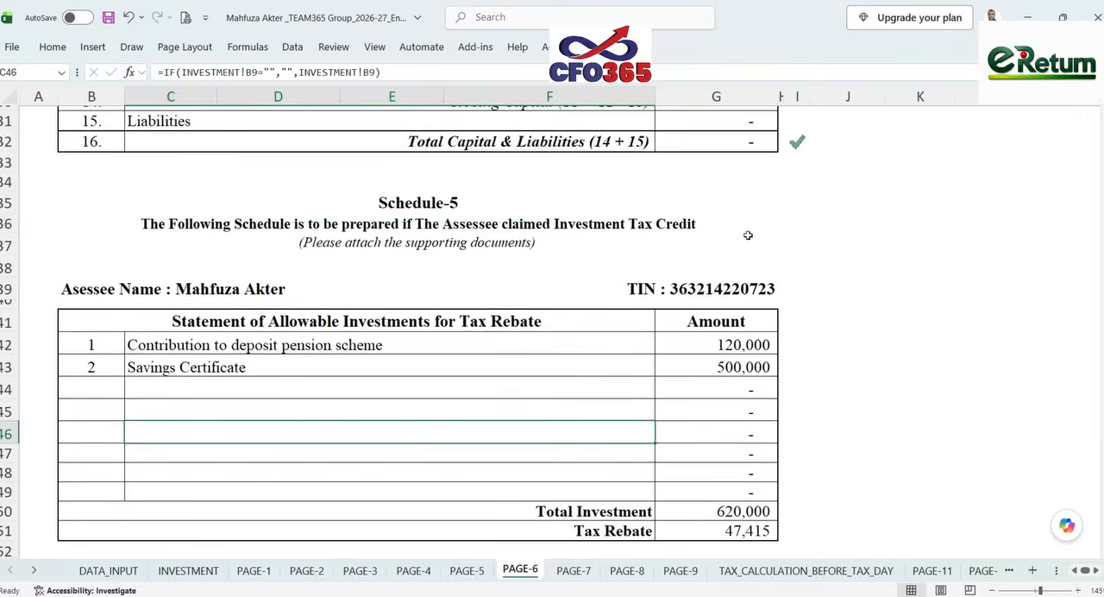
scroll(741, 276, "up", 10)
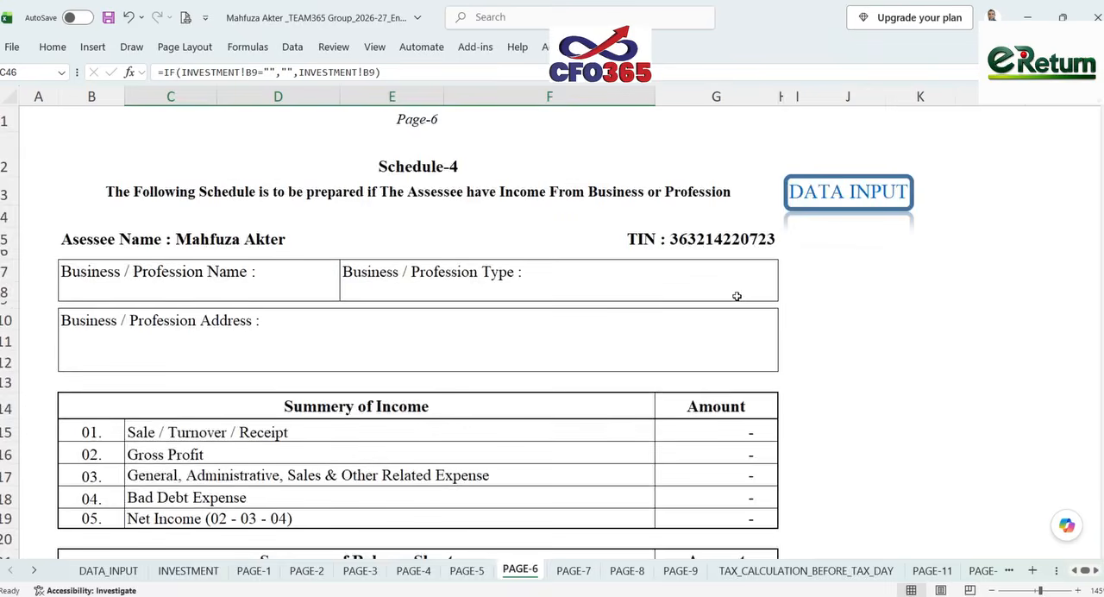
scroll(736, 296, "down", 11)
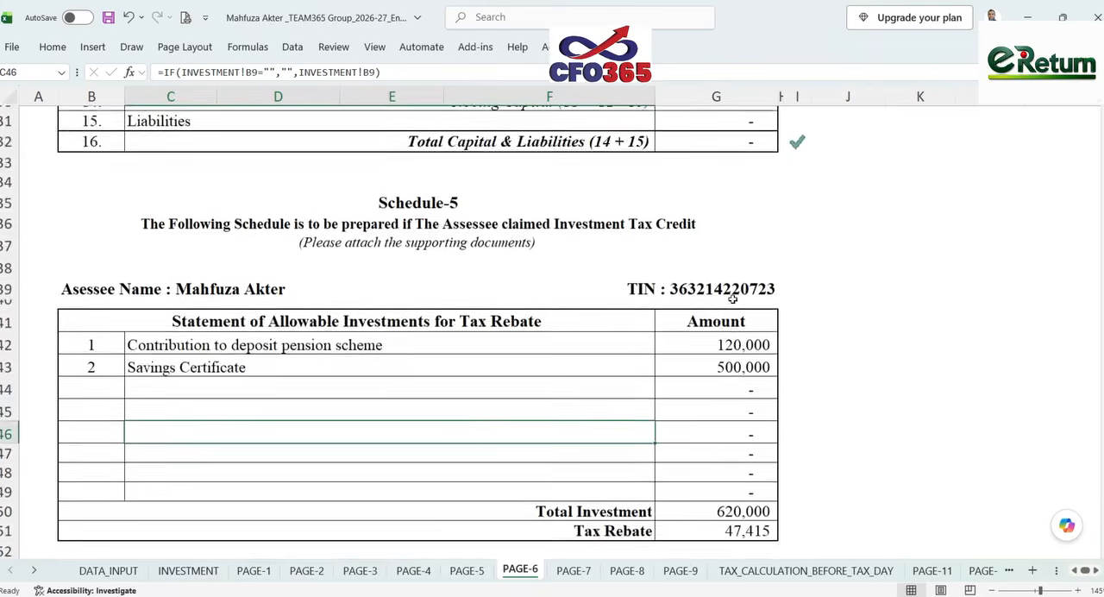
- Sum the deposit pension scheme and savings certificate amounts in Schedule-5 and inspect the Total Investment and Tax Rebate formulas
left_click_drag(733, 286, 732, 308)
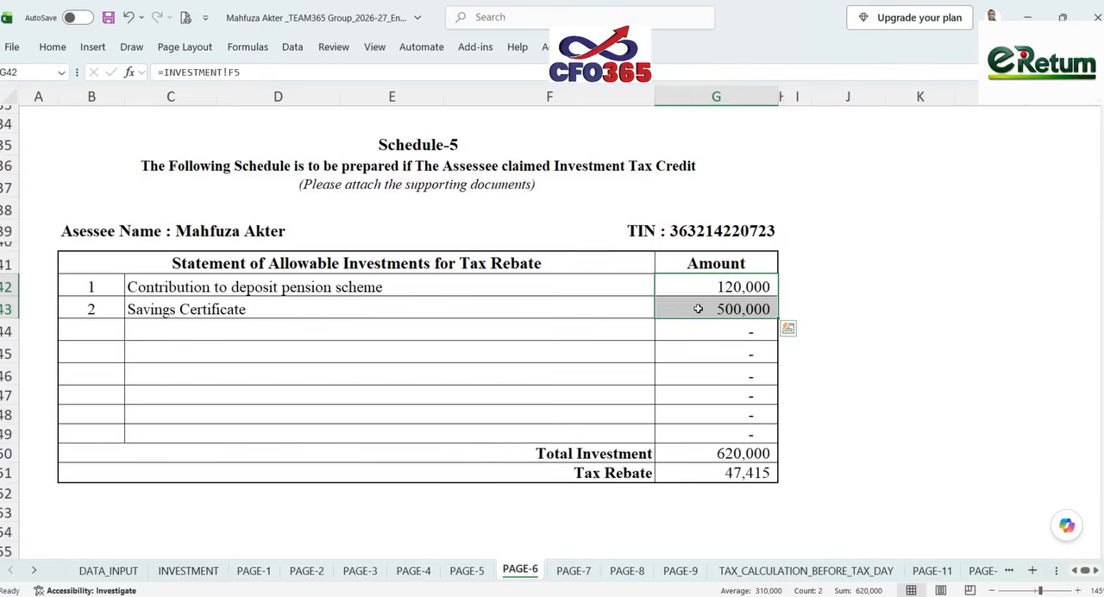
left_click(697, 454)
left_click(701, 473)
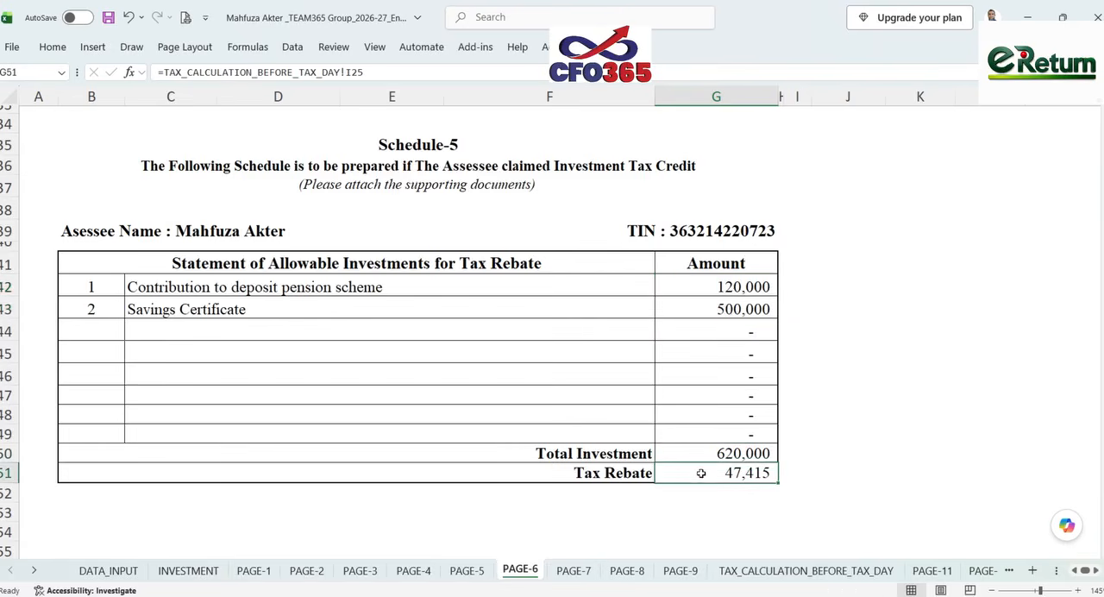
double_click(701, 473)
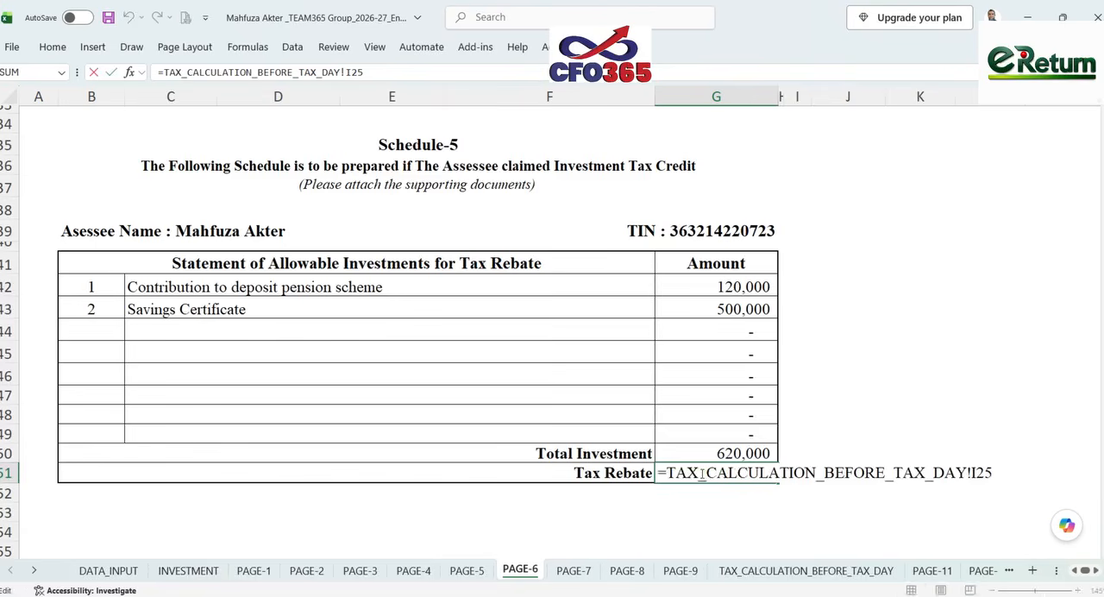
left_click(798, 433)
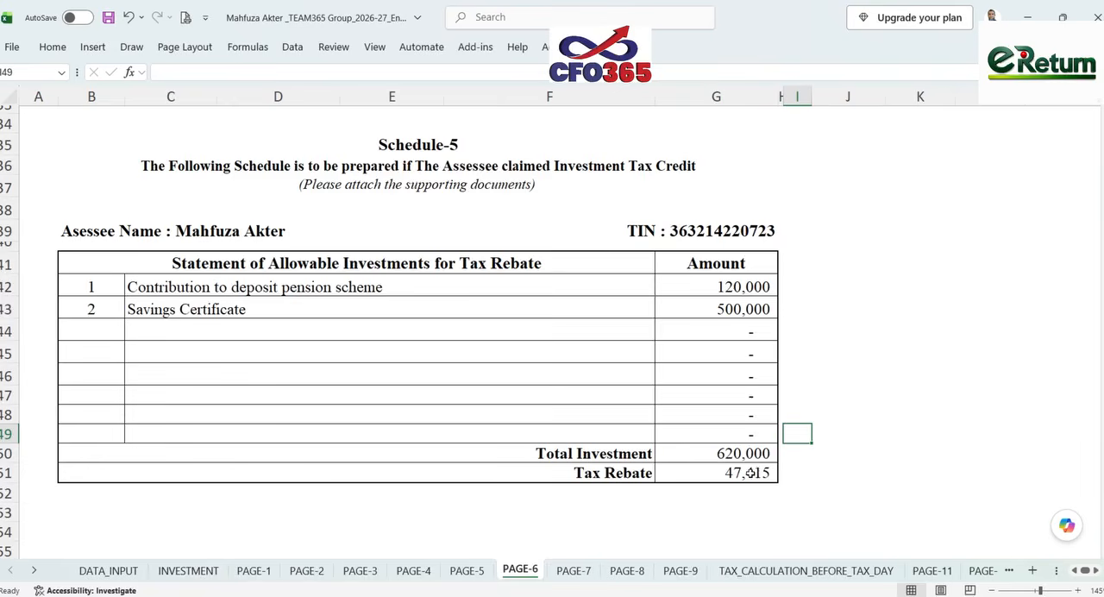
- Replace the Tax Rebate formula in cell G51 on PAGE-6 with 10% of the total investment, =G50*10%
left_click(750, 472)
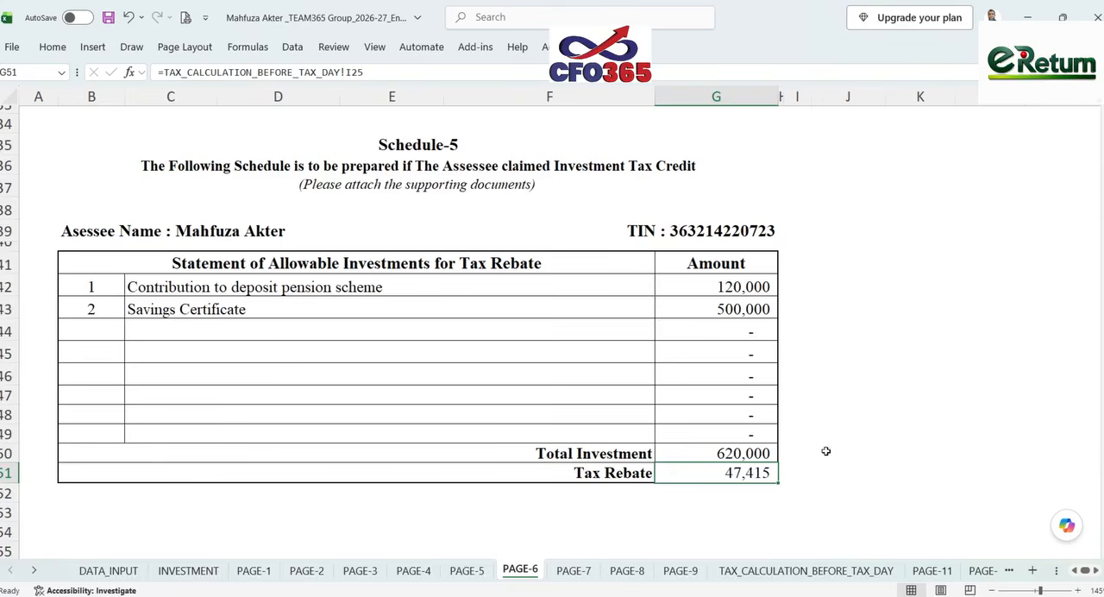
type("=")
left_click(743, 453)
type("*")
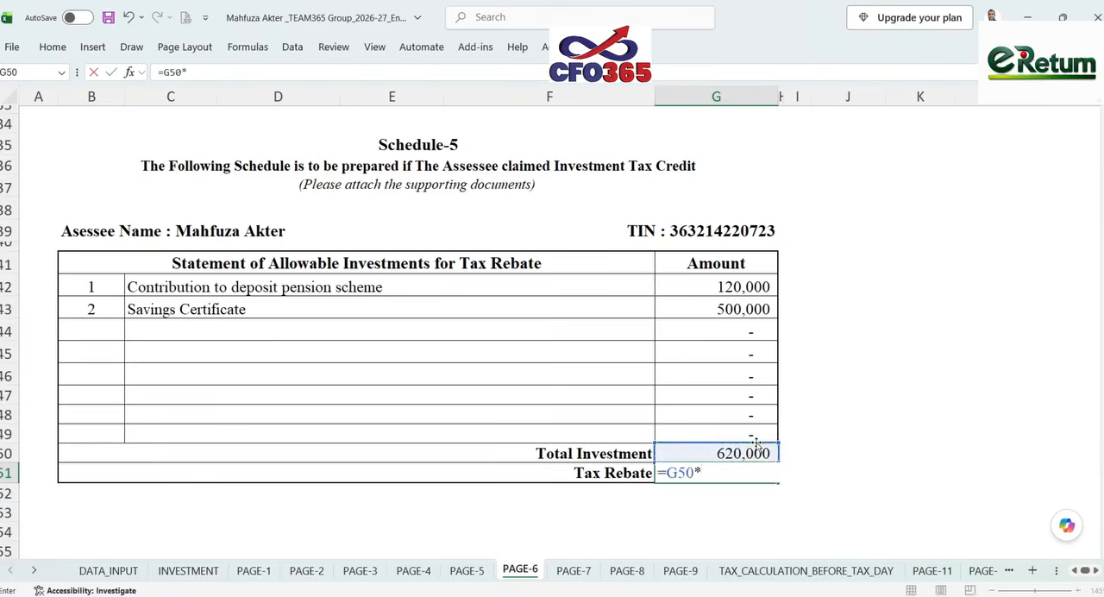
type("10%")
key("Return")
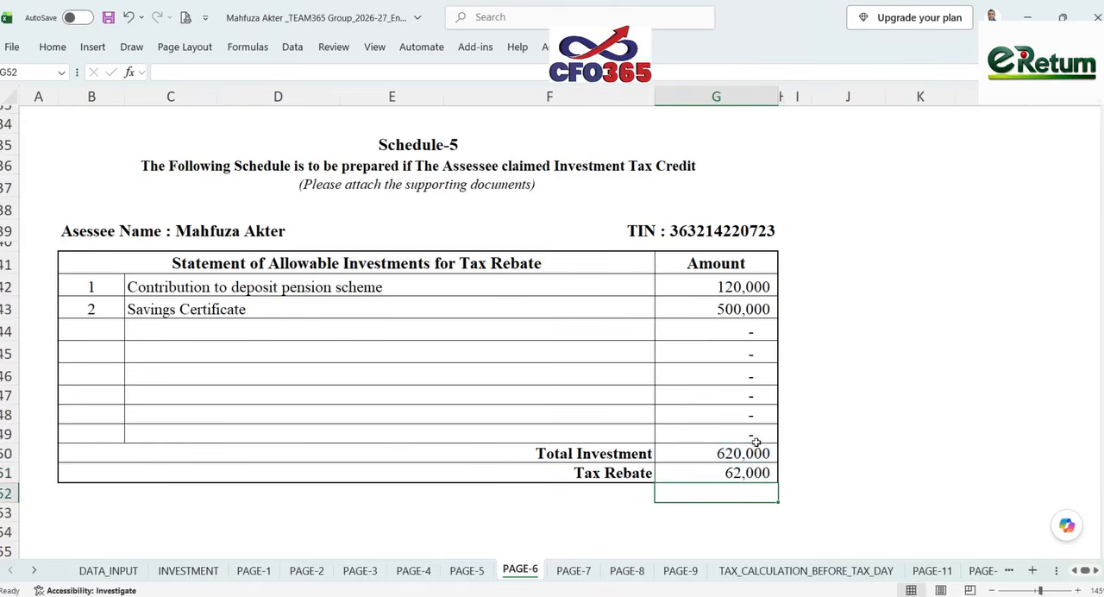
left_click(762, 472)
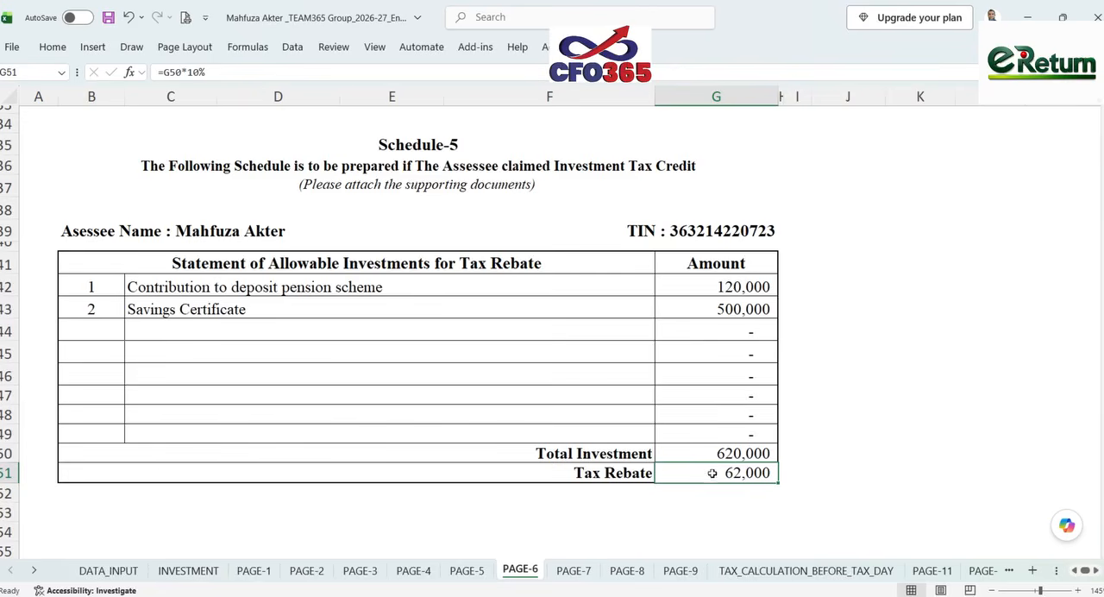
- Switch to the TAX COMPARISON 2026-27 workbook and check the women's taxable net income and 3% rebate limit formulas
left_click(838, 543)
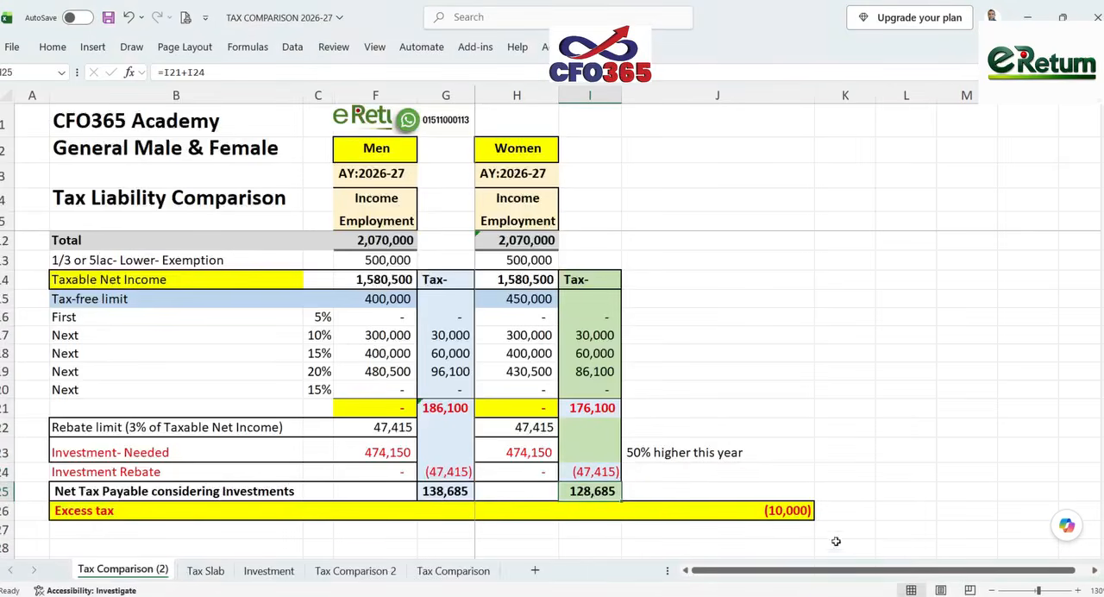
left_click(522, 278)
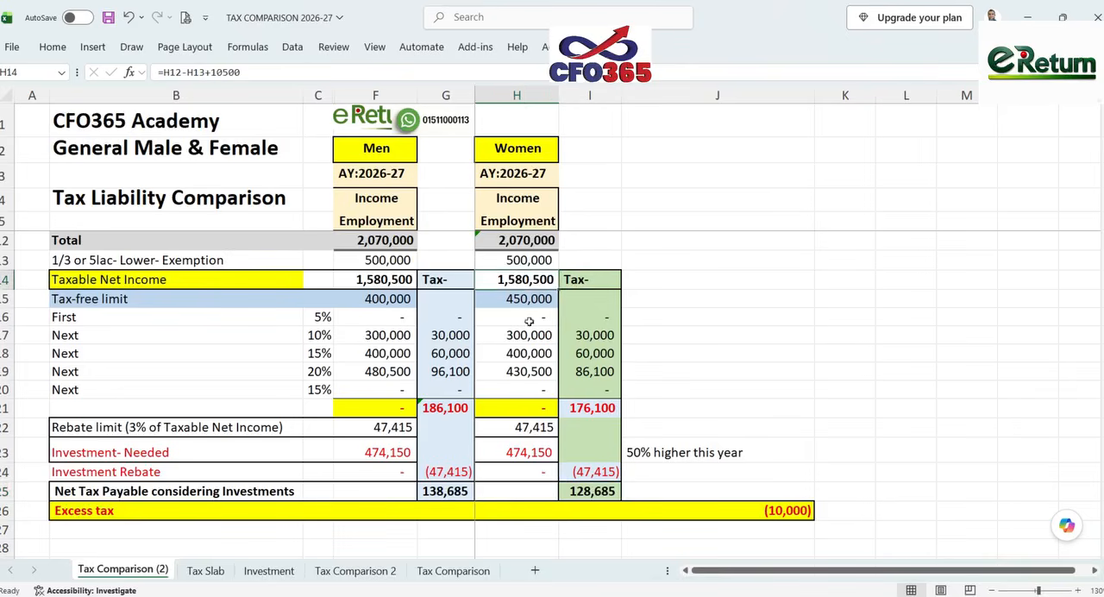
left_click(532, 428)
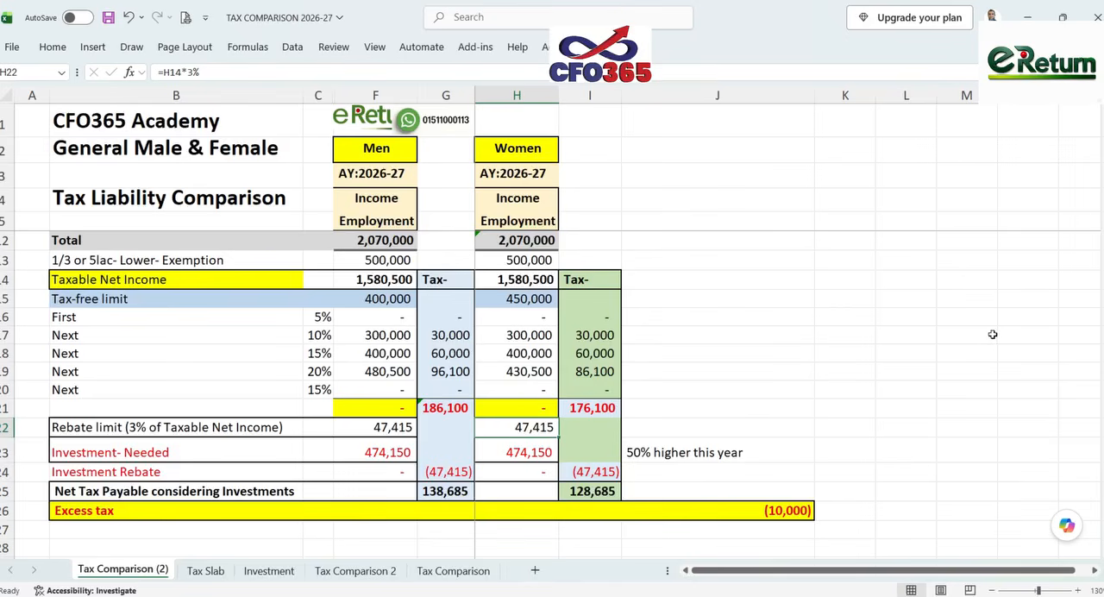
left_click(521, 279)
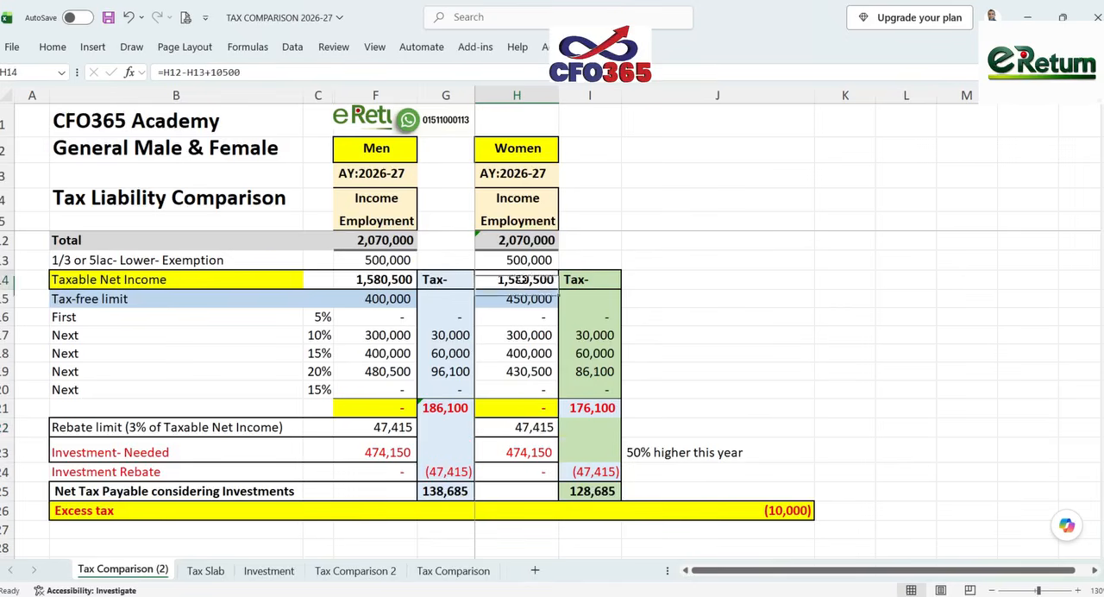
left_click(534, 428)
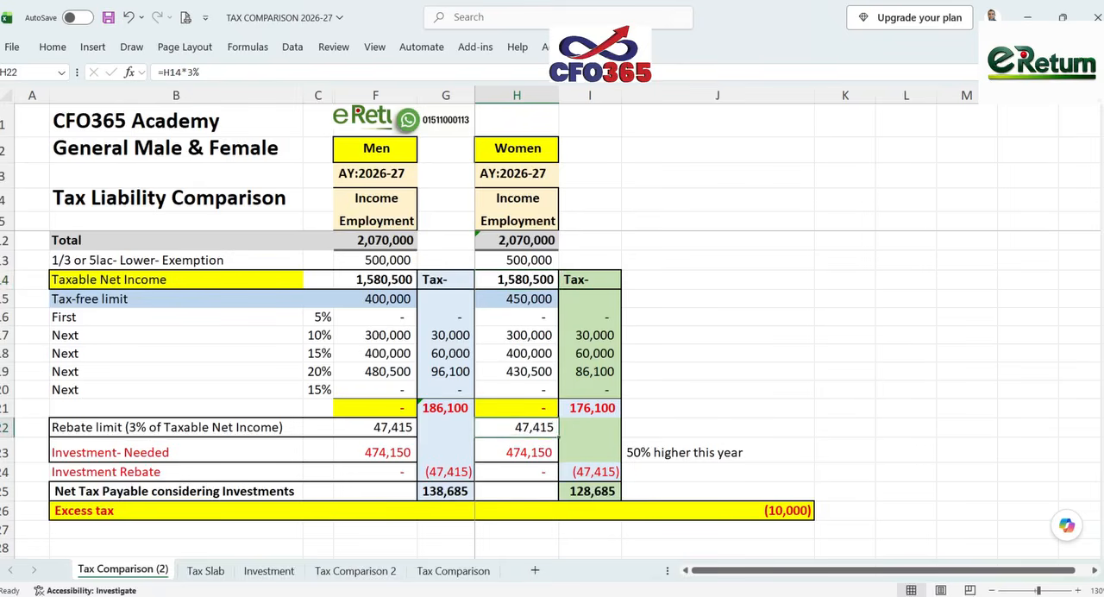
- Compare the Tax Rebate on PAGE-6 with the women's rebate limit in the tax comparison workbook, and return to the return workbook
mouse_move(806, 595)
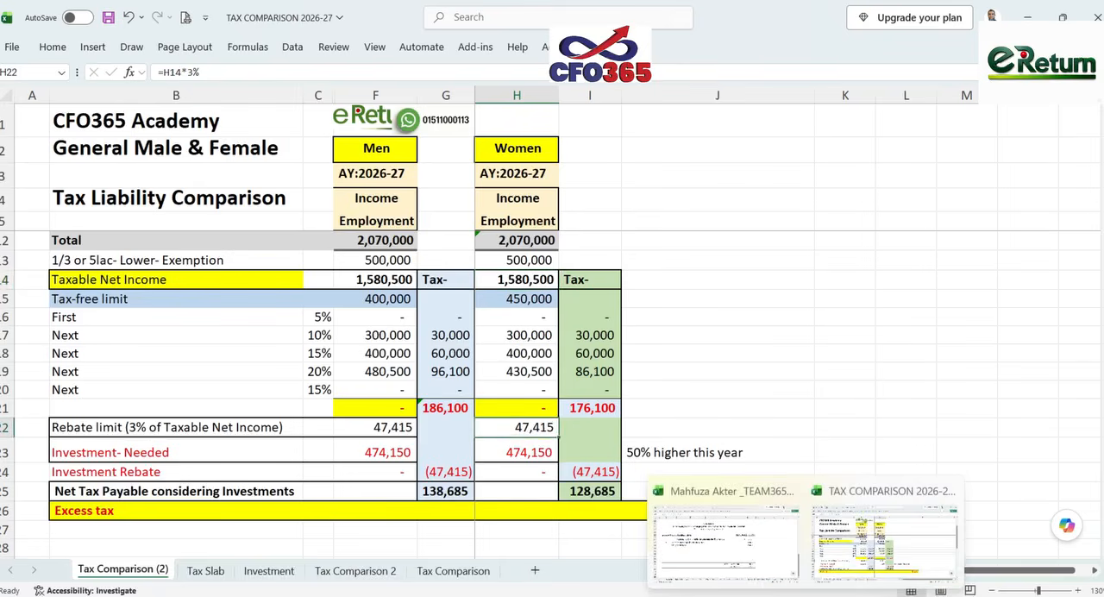
left_click(780, 549)
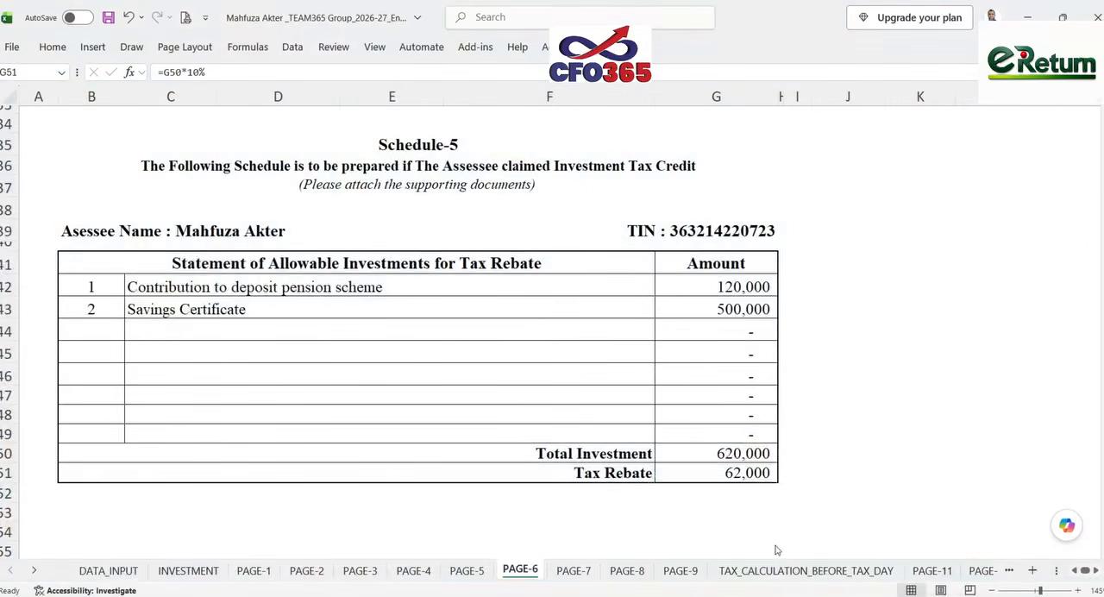
left_click(712, 477)
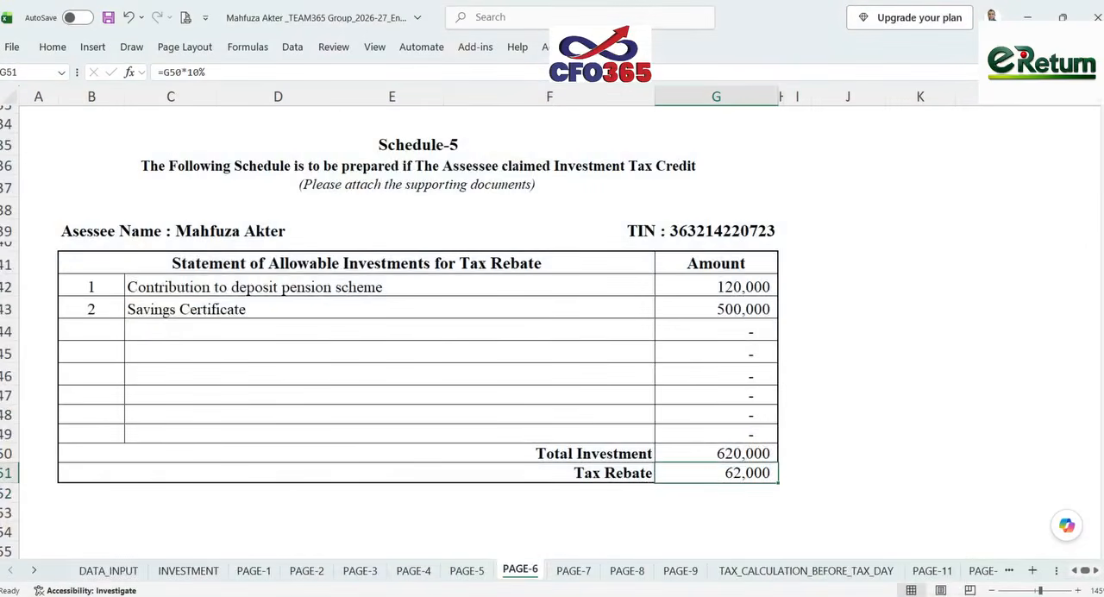
mouse_move(815, 595)
left_click(860, 534)
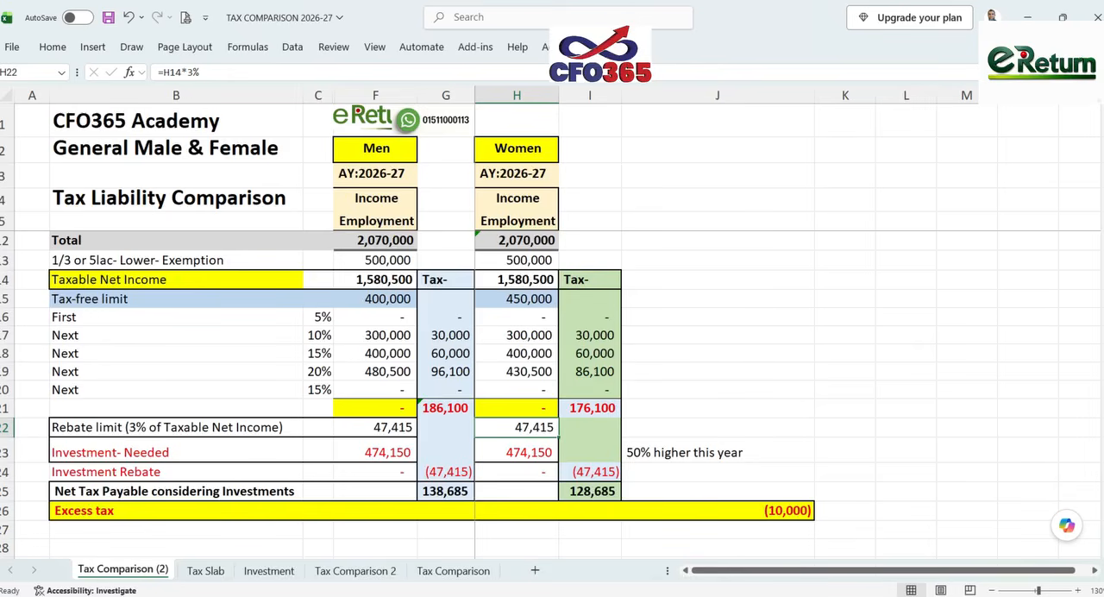
mouse_move(805, 595)
left_click(750, 550)
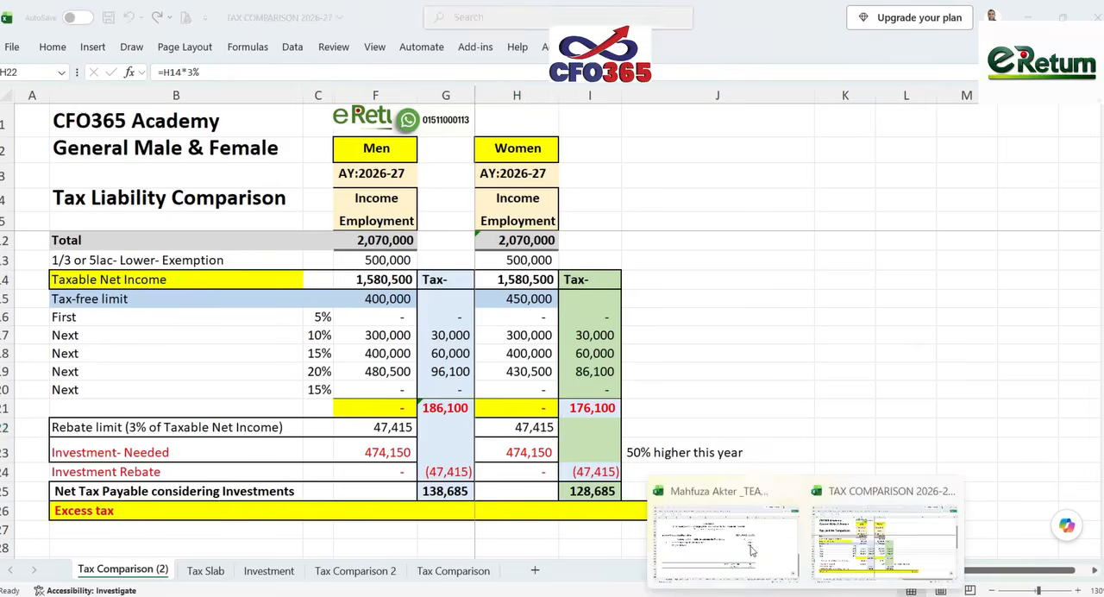
- Review the yearly life style expense statement (IT-10BB) on PAGE-7 of the return workbook
left_click(576, 571)
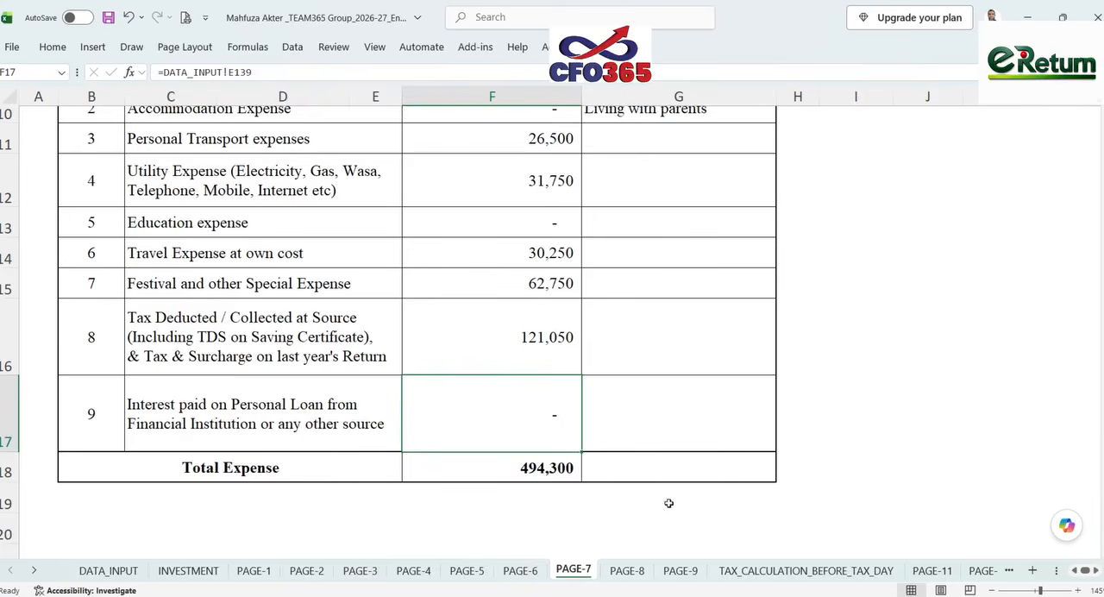
scroll(668, 502, "up", 3)
scroll(664, 487, "up", 1)
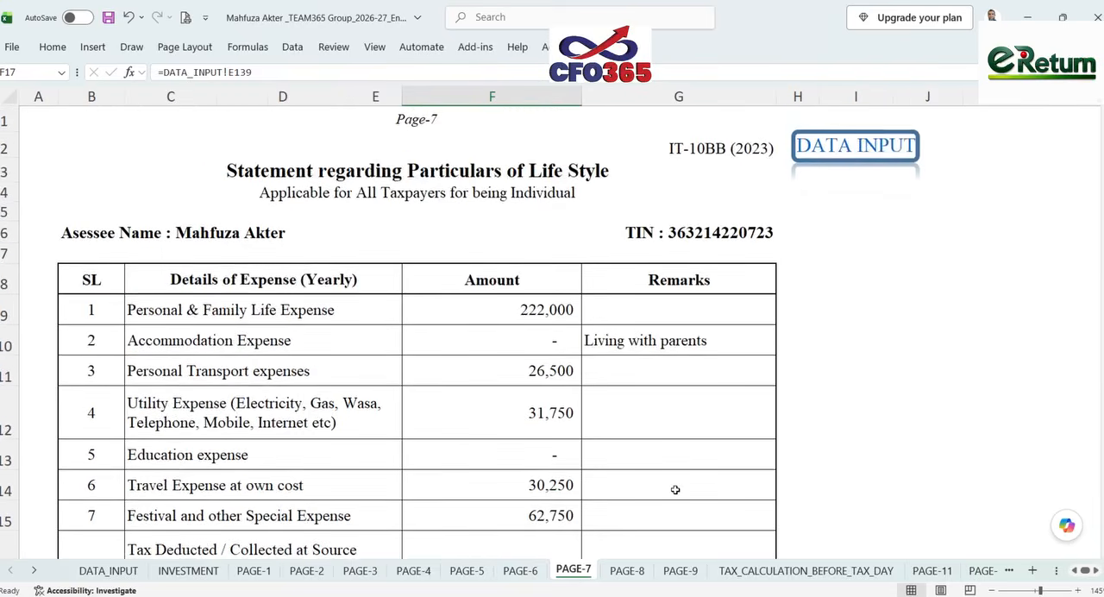
scroll(645, 532, "down", 2)
- In item 2 of the "To Whom it may concern" notes on PAGE-8, change the net wealth threshold figure to 50,00,000
left_click(642, 573)
scroll(654, 484, "up", 10)
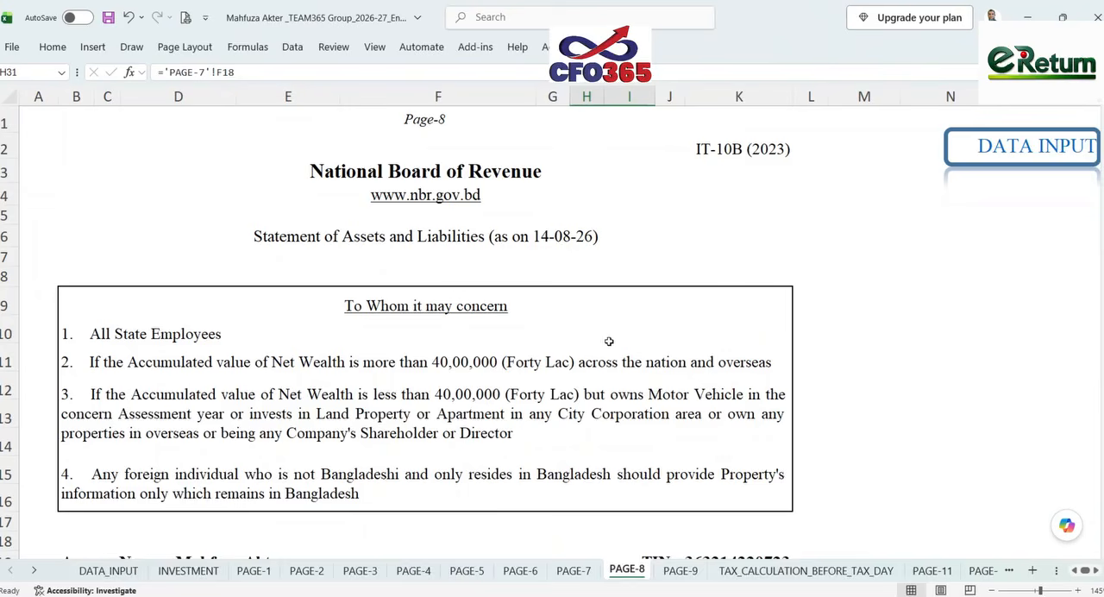
double_click(438, 361)
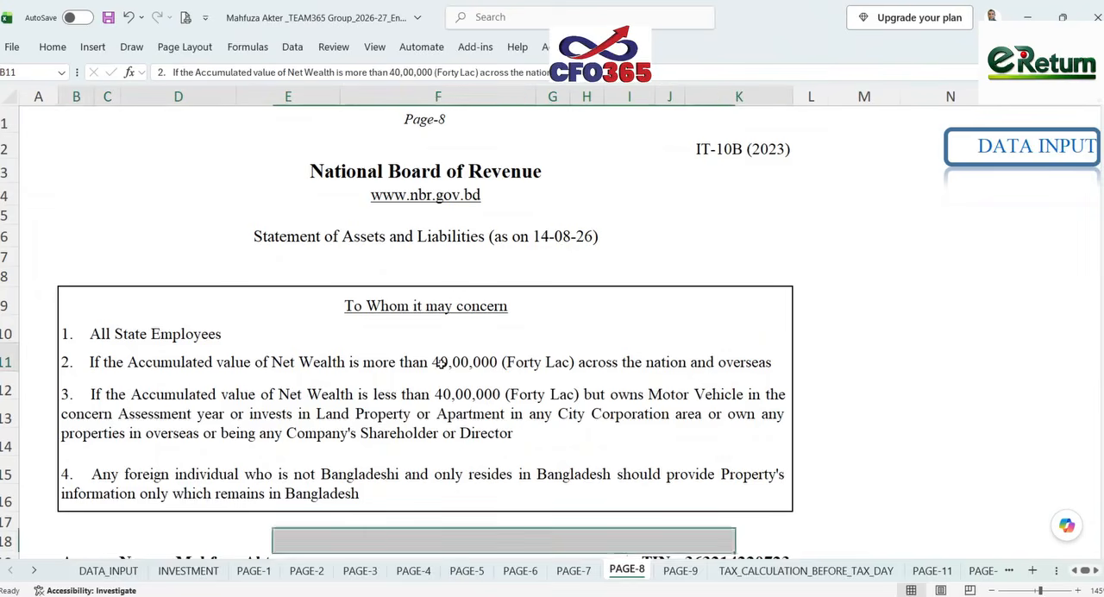
type("5")
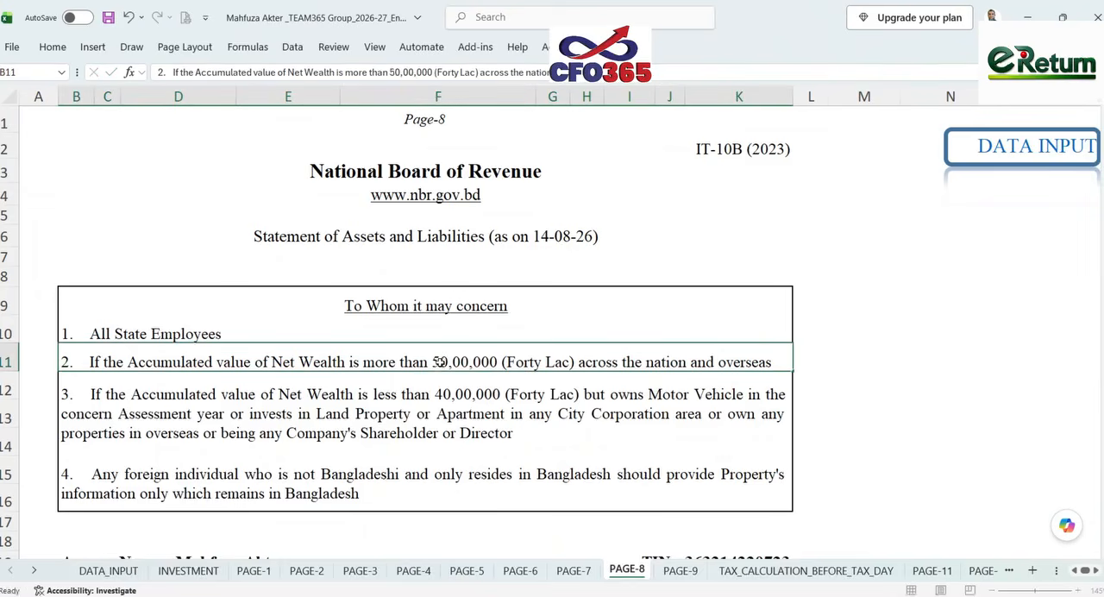
key("Return")
- Change the net wealth threshold figure in item 3 of the PAGE-8 notes to 50,00,000
double_click(442, 395)
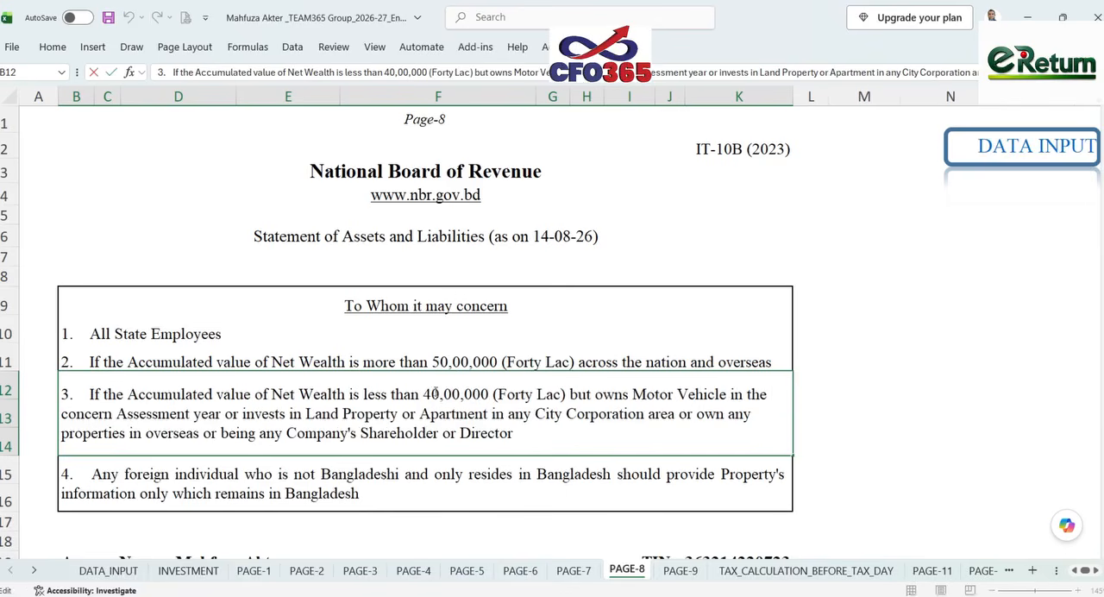
left_click_drag(433, 394, 423, 394)
type("5")
key("Return")
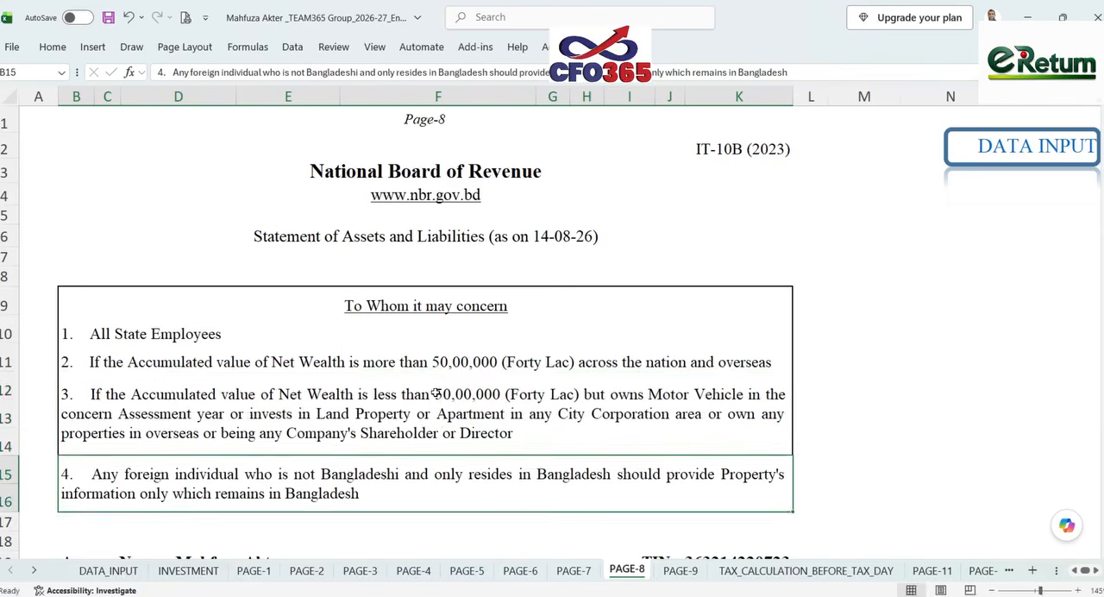
- Compare the gross wealth on PAGE-8 with the total accumulated wealth on PAGE-9, and return to PAGE-8
scroll(436, 394, "down", 8)
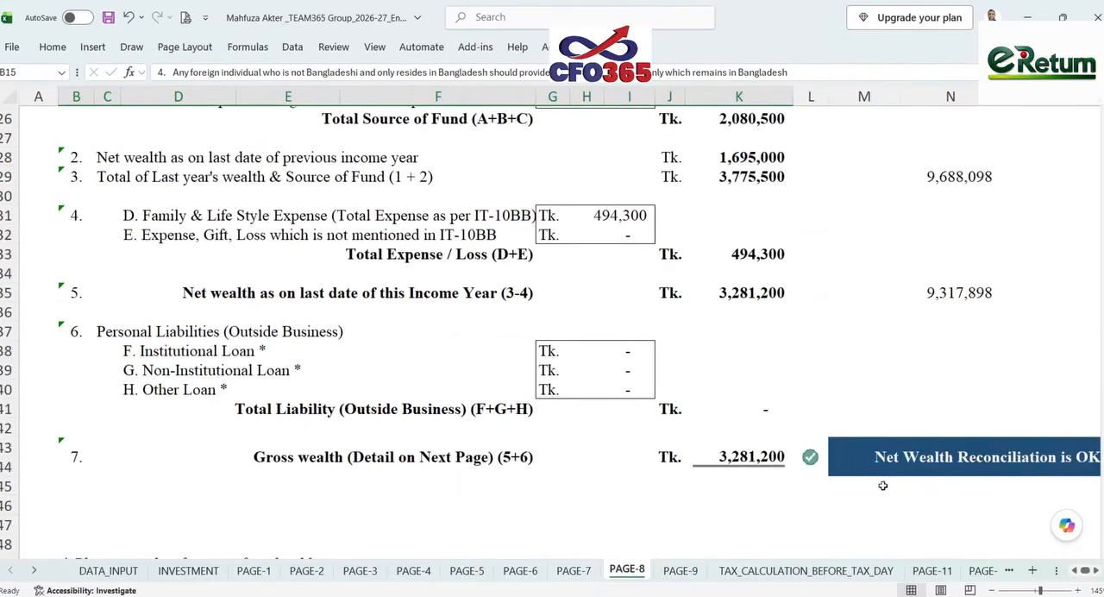
left_click(680, 570)
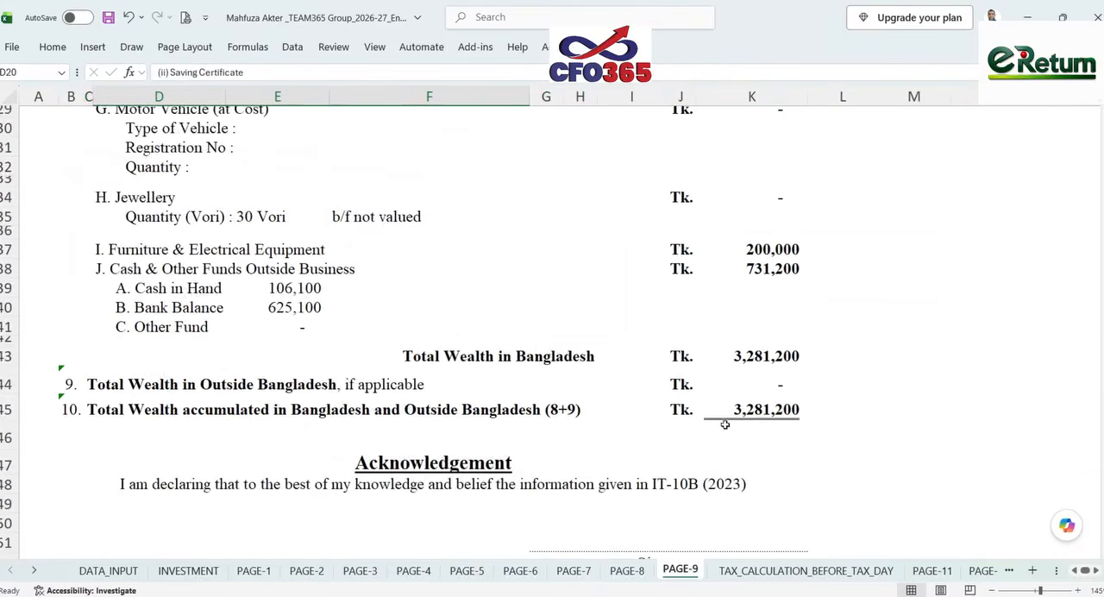
left_click(627, 570)
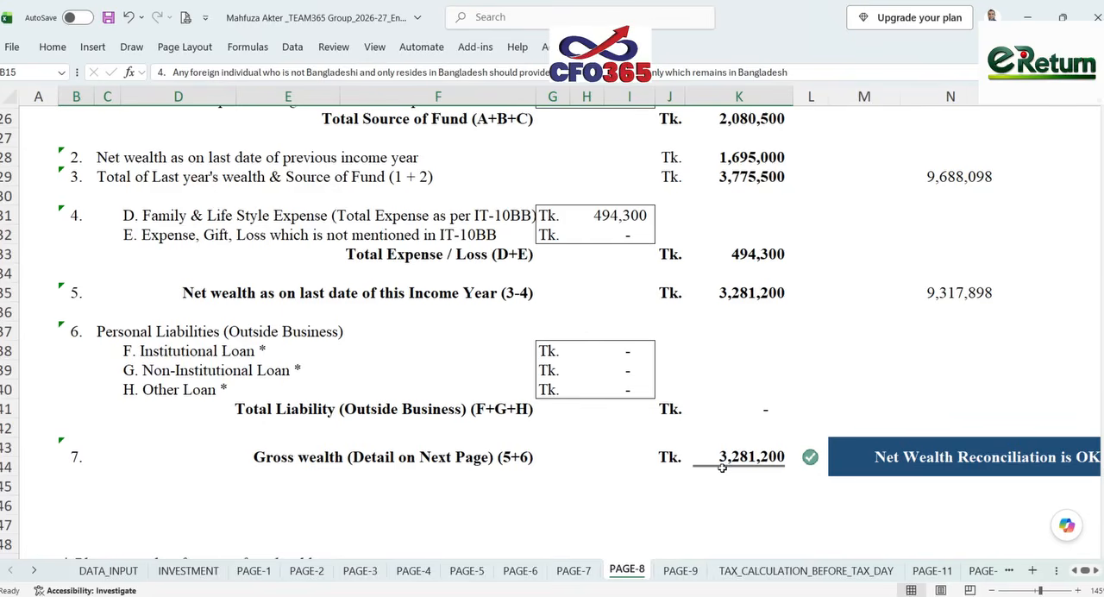
- Inspect the PAGE-8 formulas for total source of fund, previous net wealth, their combined total and the family and life style expense
scroll(720, 466, "up", 3)
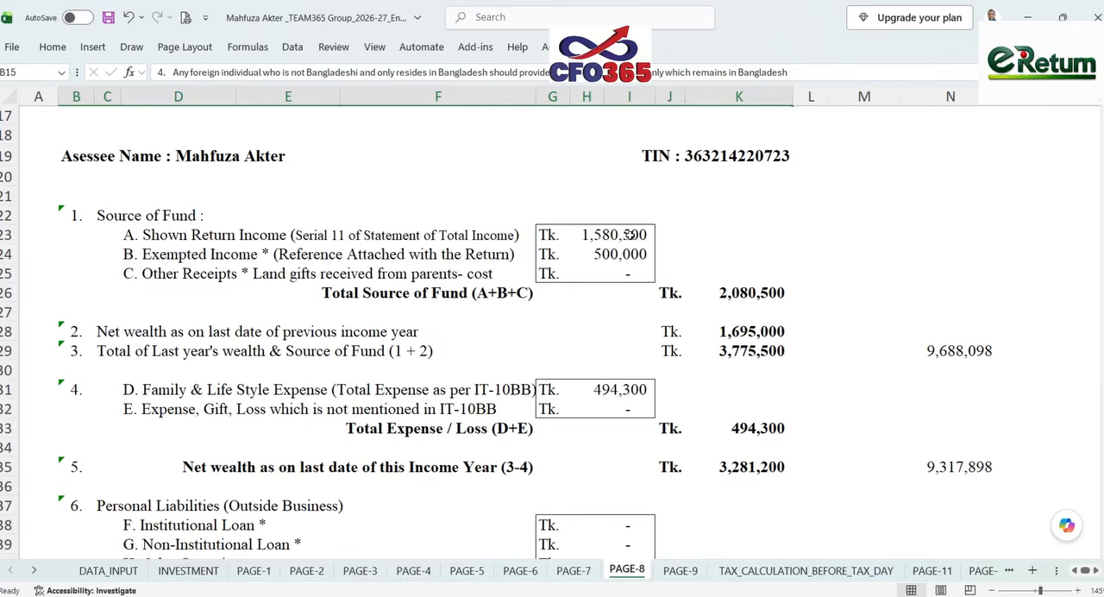
left_click(733, 292)
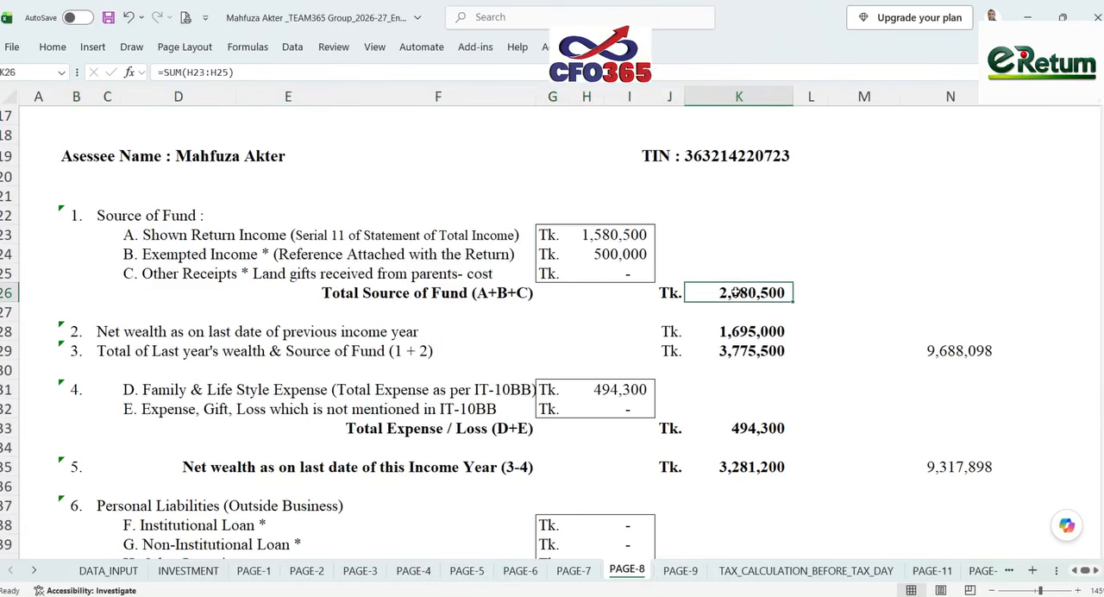
left_click(737, 331)
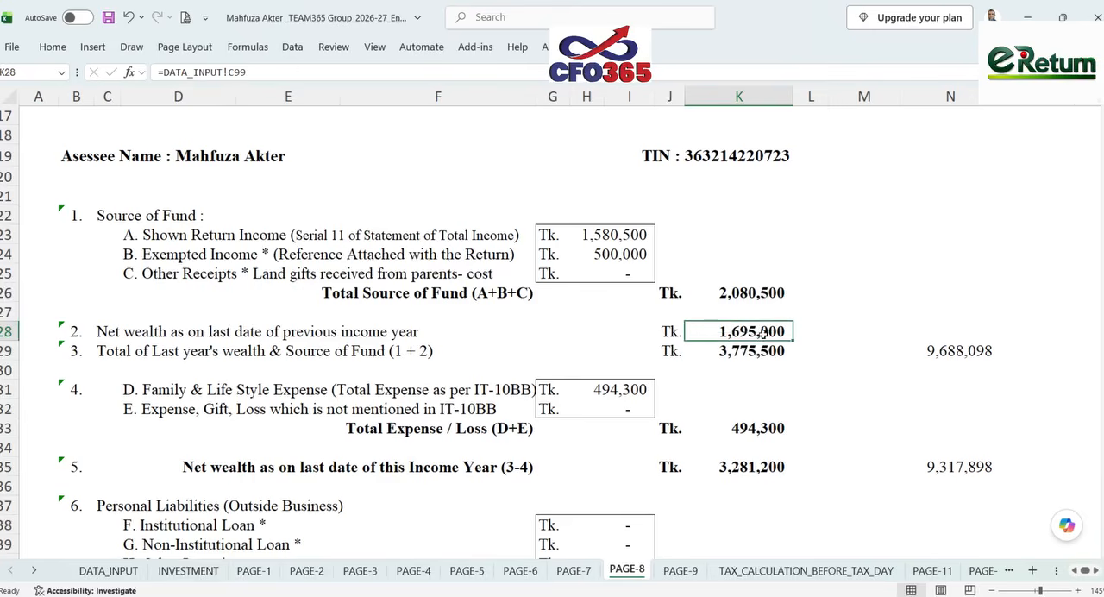
left_click(762, 353)
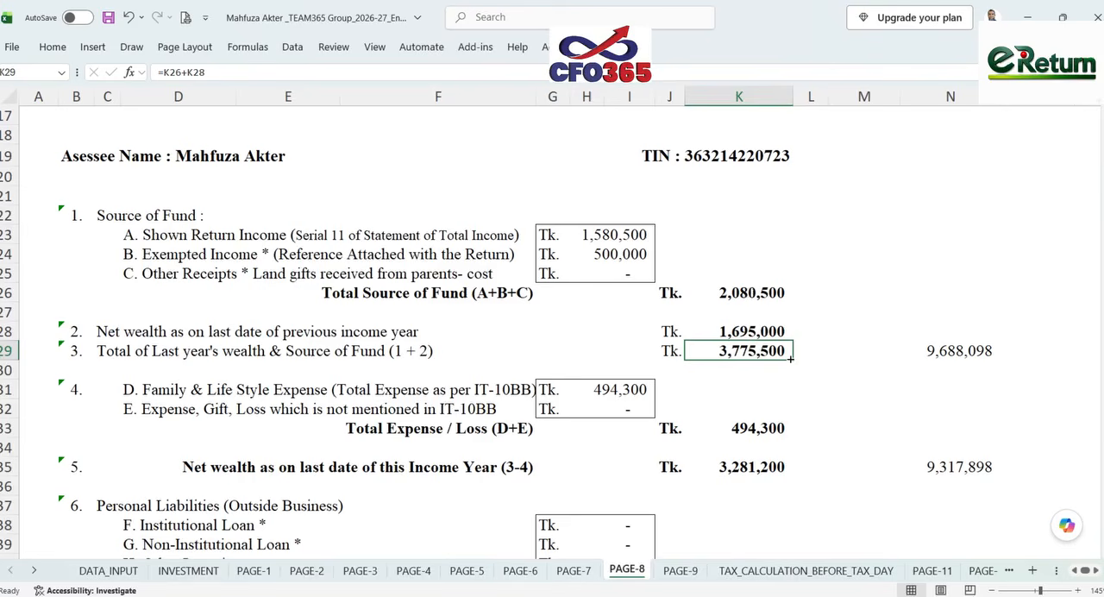
left_click(648, 389)
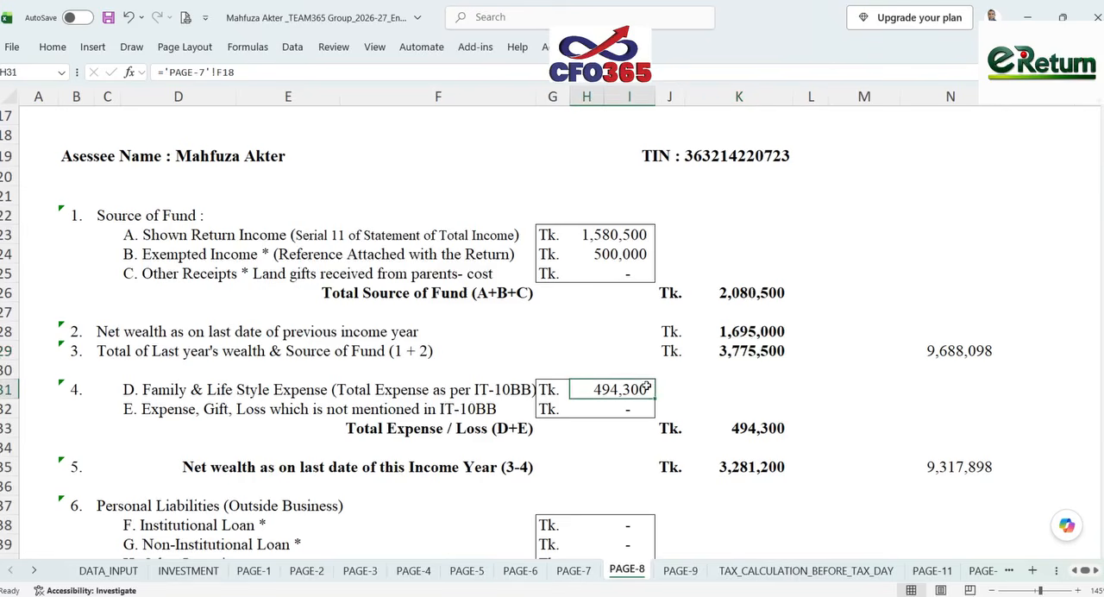
- Cross-check the life style expense on PAGE-8 against PAGE-7, including the accommodation expense remark
left_click(574, 571)
left_click(694, 226)
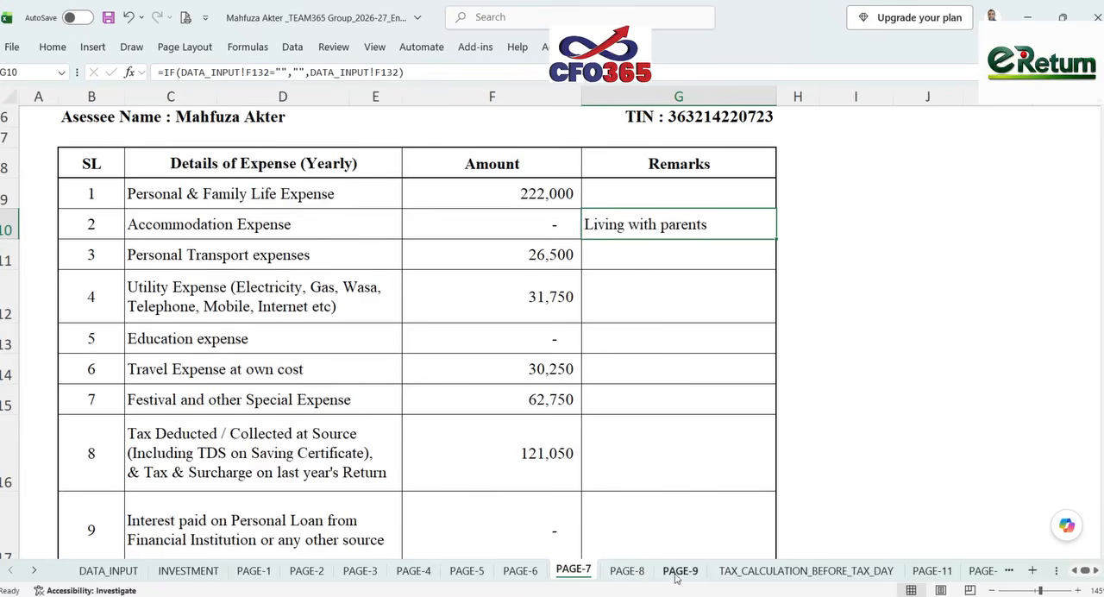
left_click(636, 574)
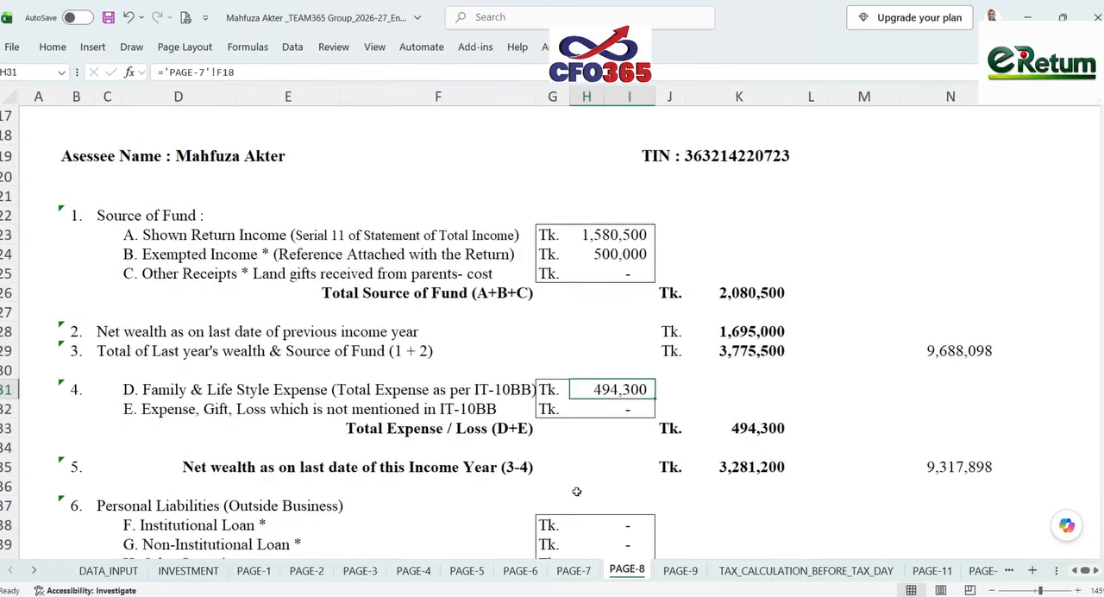
left_click(559, 571)
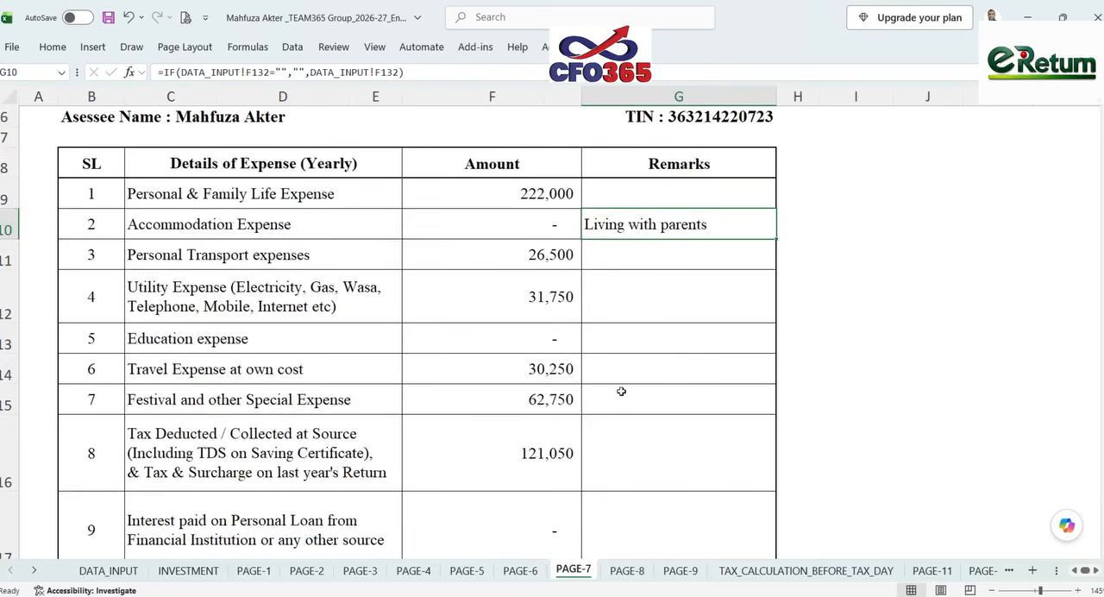
scroll(621, 391, "up", 2)
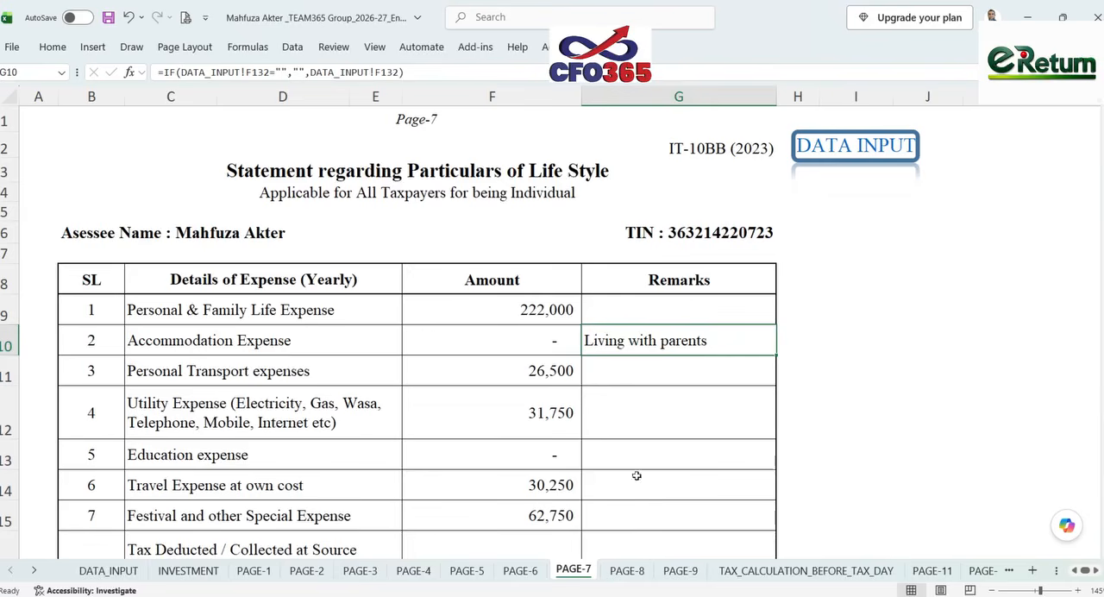
- Review the net wealth, personal liabilities and gross wealth reconciliation on PAGE-8
left_click(627, 571)
scroll(693, 450, "down", 1)
scroll(693, 451, "down", 1)
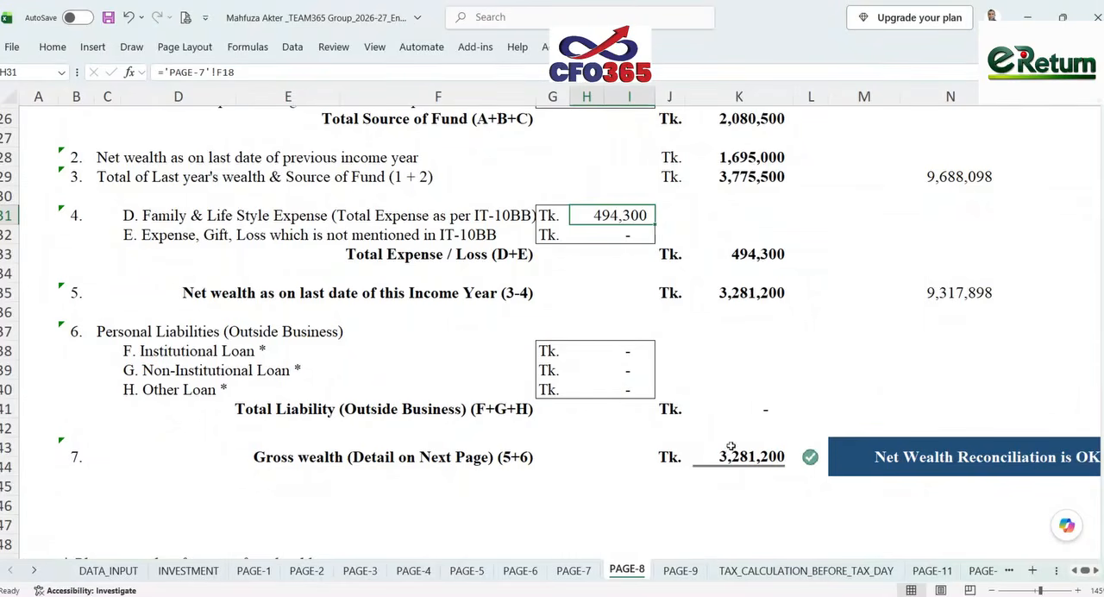
- Inspect the non-agricultural property amount on PAGE-9, and sum the share/DPS and saving certificate amounts under Financial Investments
left_click(688, 570)
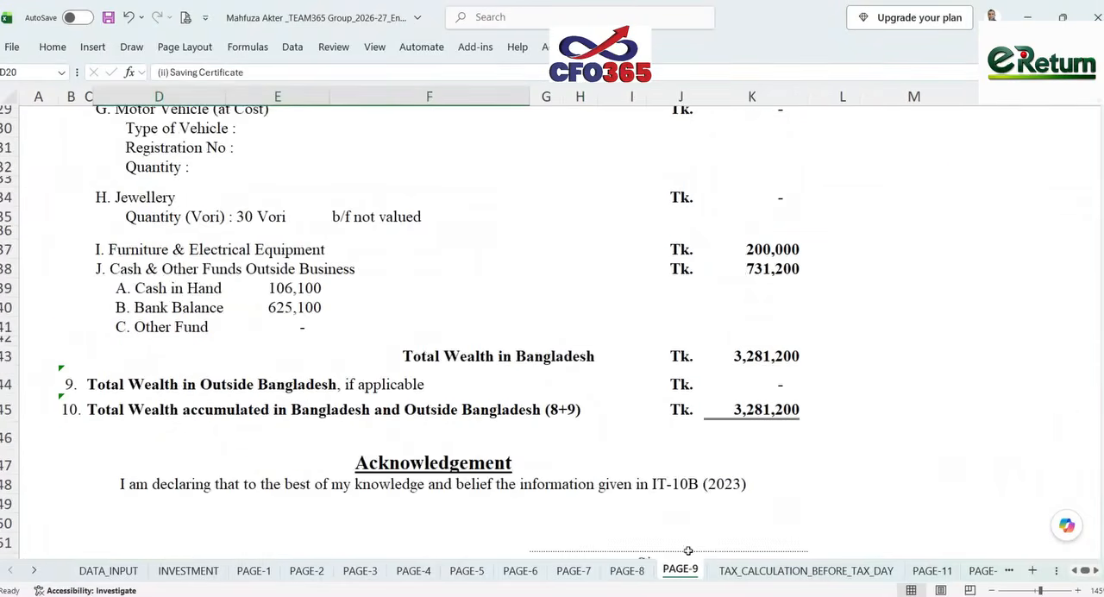
scroll(708, 411, "up", 10)
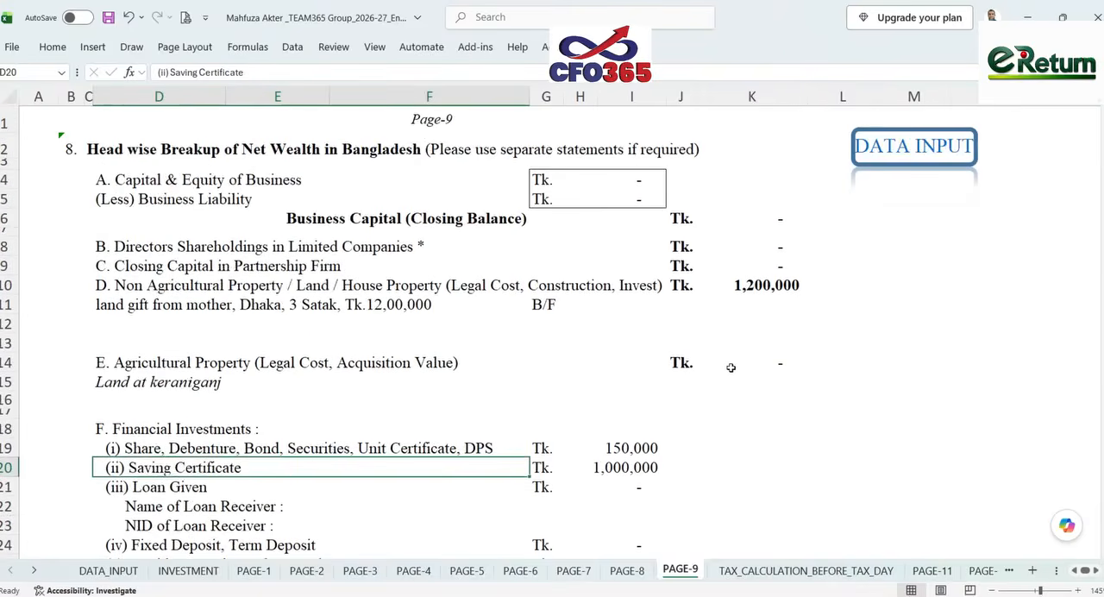
left_click(762, 285)
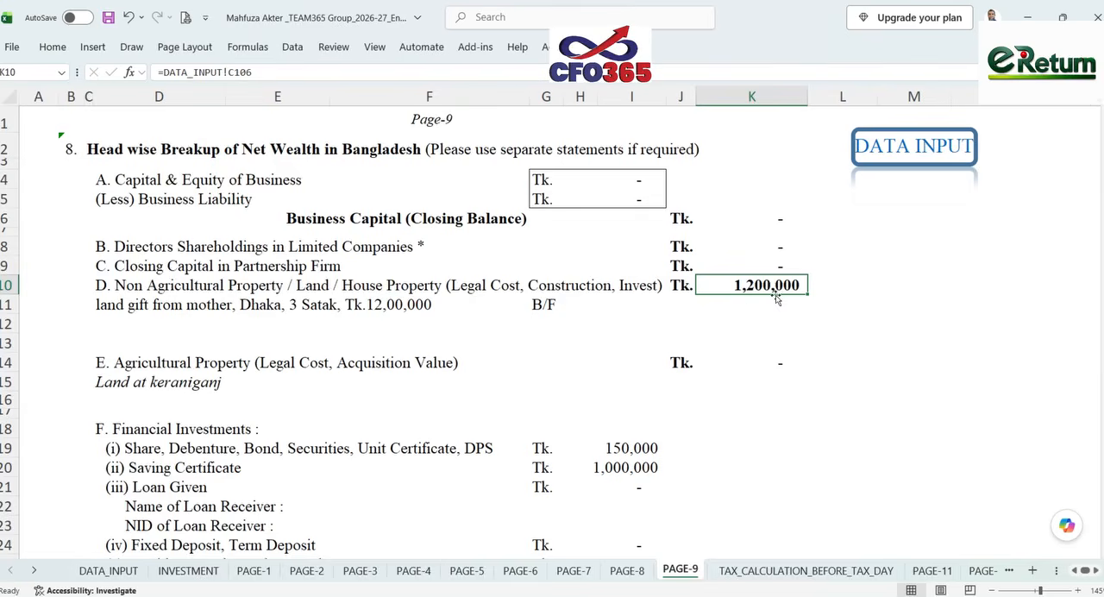
scroll(776, 296, "down", 2)
left_click(636, 332)
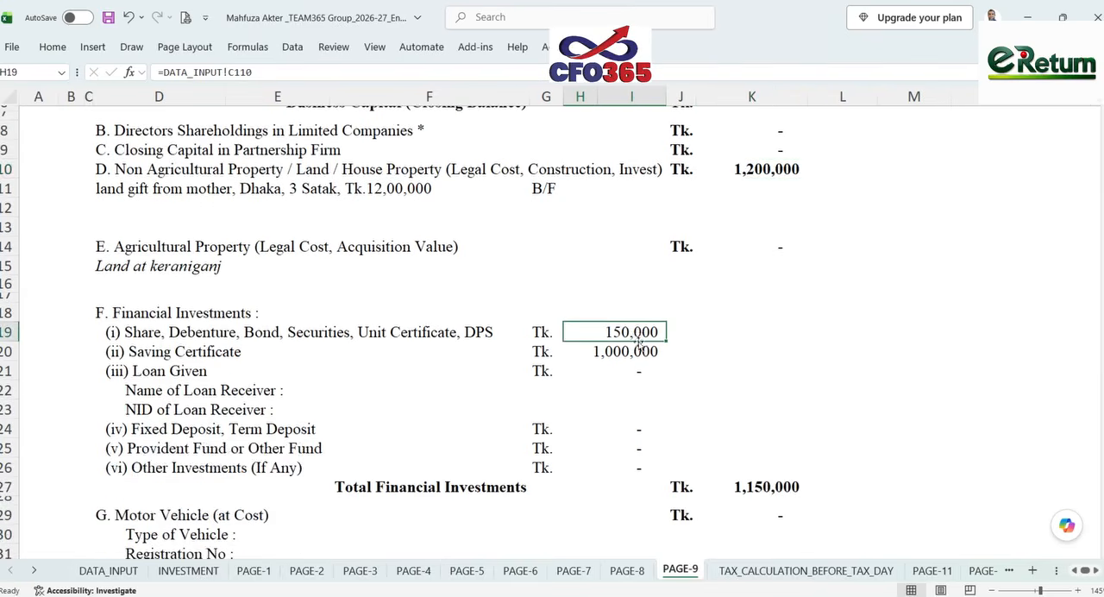
left_click(639, 351)
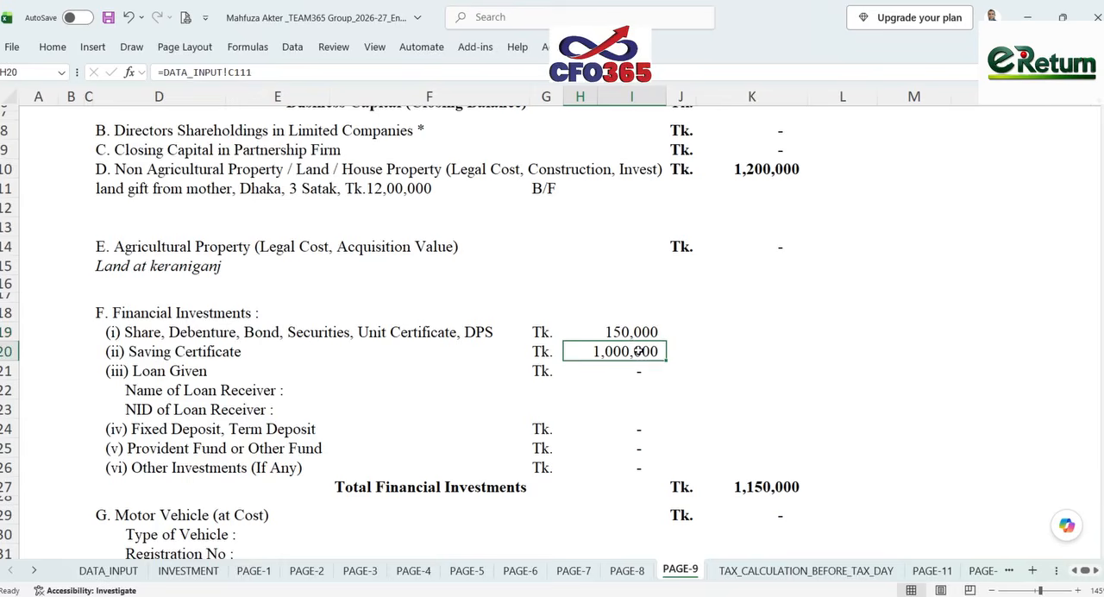
left_click_drag(638, 332, 643, 348)
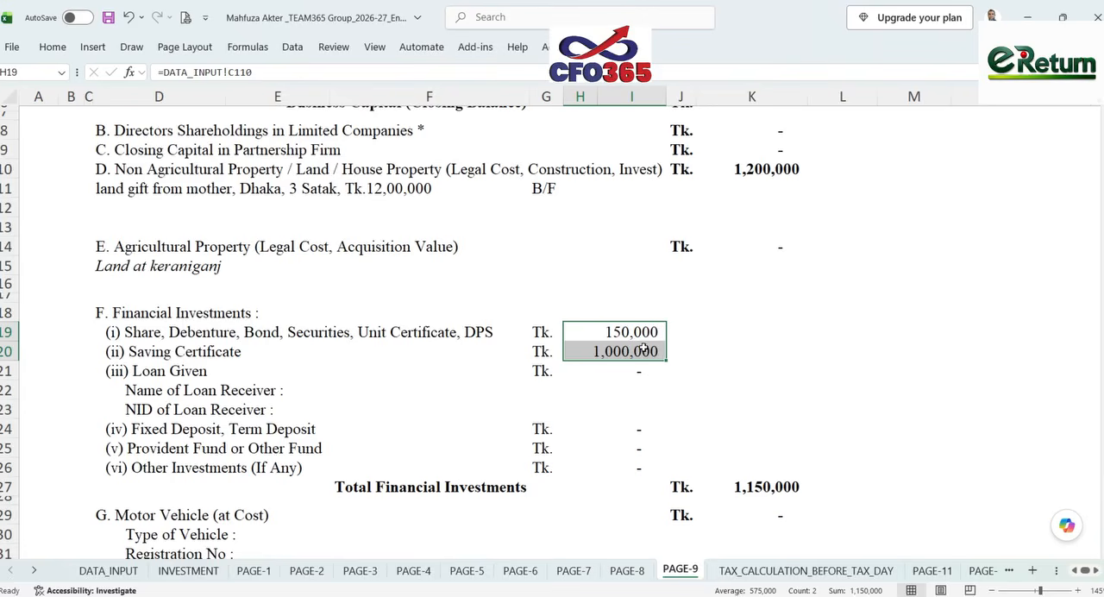
- Compare the allowable investments in Schedule-5 on PAGE-6 with the DPS and saving certificate amounts on PAGE-9
left_click(466, 569)
scroll(680, 422, "down", 4)
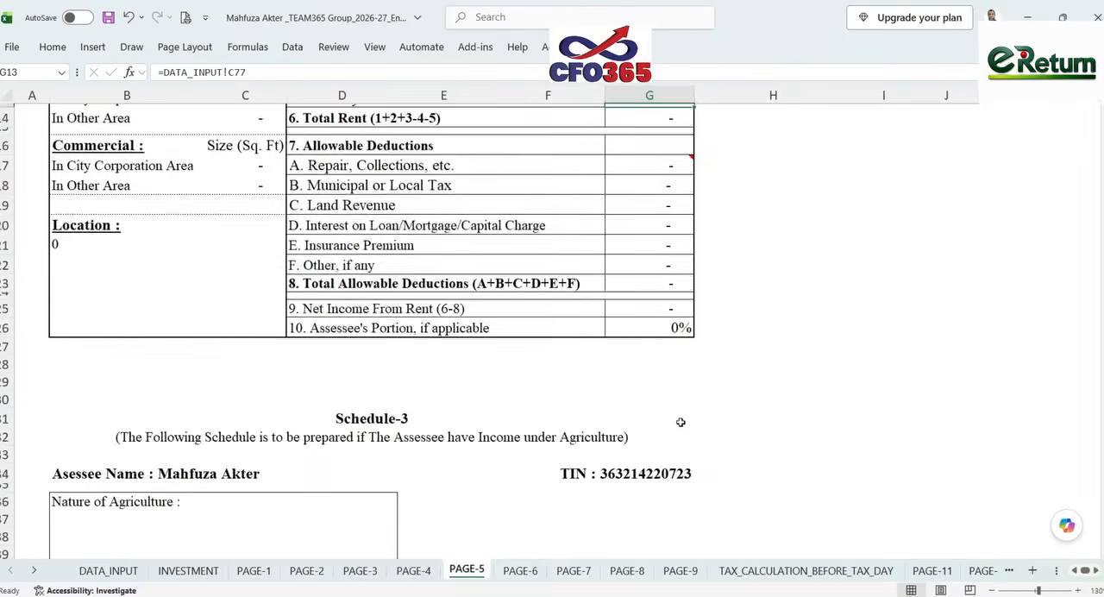
scroll(681, 422, "down", 5)
left_click(520, 569)
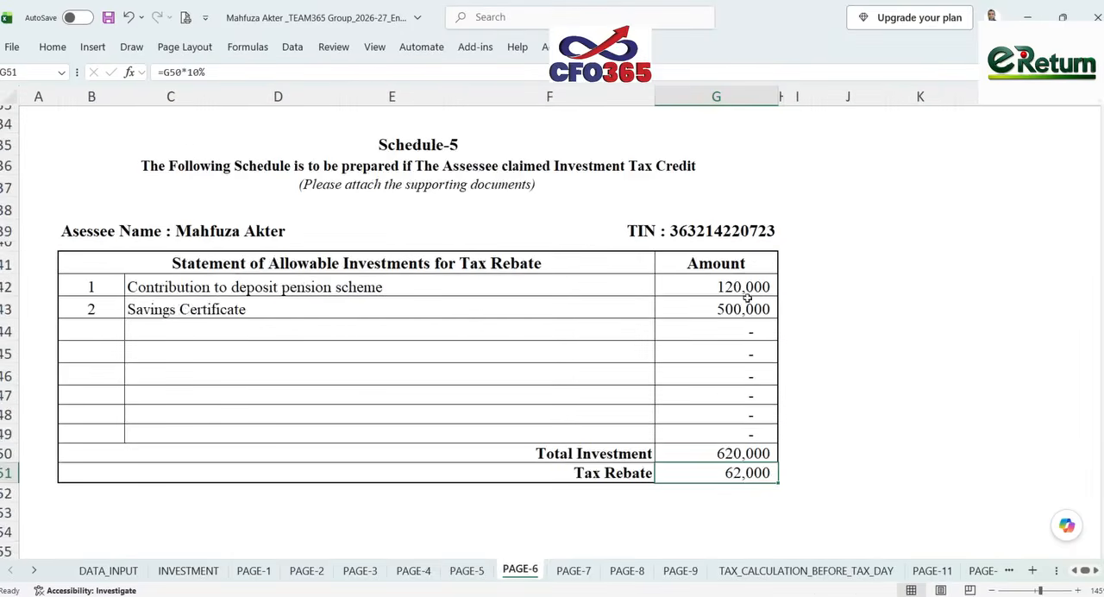
left_click(680, 569)
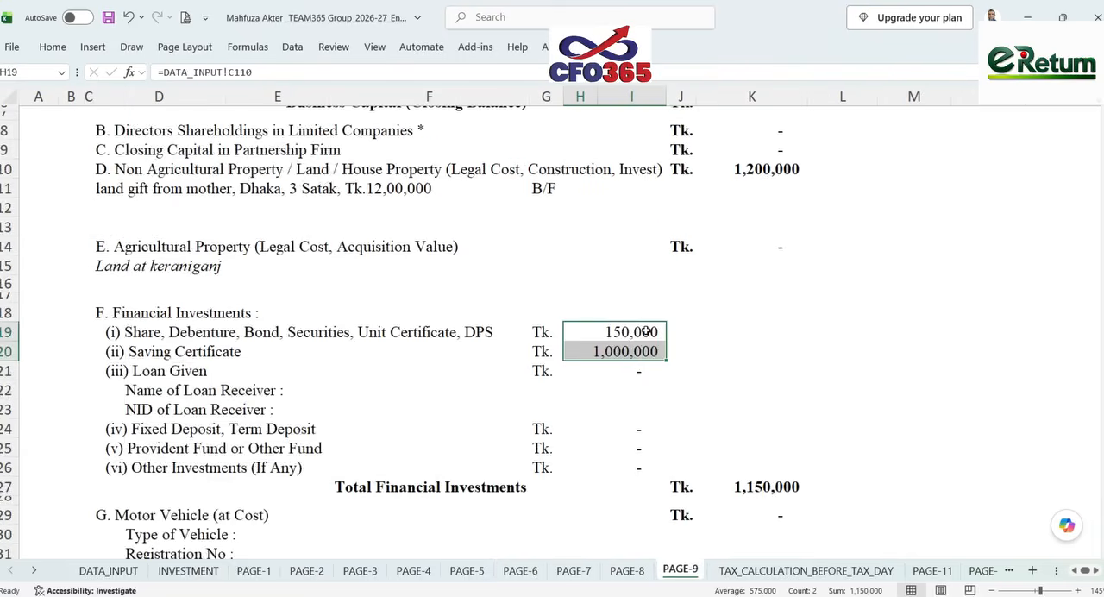
left_click(646, 351)
left_click_drag(646, 331, 651, 355)
left_click(571, 571)
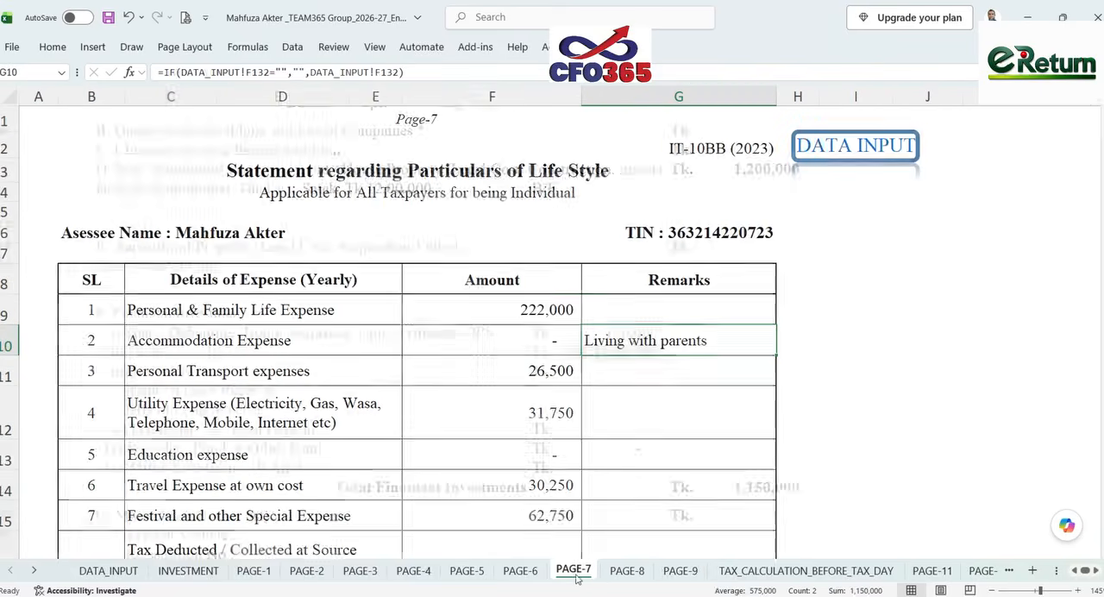
left_click(520, 570)
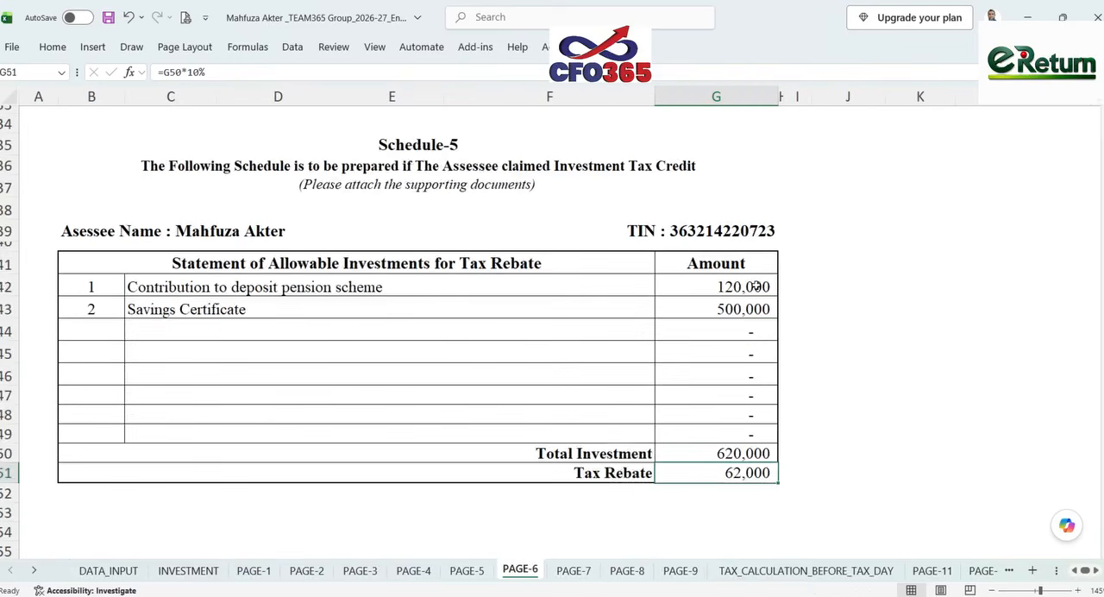
left_click(680, 571)
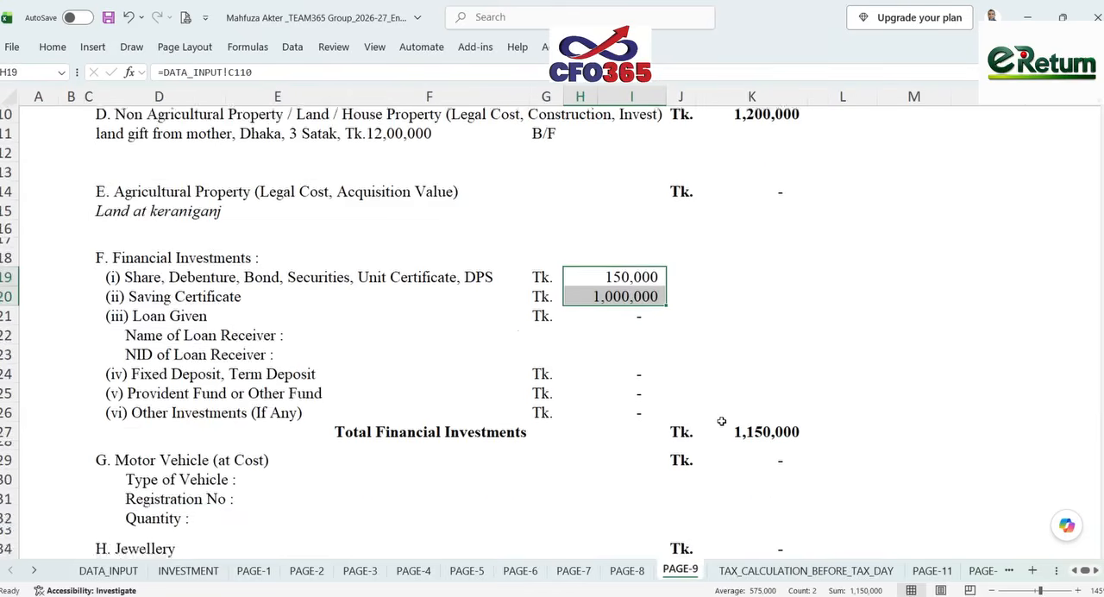
- Check the source formulas of the jewellery, furniture and electrical equipment, and cash in hand amounts on PAGE-9
scroll(721, 421, "down", 5)
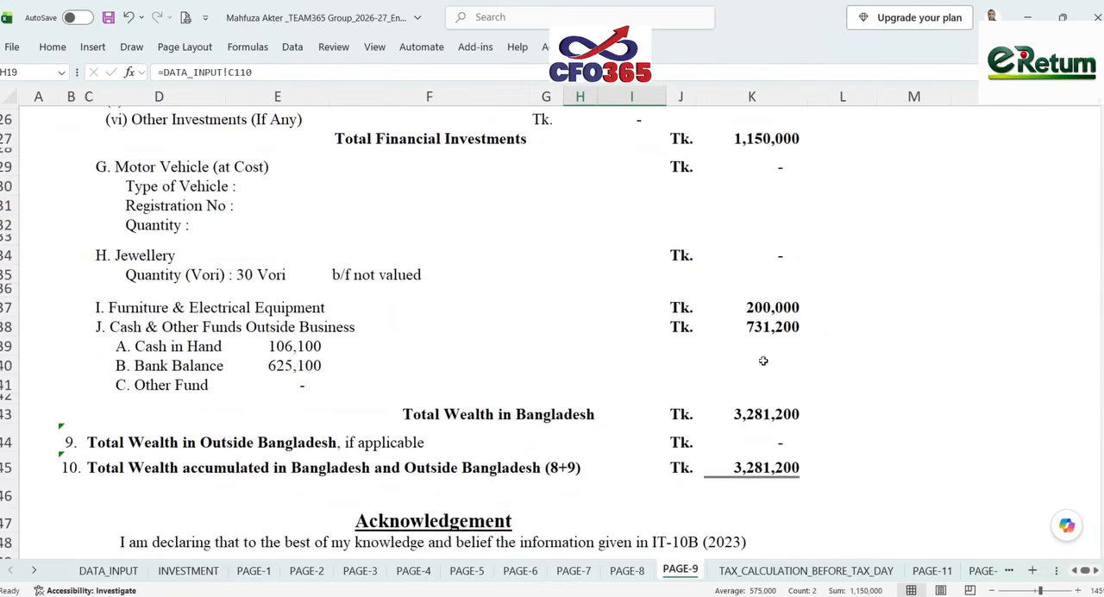
left_click(777, 255)
left_click(770, 307)
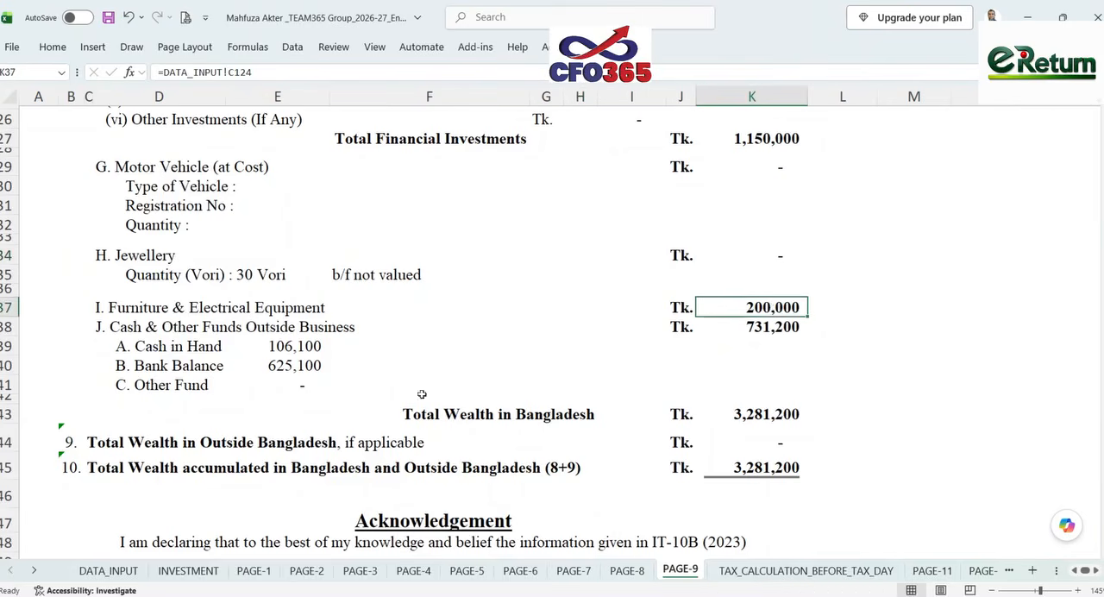
left_click(295, 346)
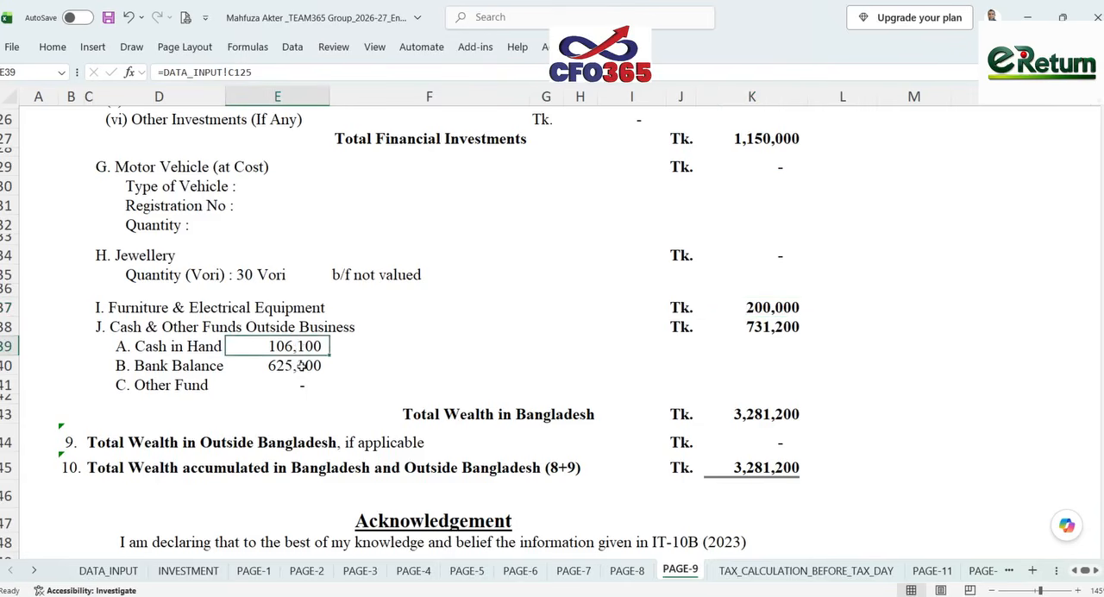
- Check the bank balance's source formula on PAGE-9, and in the browser's e-Return portal continue through the assessment and additional information to Income Details
left_click(302, 365)
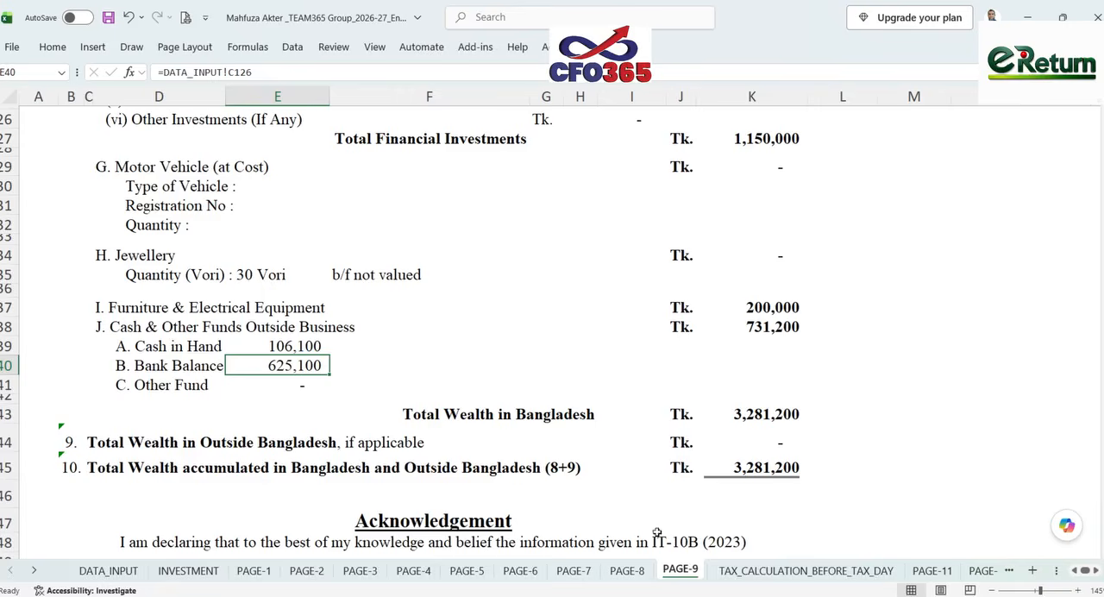
key("alt+Tab")
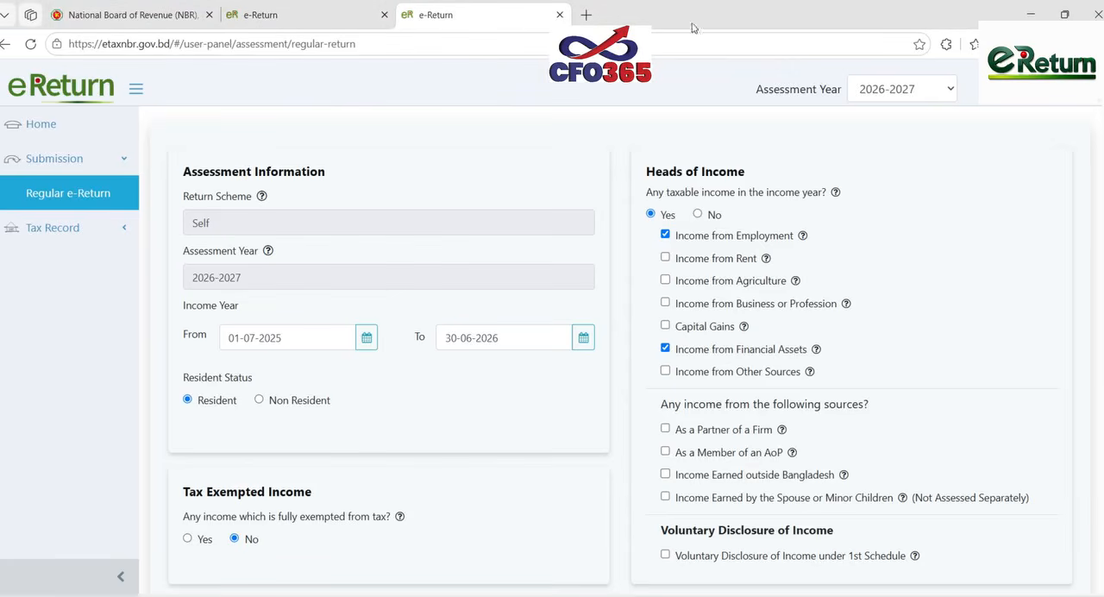
left_click(723, 39)
left_click(733, 158)
scroll(931, 448, "down", 2)
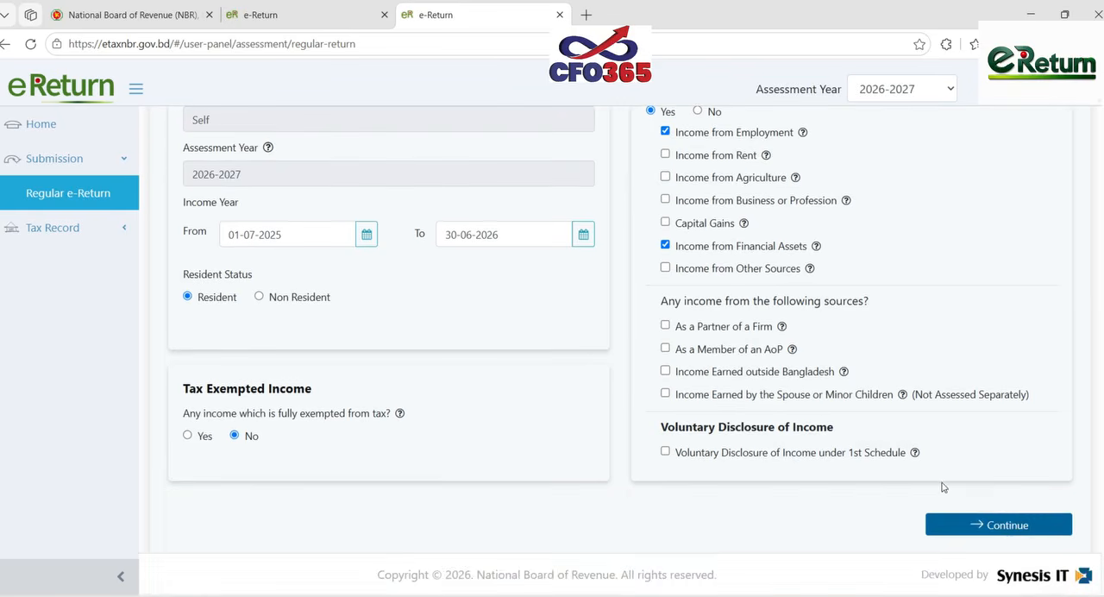
left_click(1003, 525)
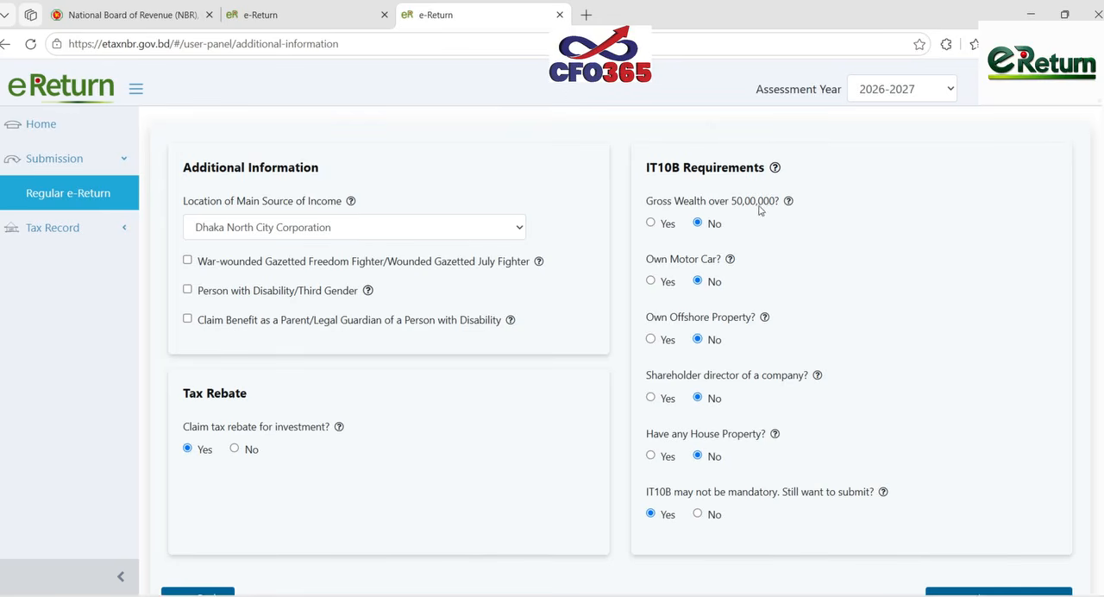
left_click(979, 592)
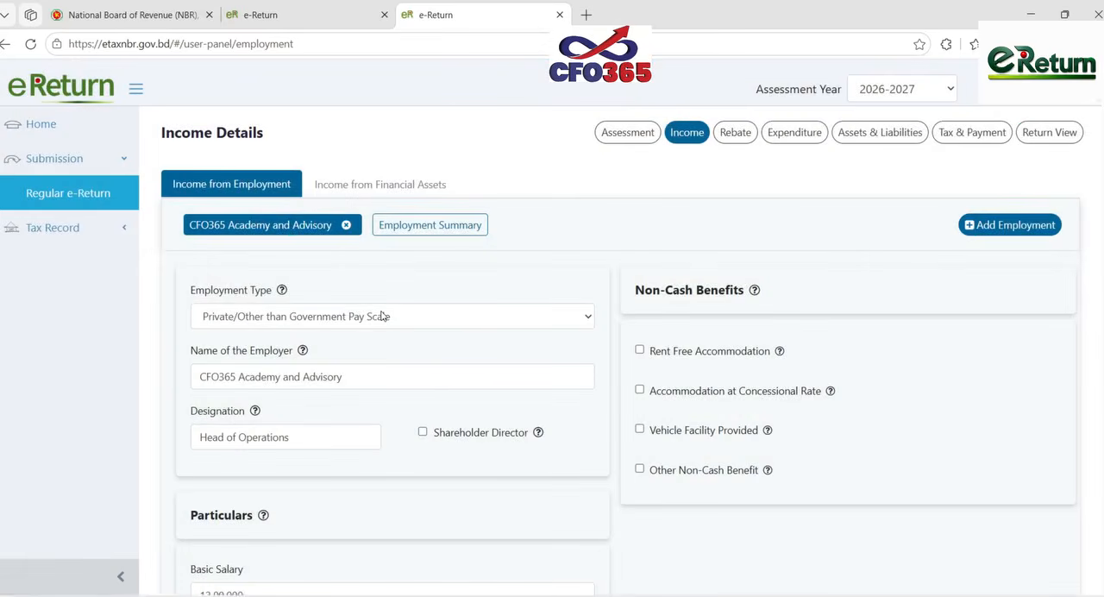
- Review the employment type options, employer details and salary particulars under Income from Employment
left_click(389, 319)
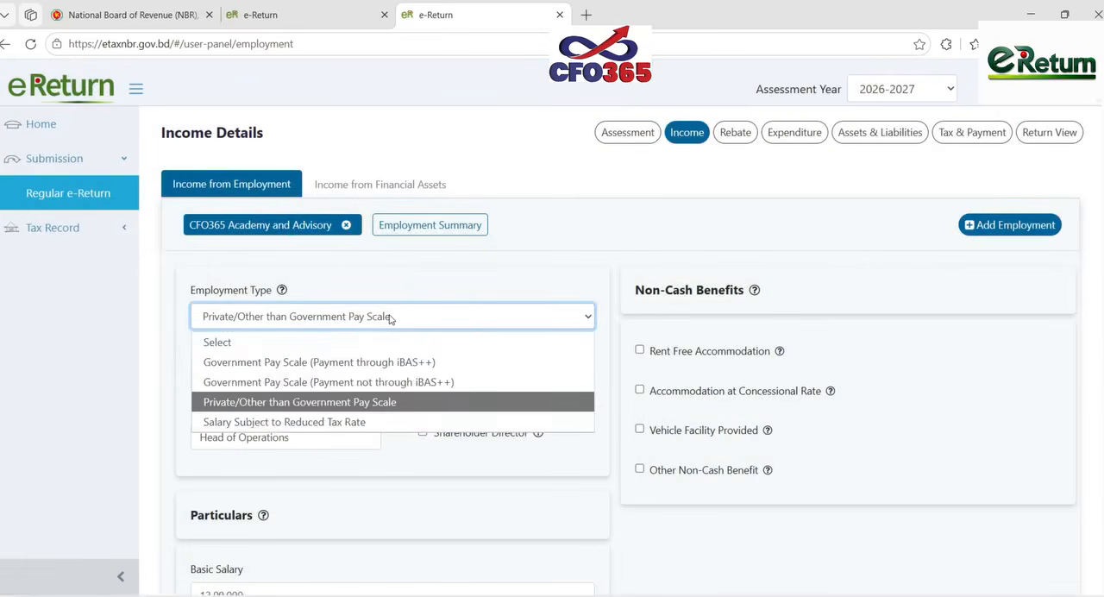
left_click(390, 319)
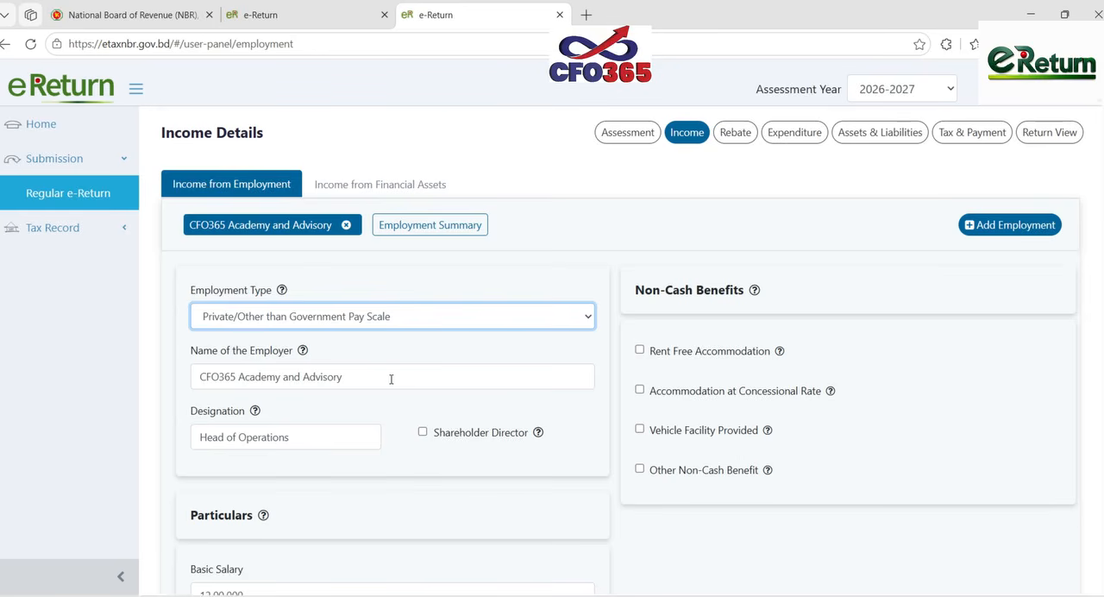
scroll(391, 379, "down", 2)
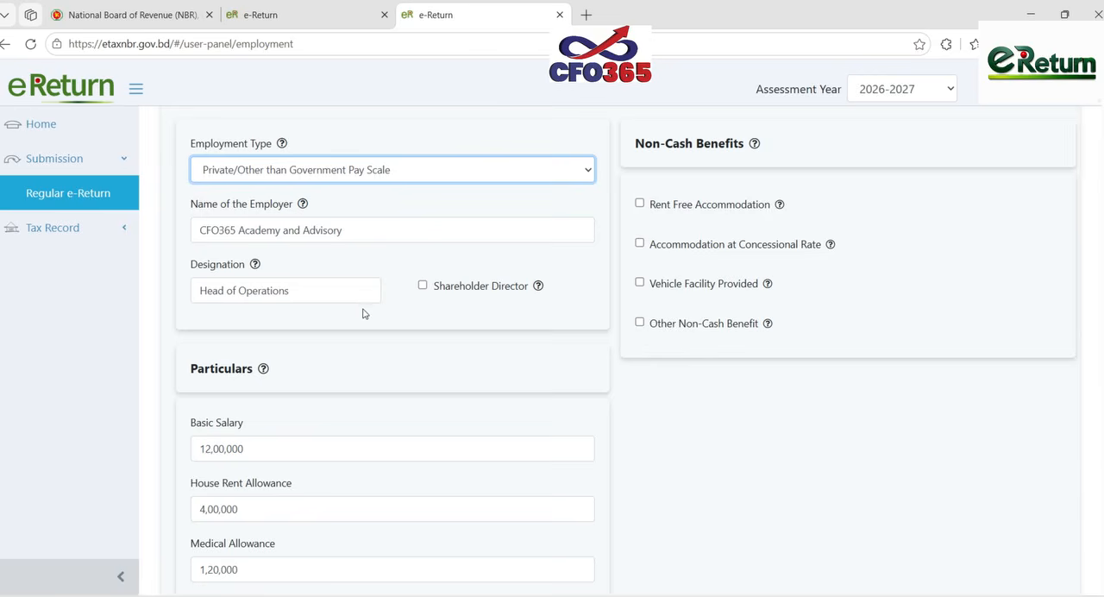
scroll(363, 314, "down", 2)
scroll(352, 326, "down", 3)
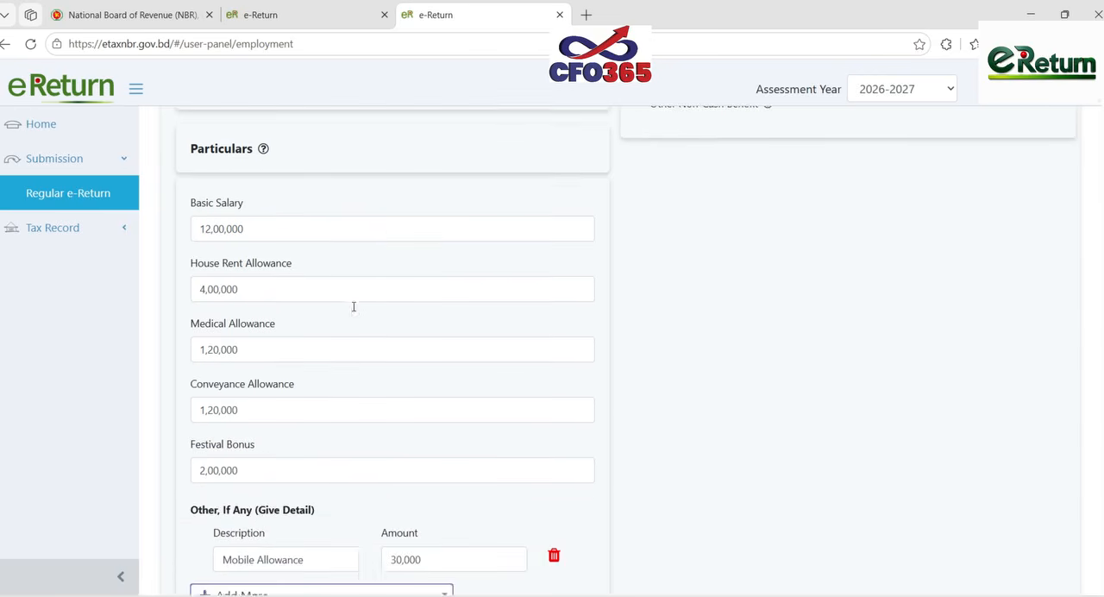
scroll(498, 373, "up", 1)
scroll(499, 372, "up", 5)
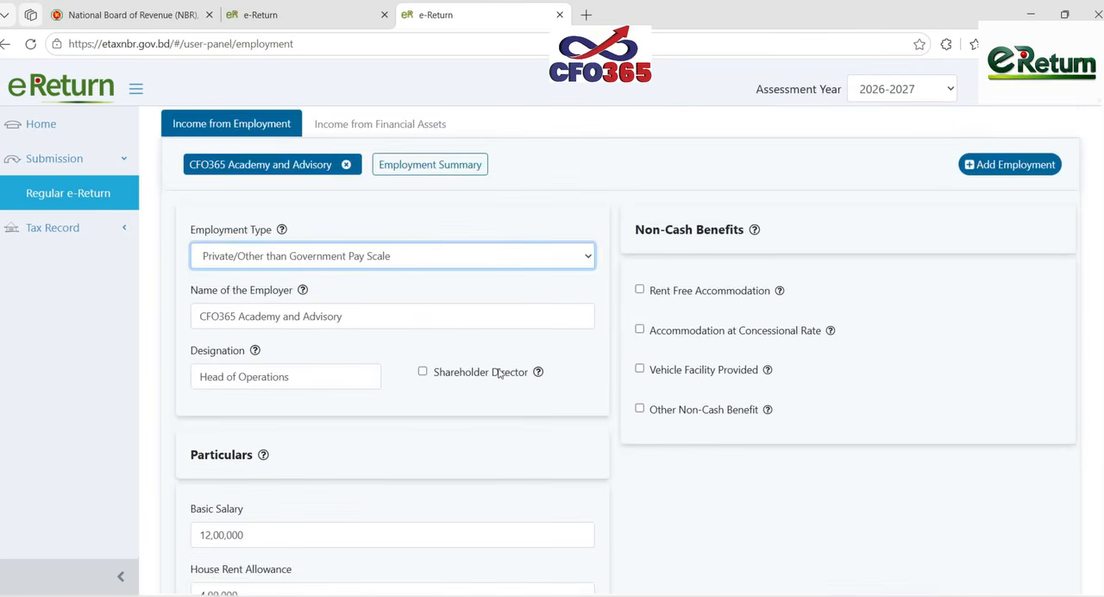
- Open the Employment Summary and review the total, tax exempted and taxable salary amounts
left_click(438, 166)
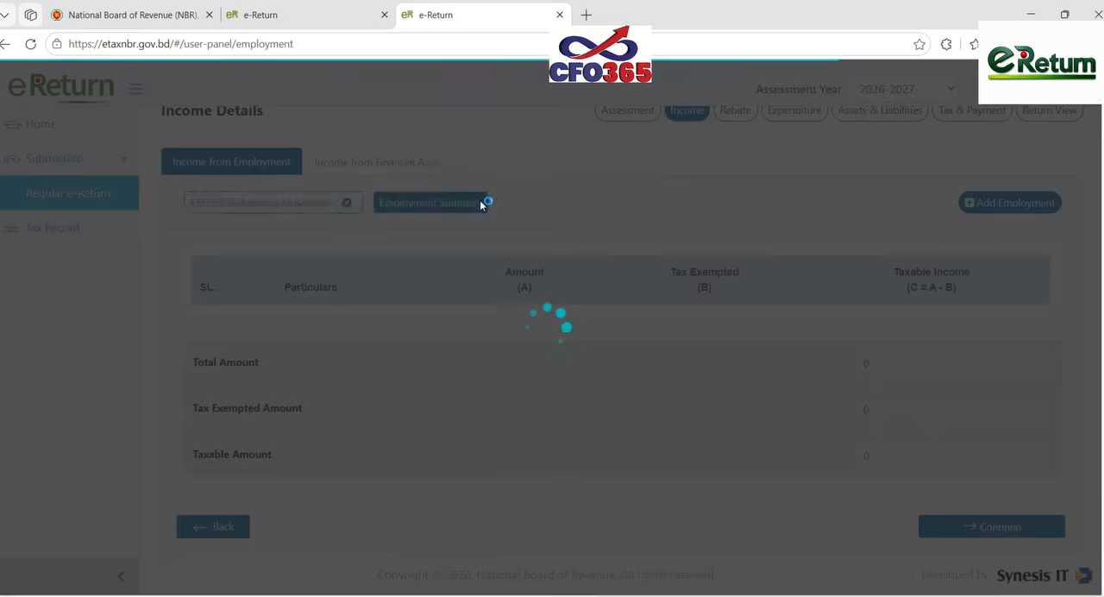
scroll(637, 337, "down", 4)
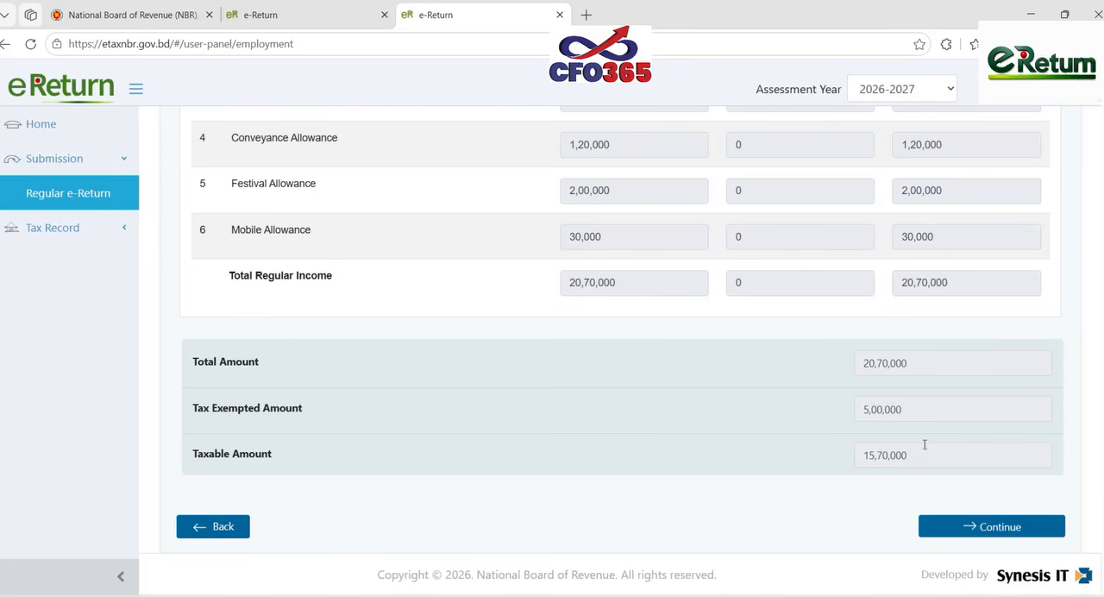
scroll(918, 441, "up", 5)
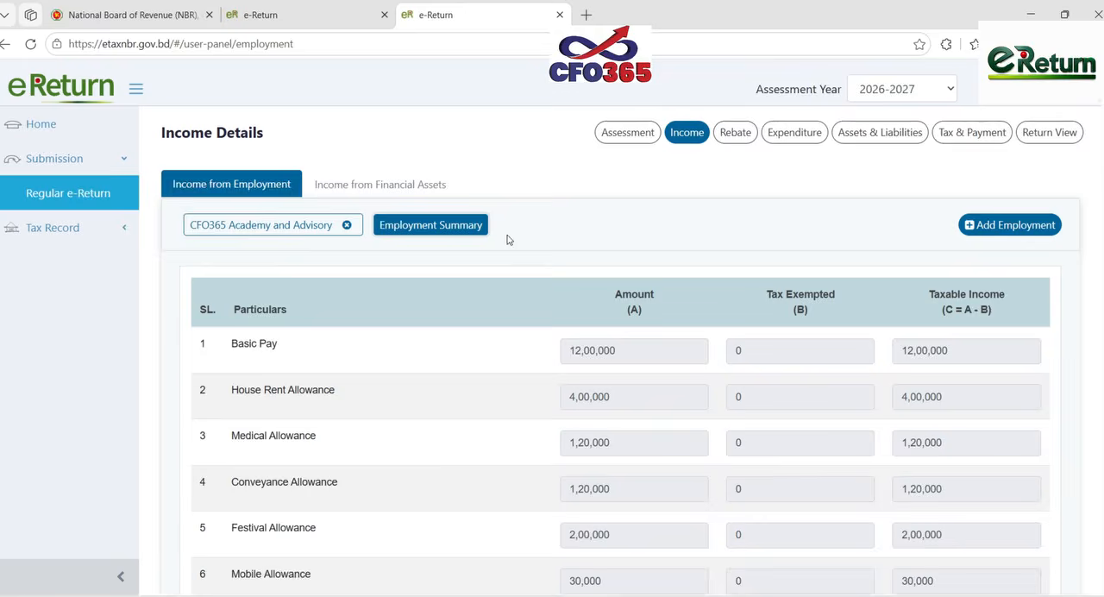
- Compare the bank interest, TDS and year-end balance under Income from Financial Assets with the cash at bank on the Excel DATA_INPUT sheet
left_click(402, 184)
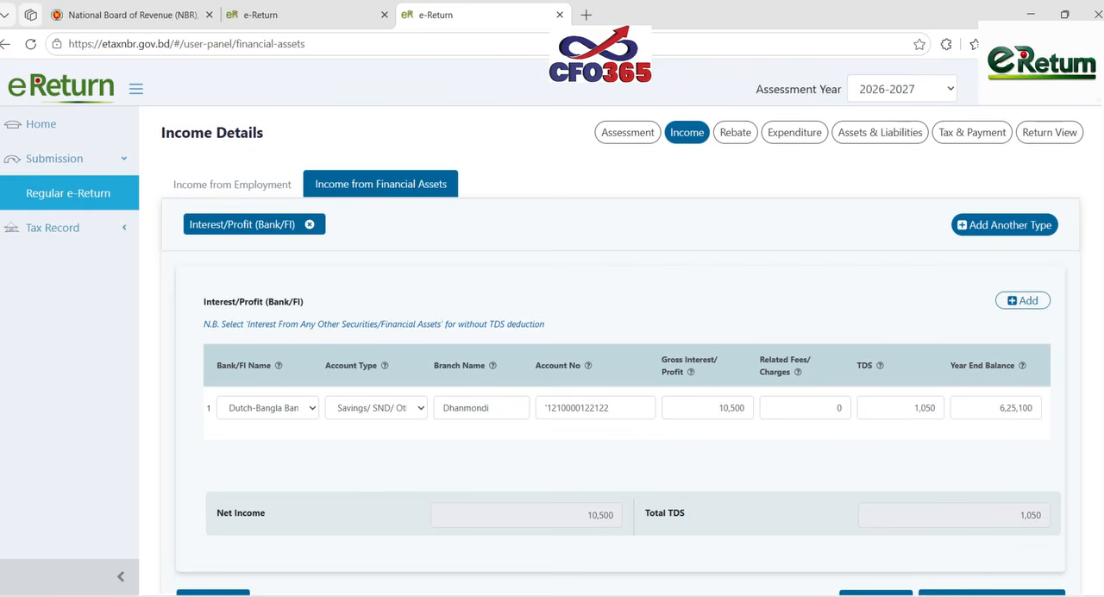
left_click(733, 543)
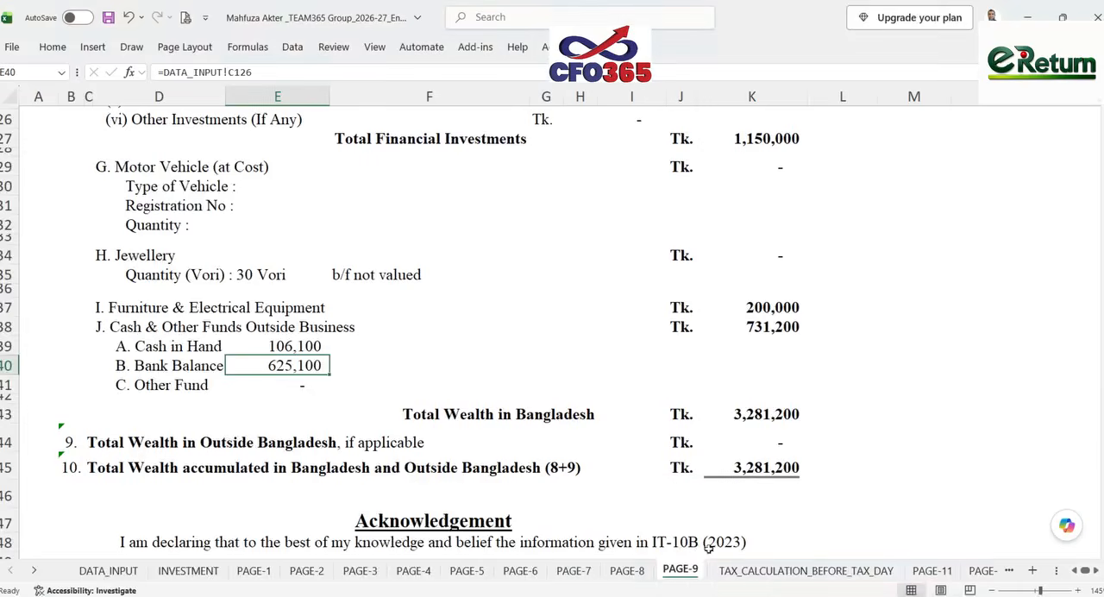
left_click(107, 570)
scroll(276, 479, "down", 9)
scroll(275, 479, "up", 12)
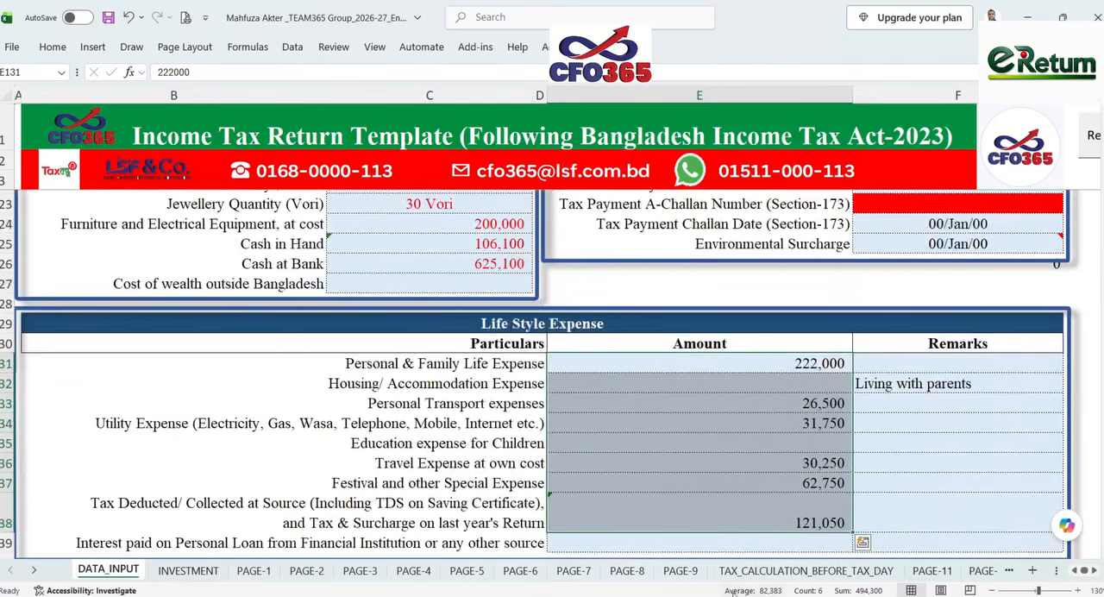
key("alt+Tab")
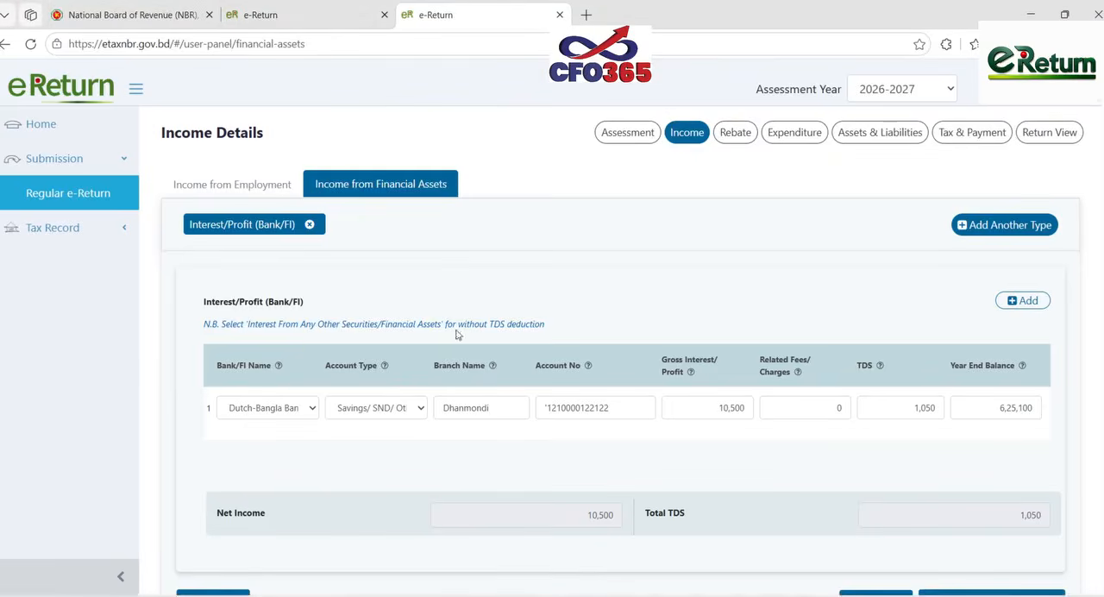
- Review the DPS and Sanchayapatra investments and the actual and allowable investment totals in the Rebate section
left_click(732, 133)
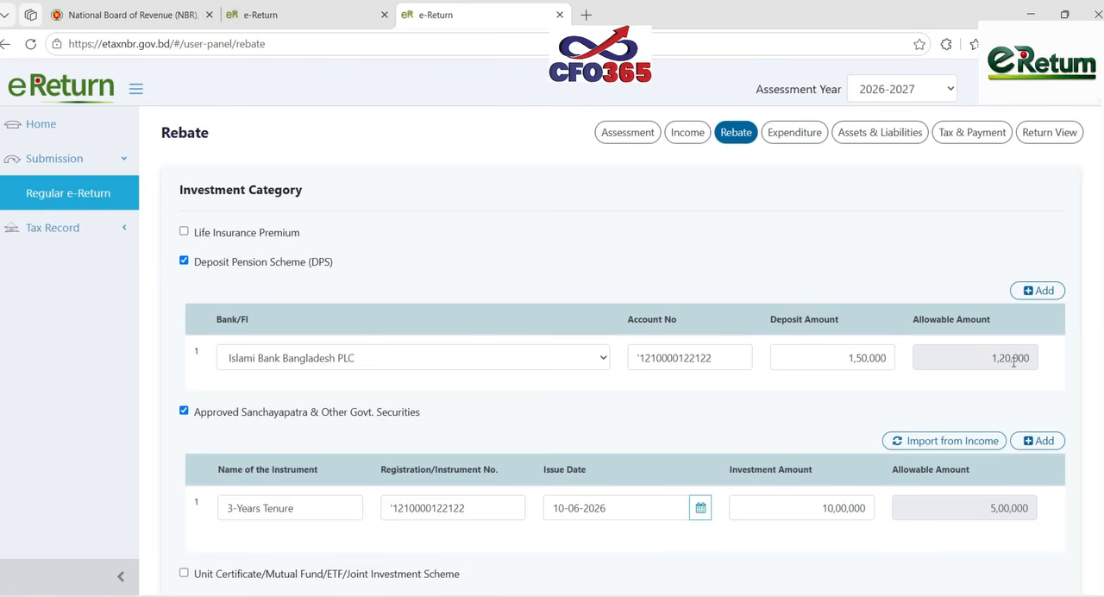
scroll(1000, 373, "down", 1)
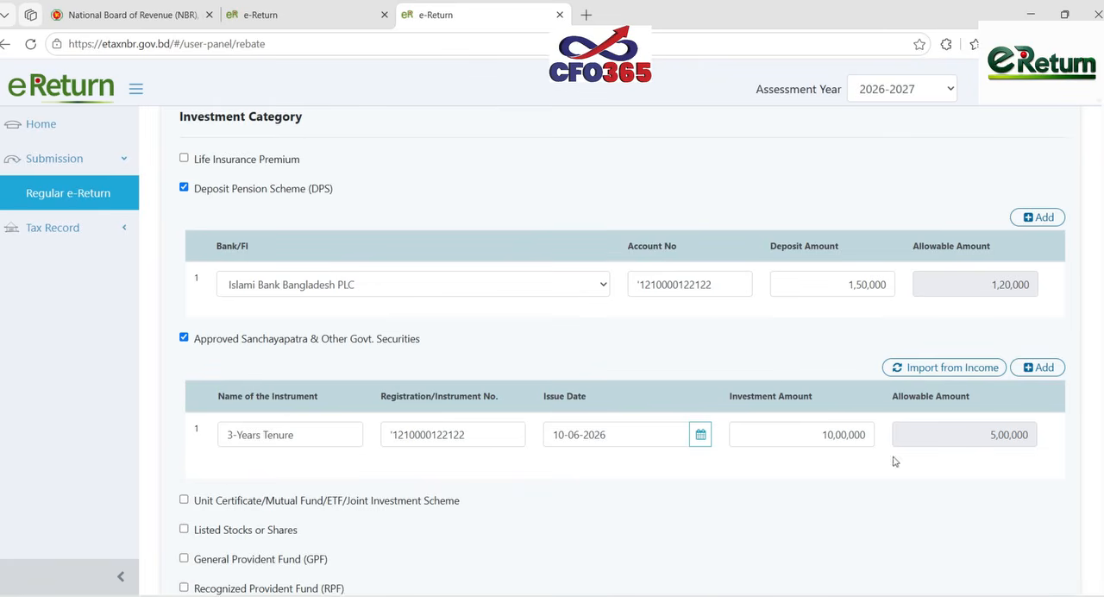
scroll(957, 434, "down", 1)
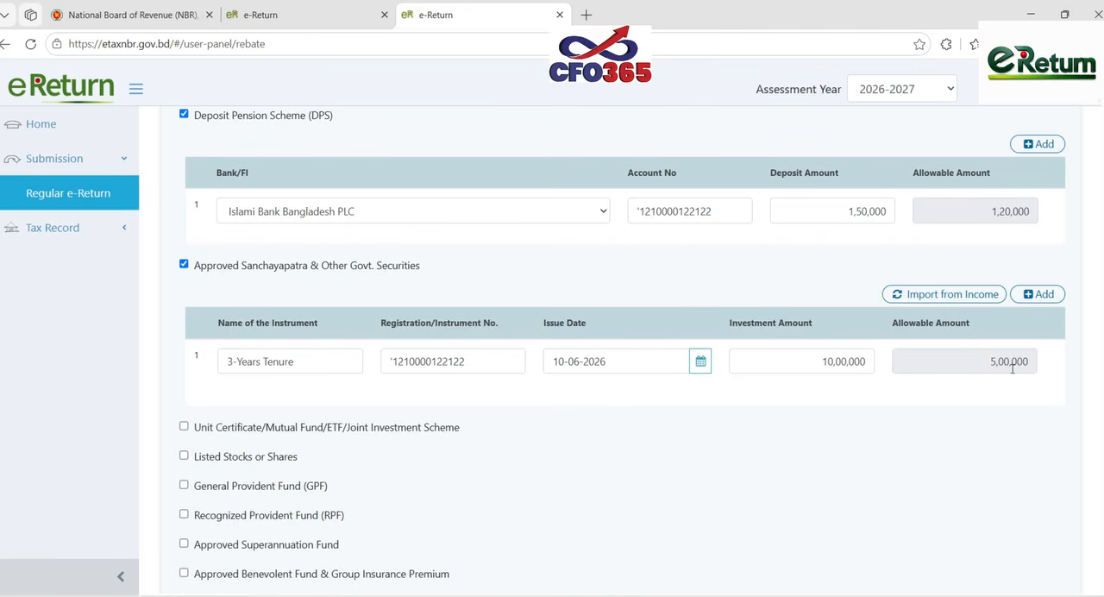
scroll(774, 411, "down", 3)
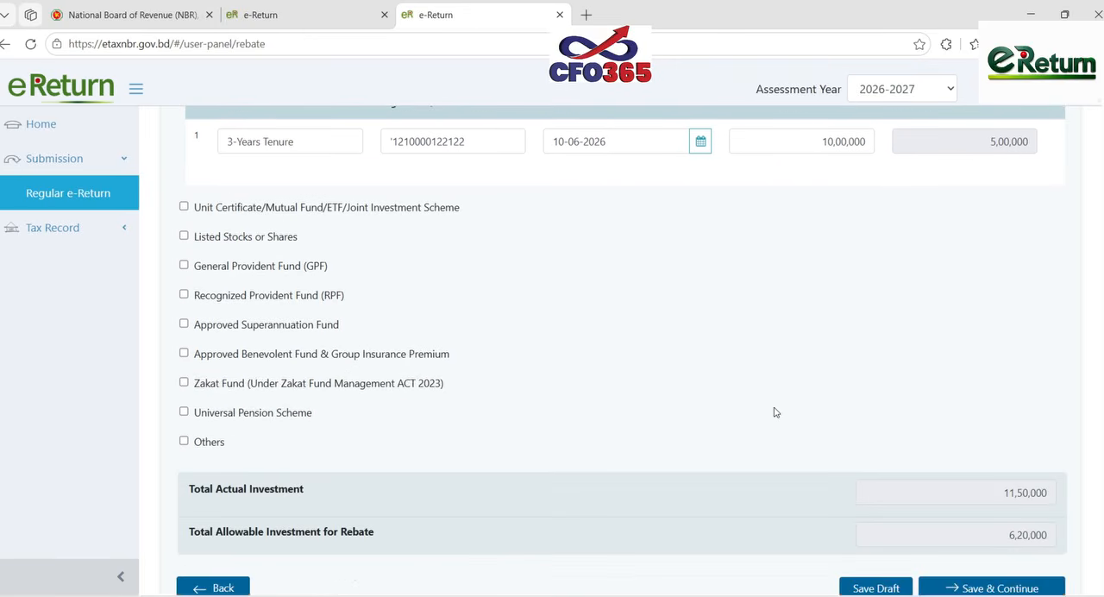
scroll(773, 414, "up", 2)
scroll(773, 413, "up", 3)
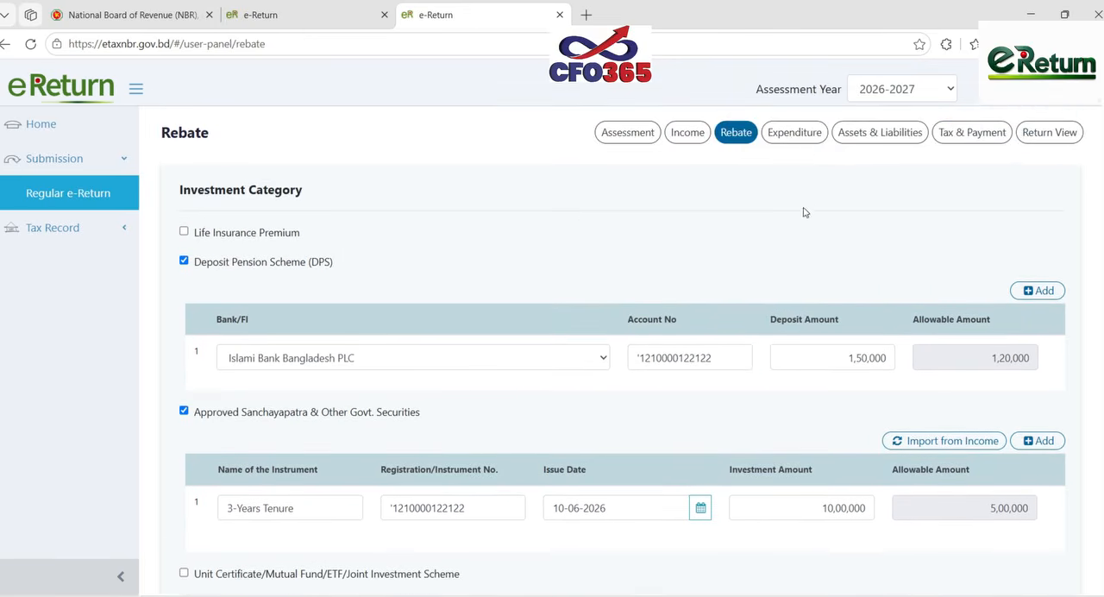
- Compare the e-Return Expenditure amounts with the Life Style Expense figures and total on the Excel DATA_INPUT sheet
left_click(802, 136)
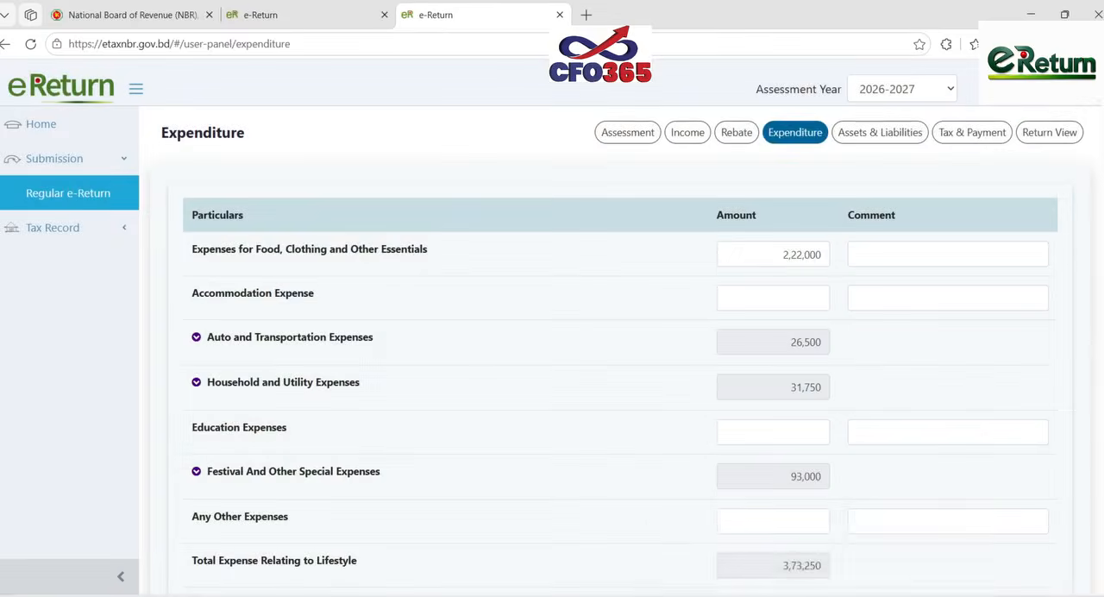
left_click(806, 595)
left_click(724, 534)
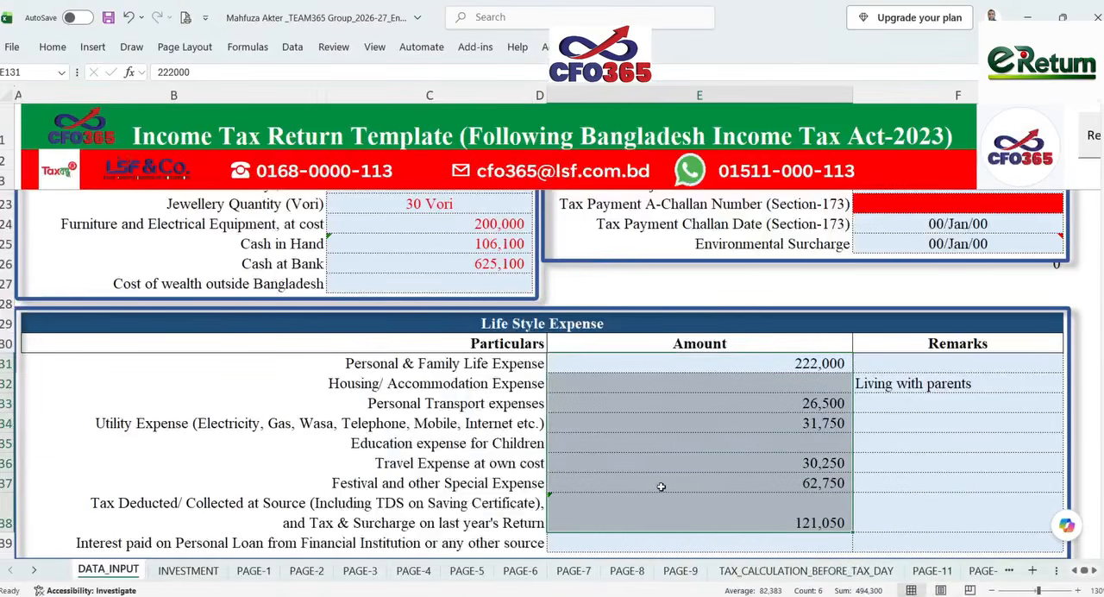
scroll(661, 486, "down", 1)
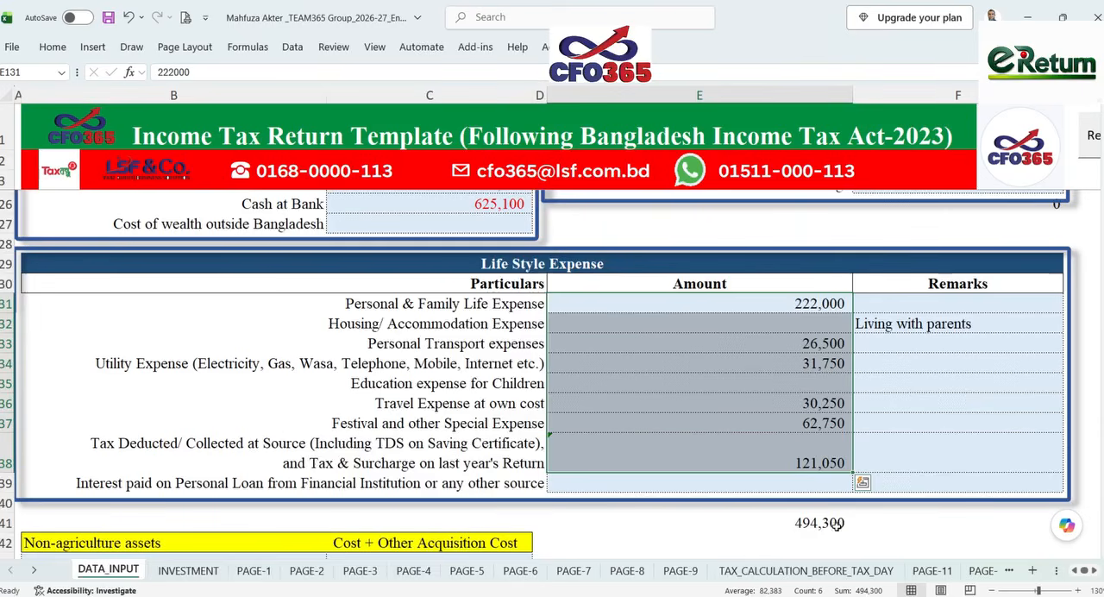
left_click(766, 594)
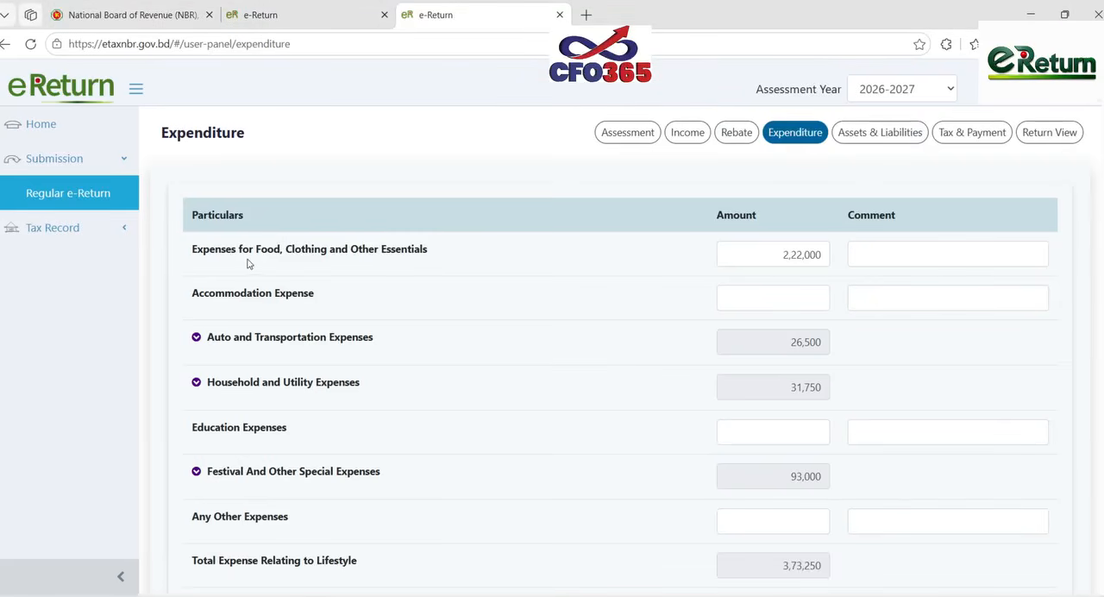
- Expand the transportation, festival and special, and tax payment expenses, and review their breakdowns and the total amount of expense and tax
left_click(354, 345)
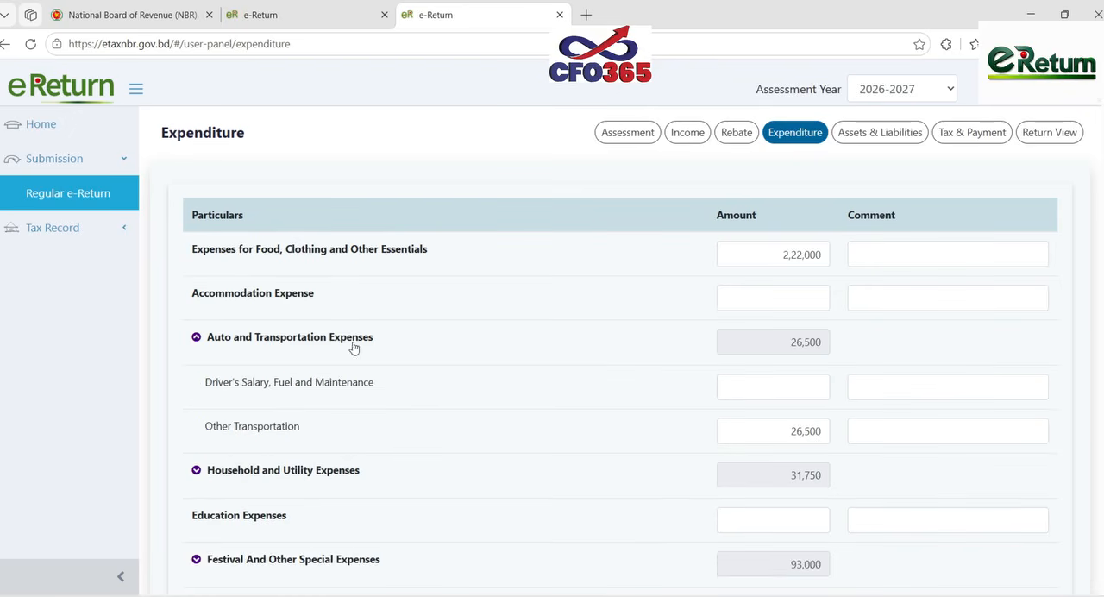
scroll(569, 387, "down", 1)
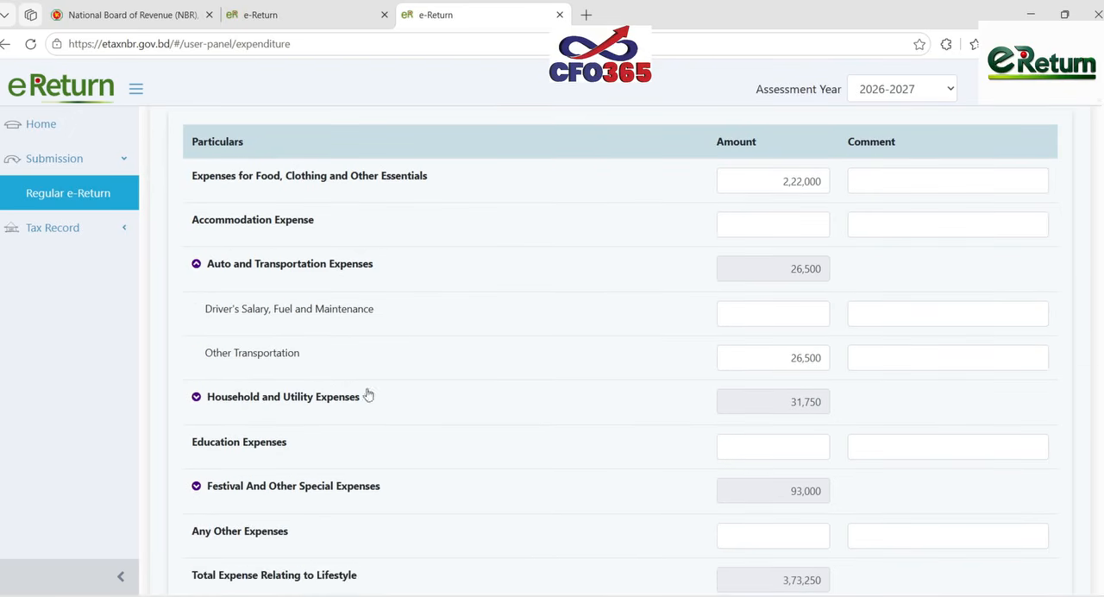
scroll(599, 357, "down", 1)
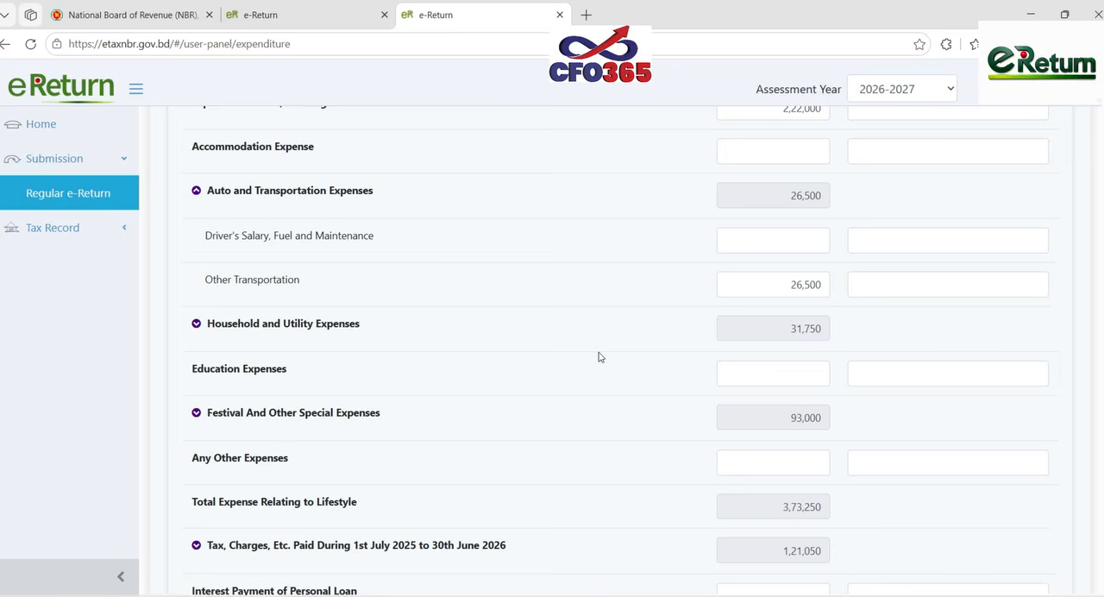
left_click(313, 414)
scroll(463, 389, "down", 2)
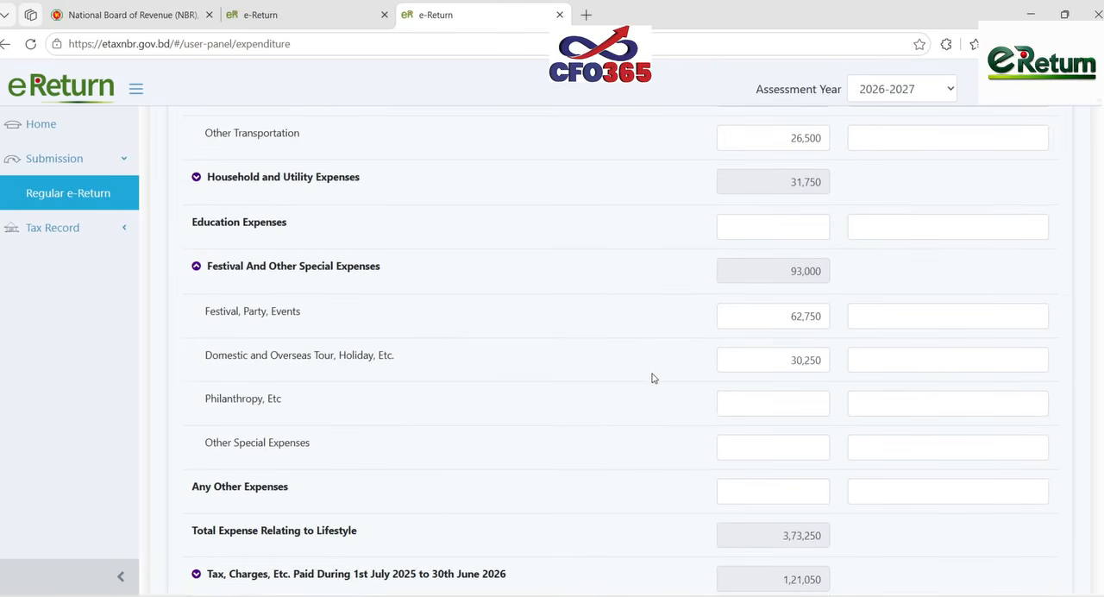
scroll(653, 380, "down", 2)
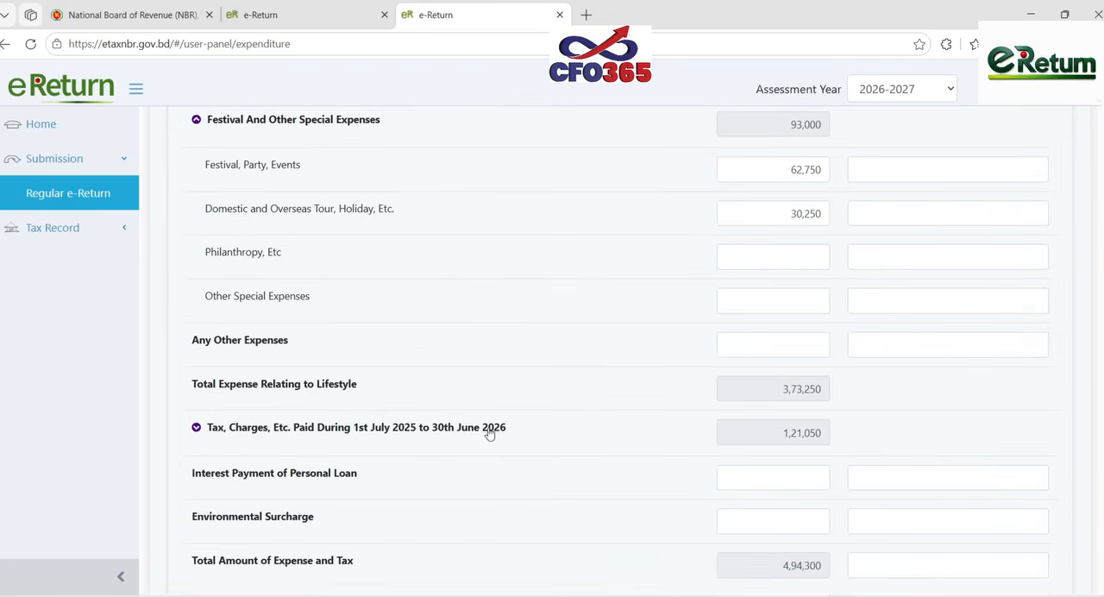
left_click(489, 431)
scroll(698, 394, "down", 2)
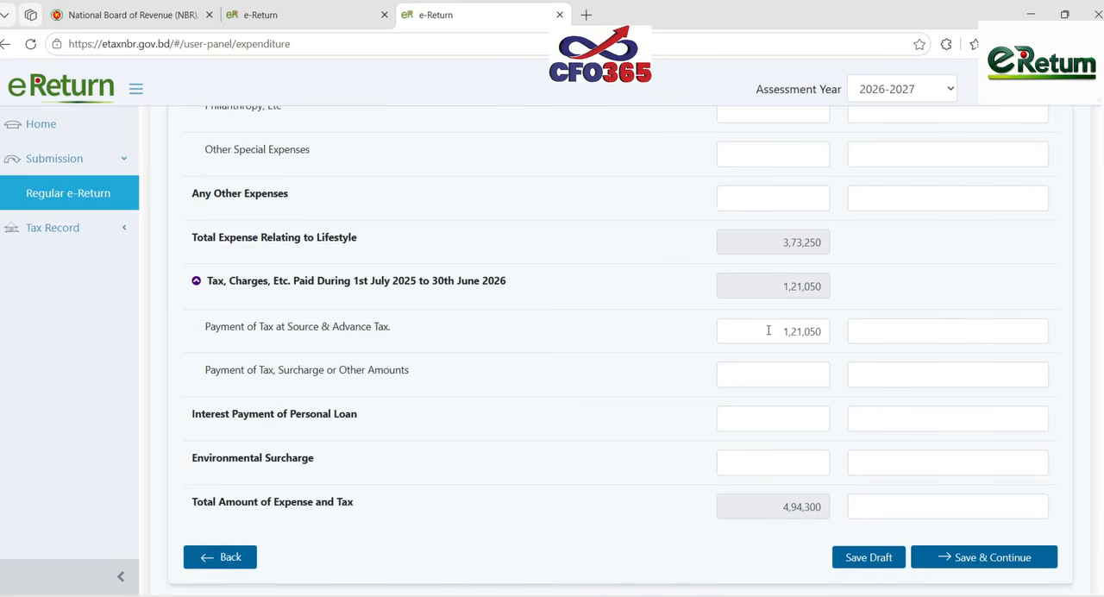
scroll(833, 534, "up", 7)
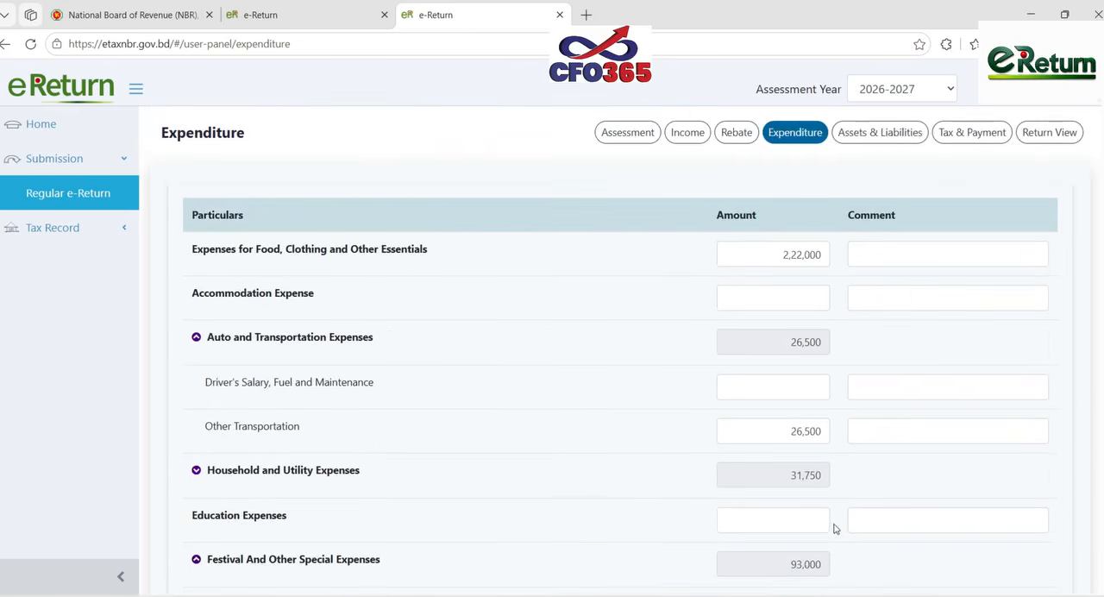
- Open Assets & Liabilities and review the non-agricultural property, Sanchayapatra and DPS entries with their subtotals
left_click(914, 136)
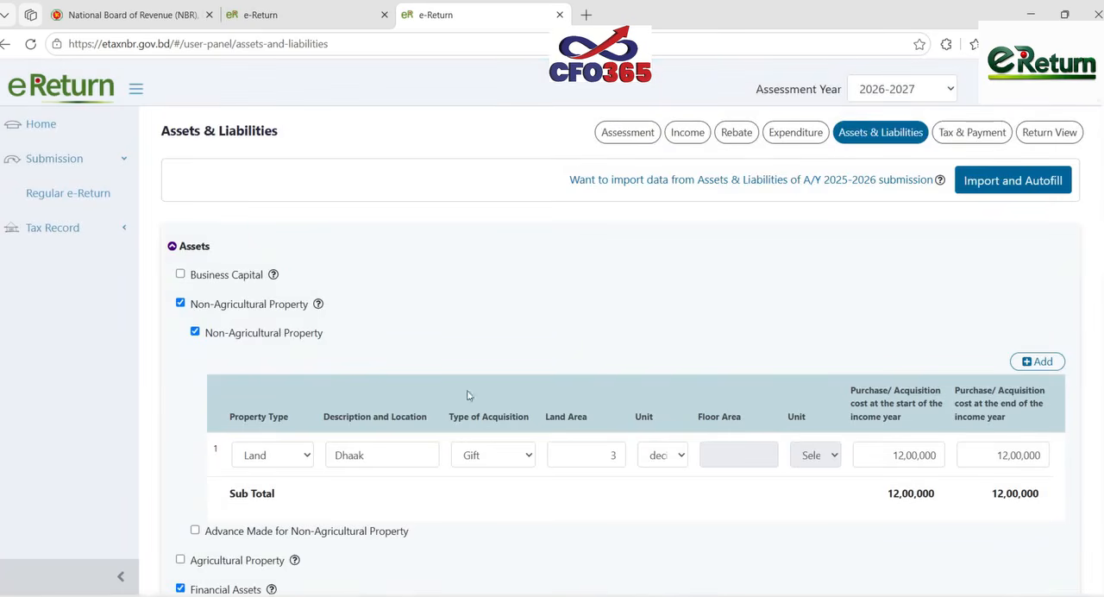
scroll(599, 387, "down", 1)
scroll(599, 387, "down", 1)
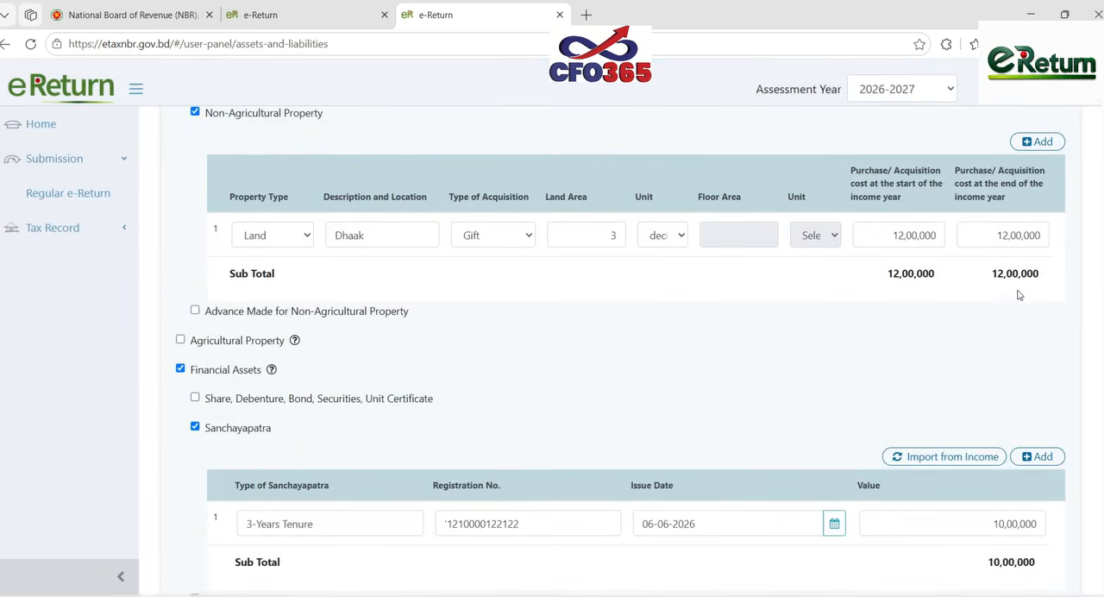
scroll(497, 394, "down", 2)
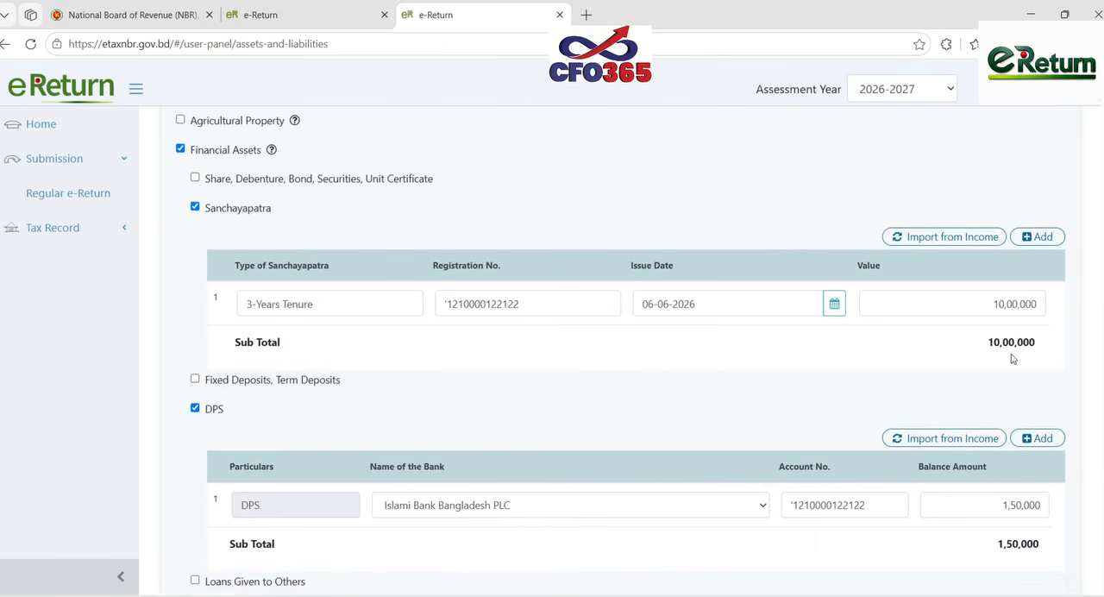
scroll(514, 483, "down", 1)
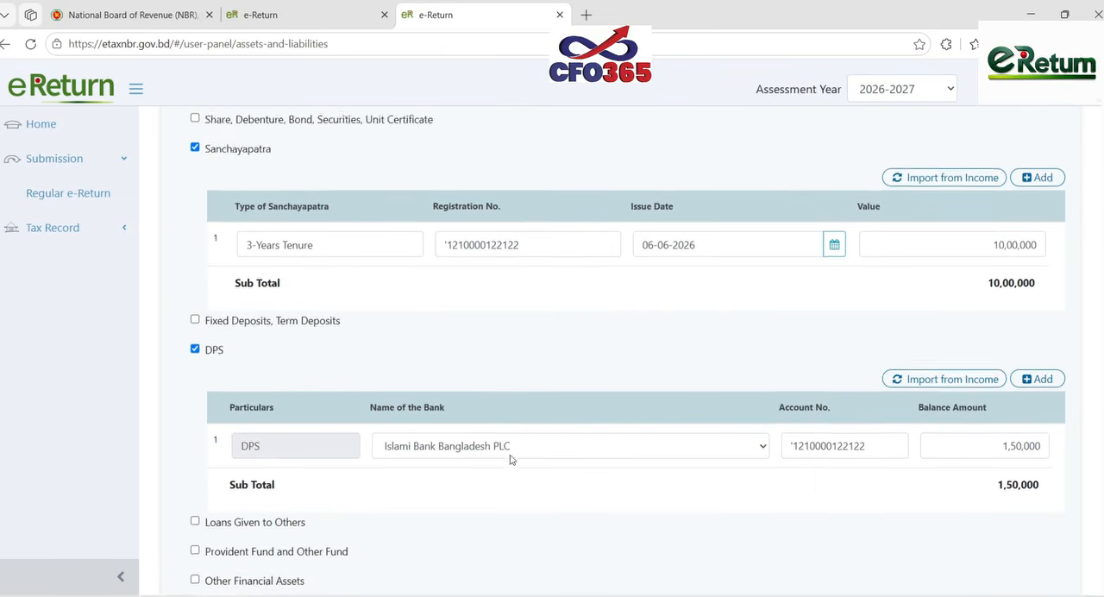
- Review the gold, furniture, bank balance and cash in hand entries listed under Assets
scroll(986, 413, "down", 3)
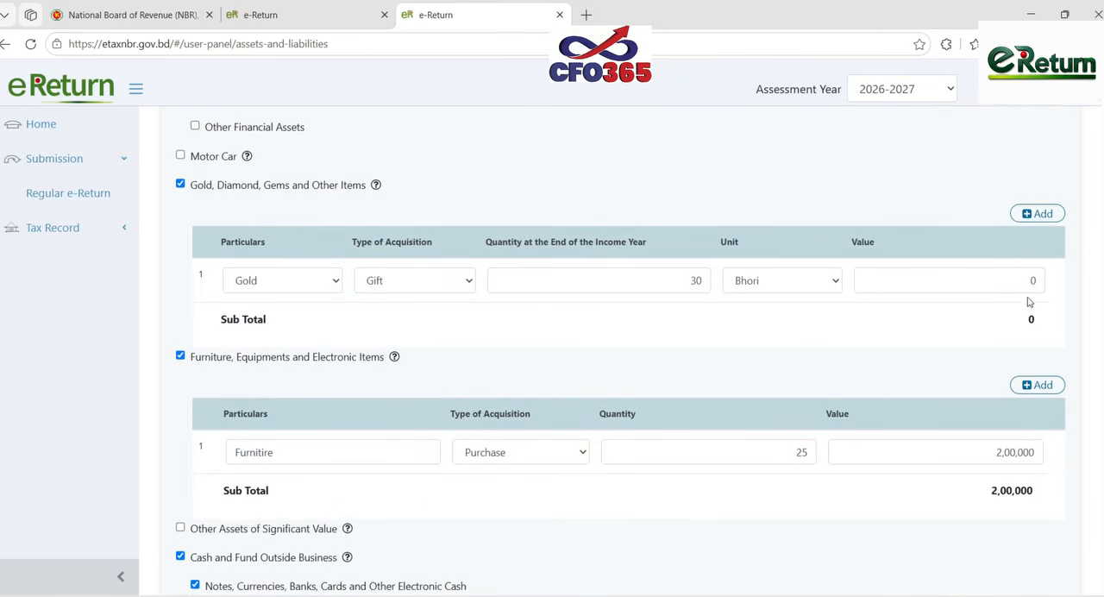
scroll(677, 407, "down", 1)
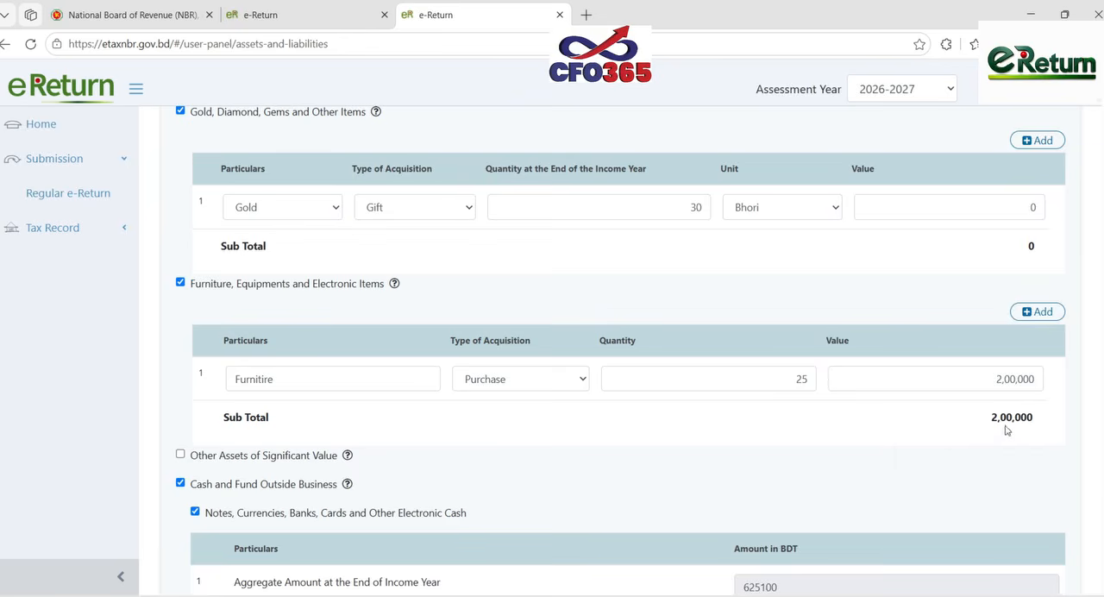
scroll(893, 433, "down", 1)
scroll(893, 433, "down", 2)
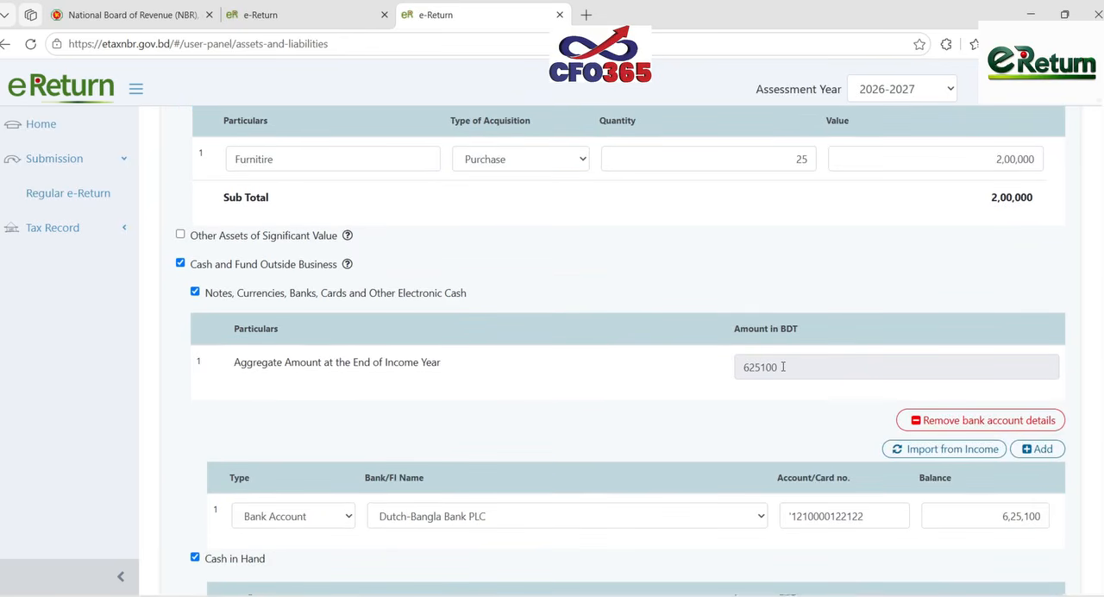
scroll(986, 503, "down", 3)
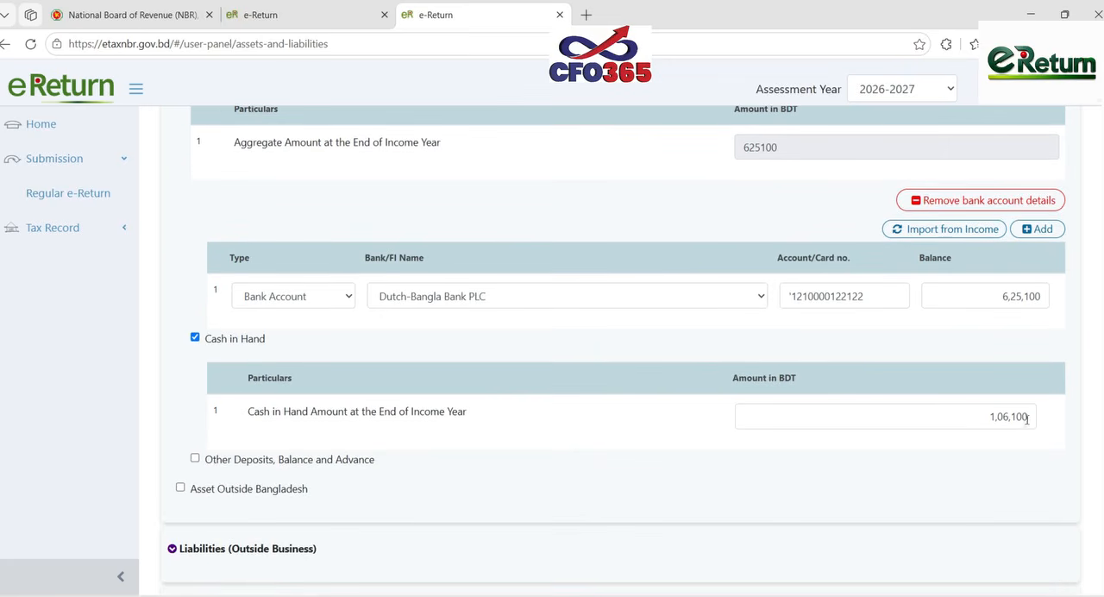
- Compare the Annual Living Expense under Other Outflow with the Life Style Expense total on the Excel DATA_INPUT sheet
scroll(599, 491, "down", 3)
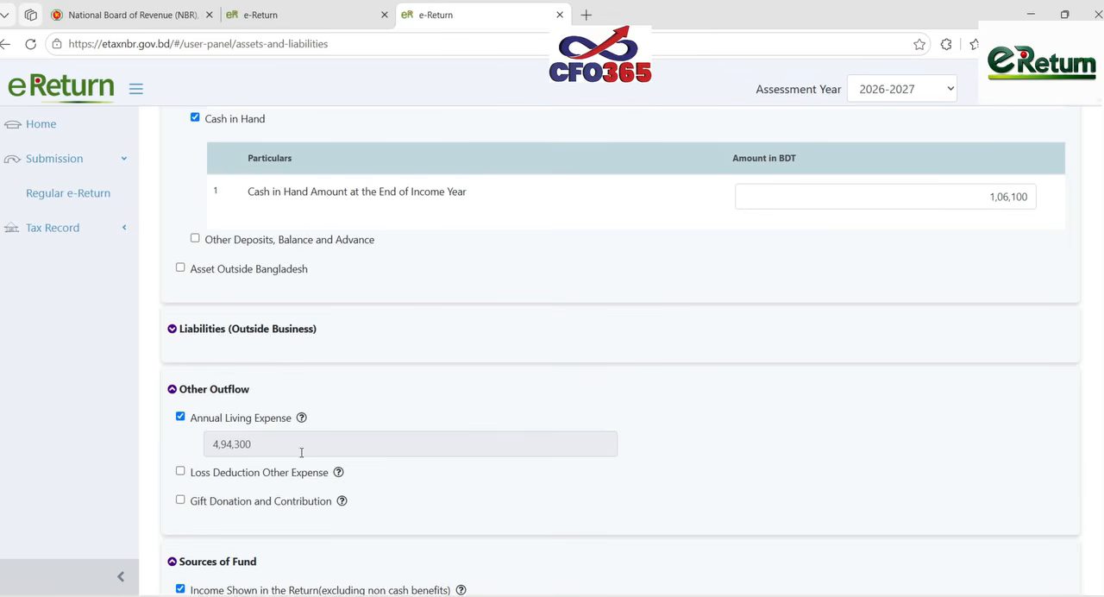
mouse_move(724, 593)
left_click(759, 535)
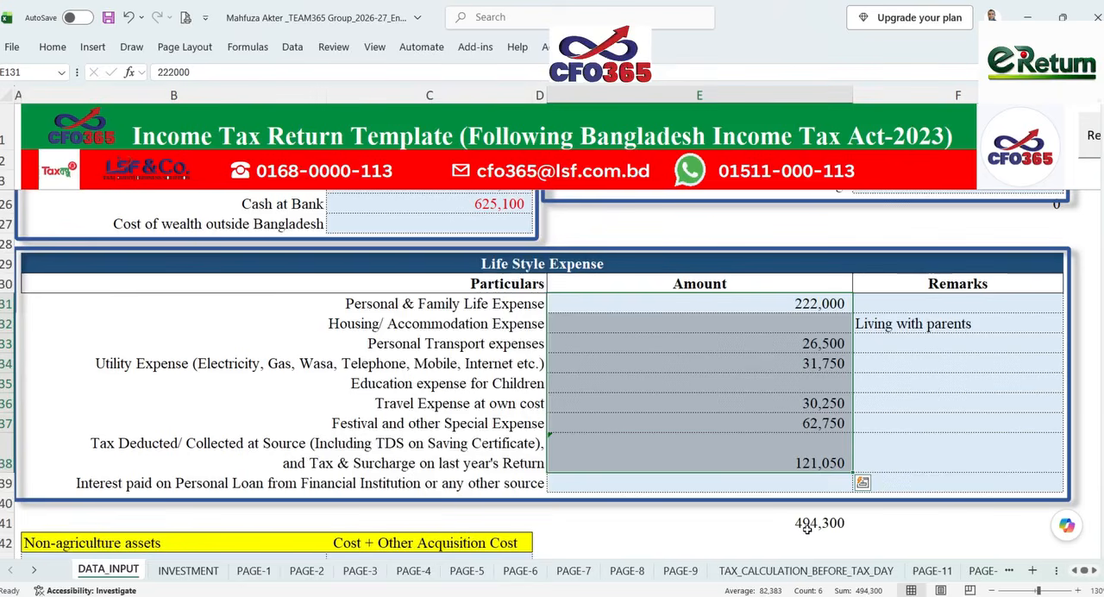
key("alt+Tab")
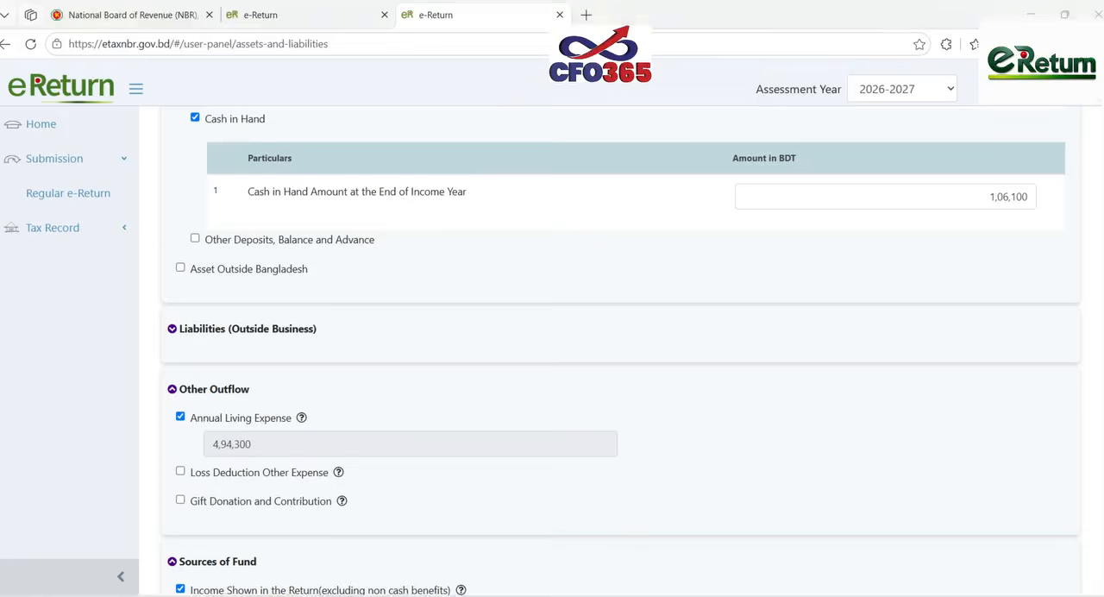
- Compare the Sources of Fund and previous year's net wealth with the source of fund figures on the Excel PAGE-8 sheet
scroll(701, 469, "down", 2)
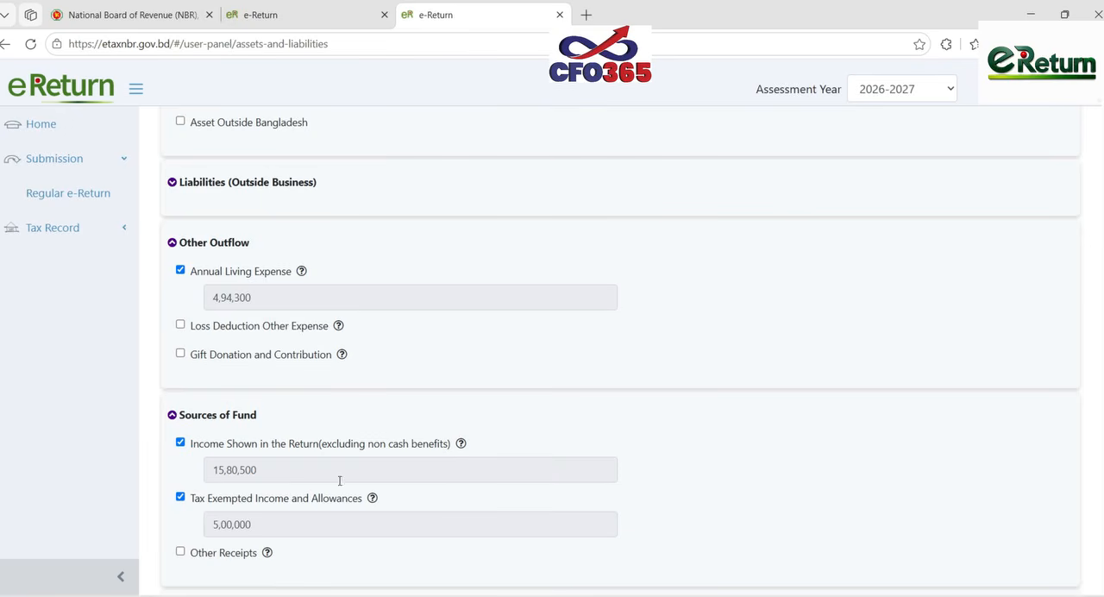
scroll(325, 491, "down", 2)
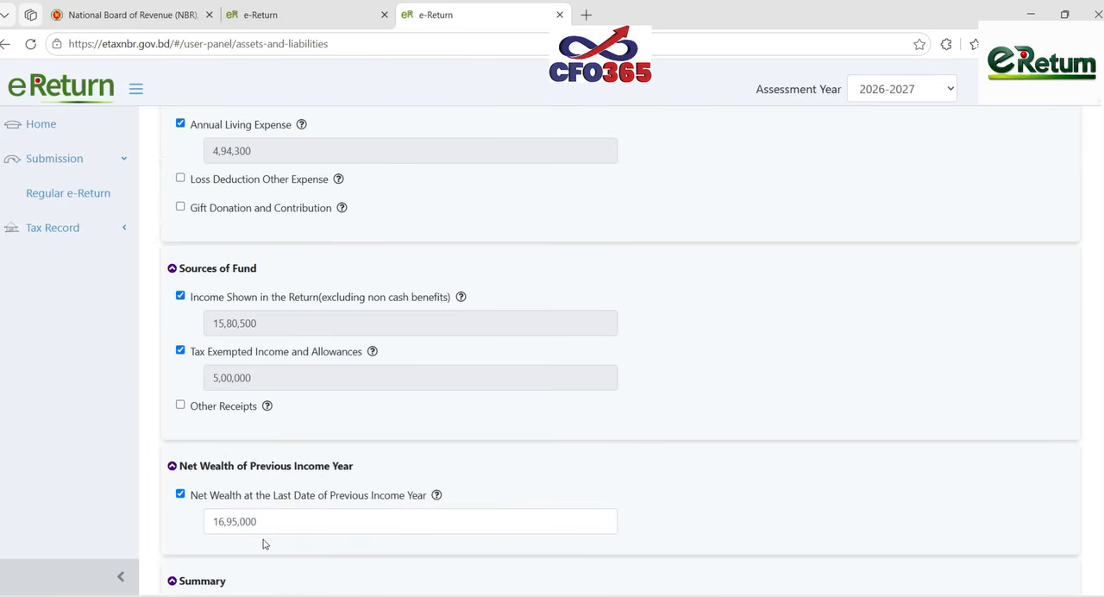
scroll(574, 412, "down", 1)
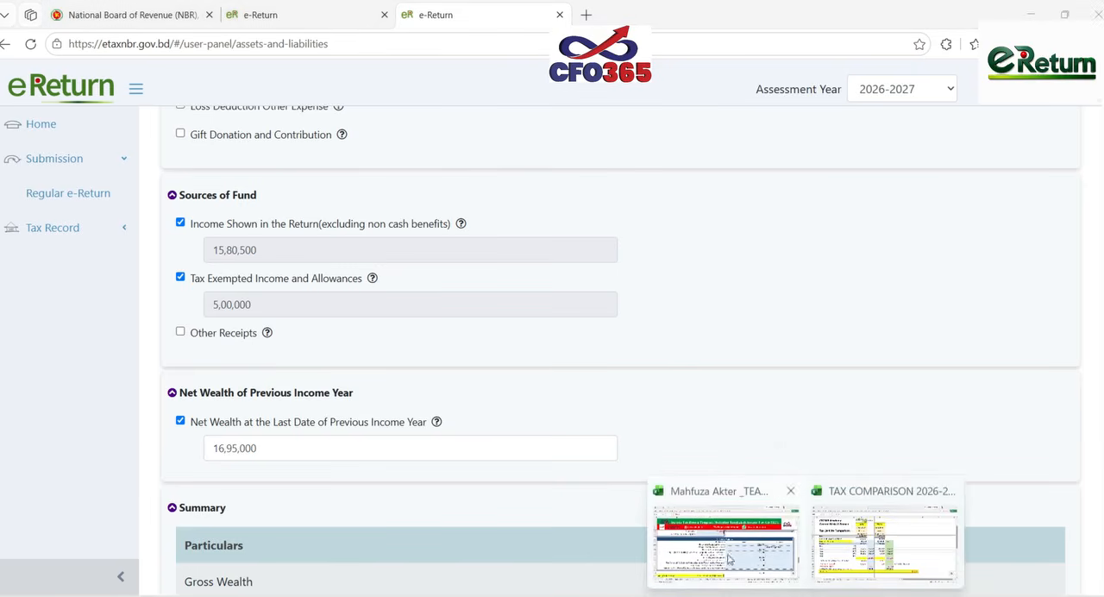
left_click(724, 517)
scroll(619, 494, "up", 5)
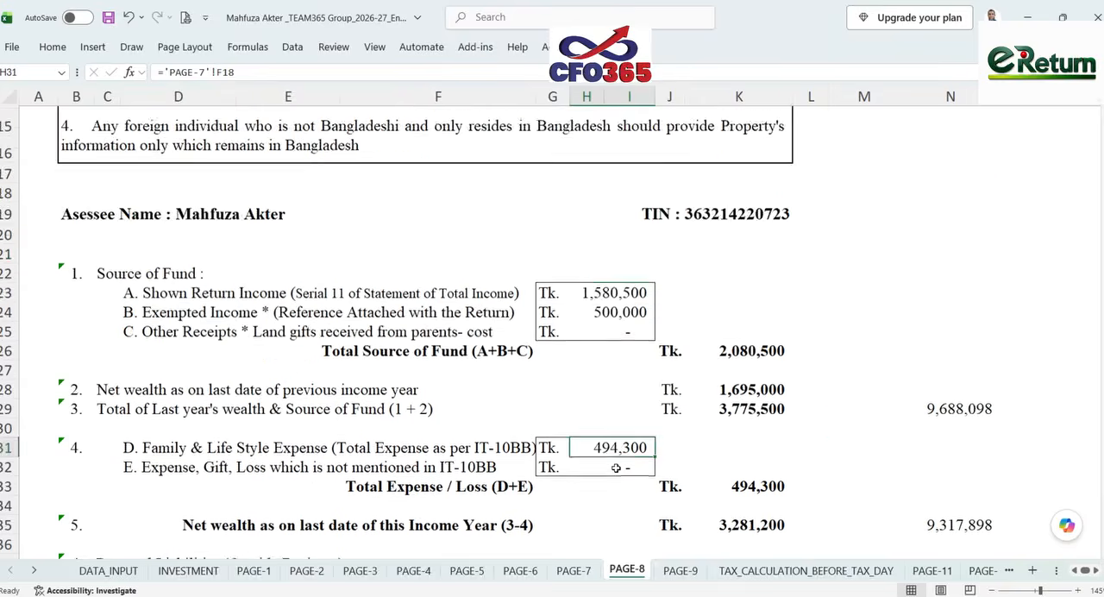
left_click_drag(614, 404, 614, 427)
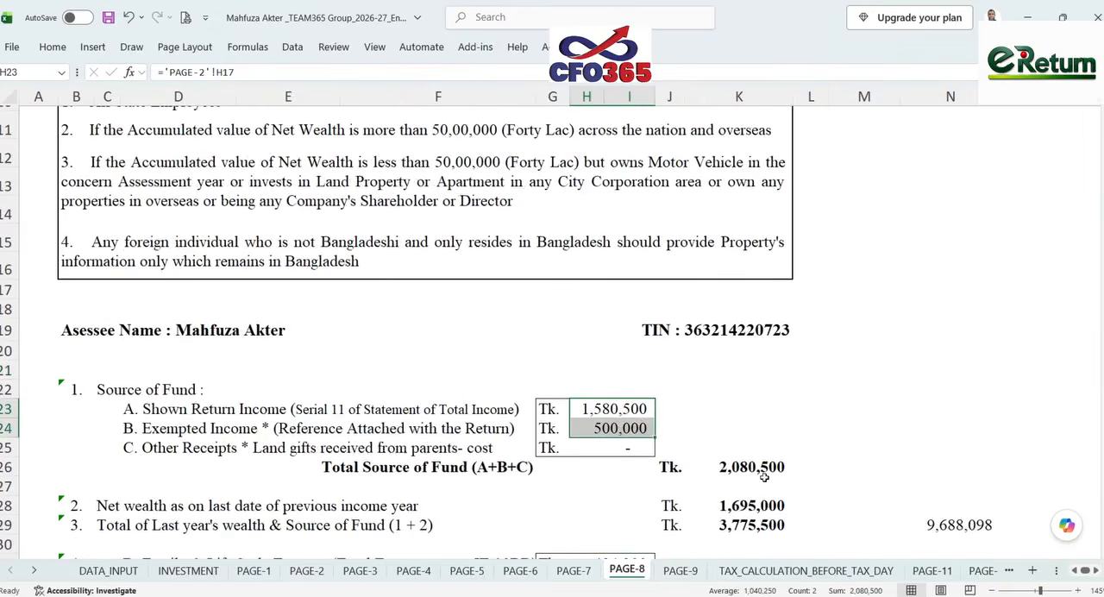
key("alt+Tab")
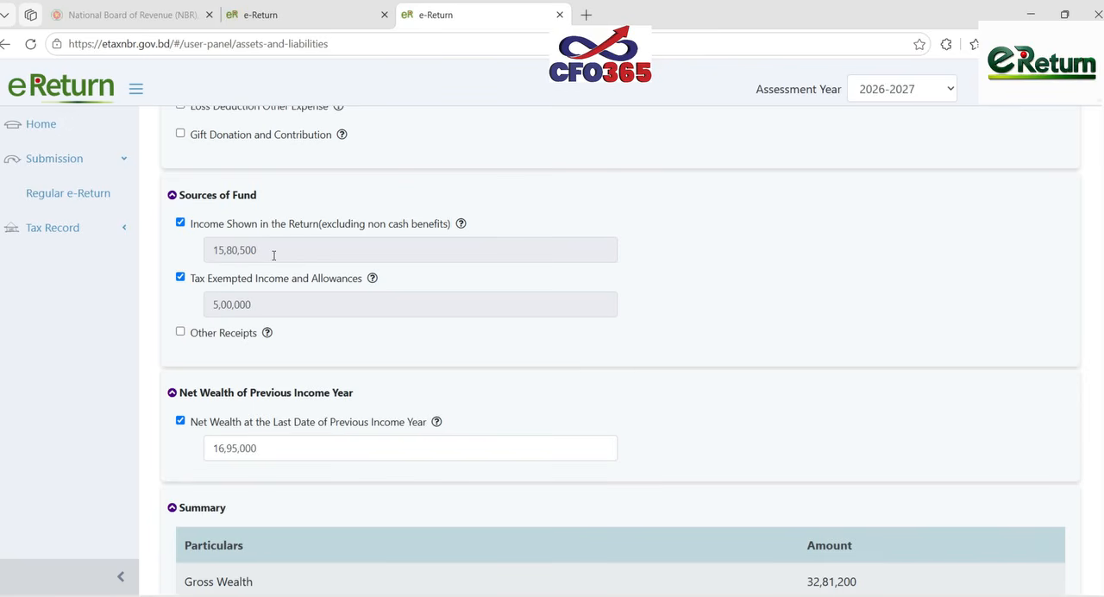
- Compare the e-Return wealth Summary with the expense, net wealth, liability and gross wealth figures on the Excel PAGE-8 sheet
scroll(611, 403, "down", 4)
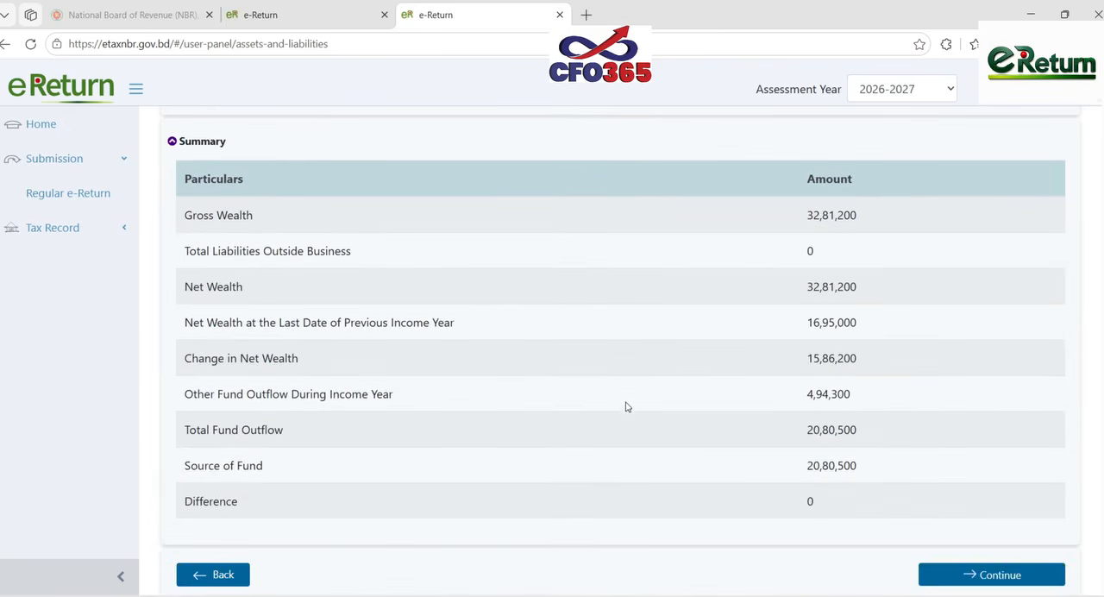
left_click(803, 593)
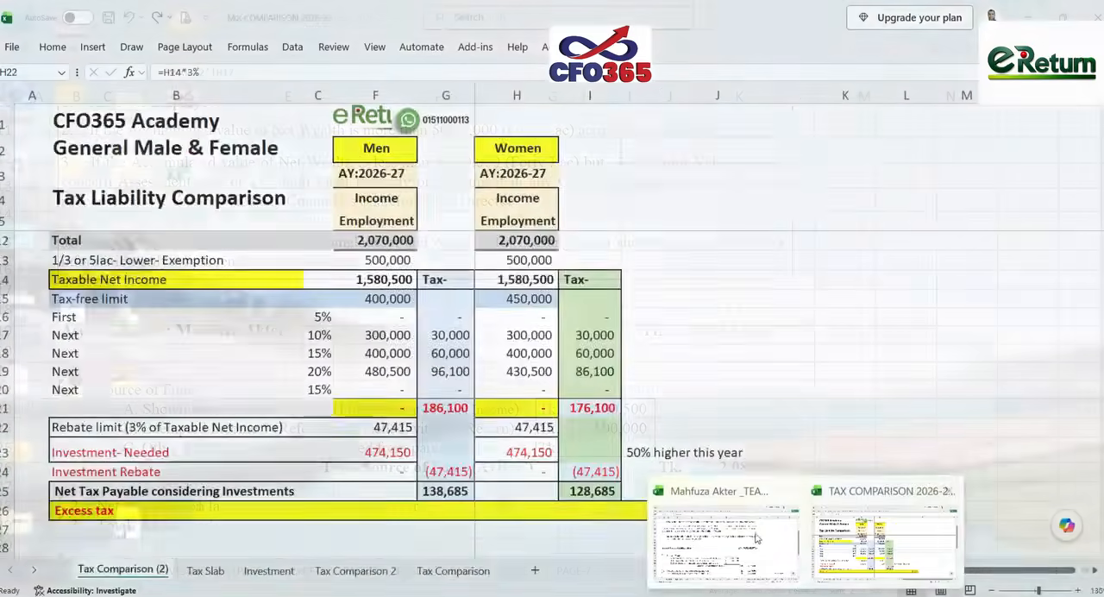
left_click(755, 538)
left_click(863, 397)
scroll(776, 491, "down", 3)
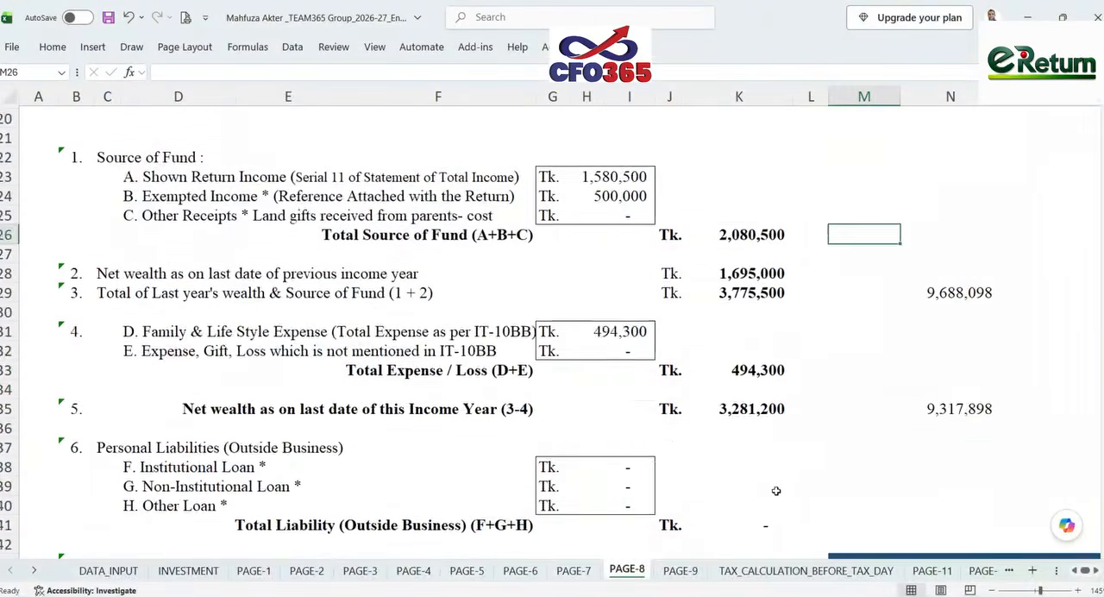
scroll(776, 491, "down", 4)
left_click(784, 593)
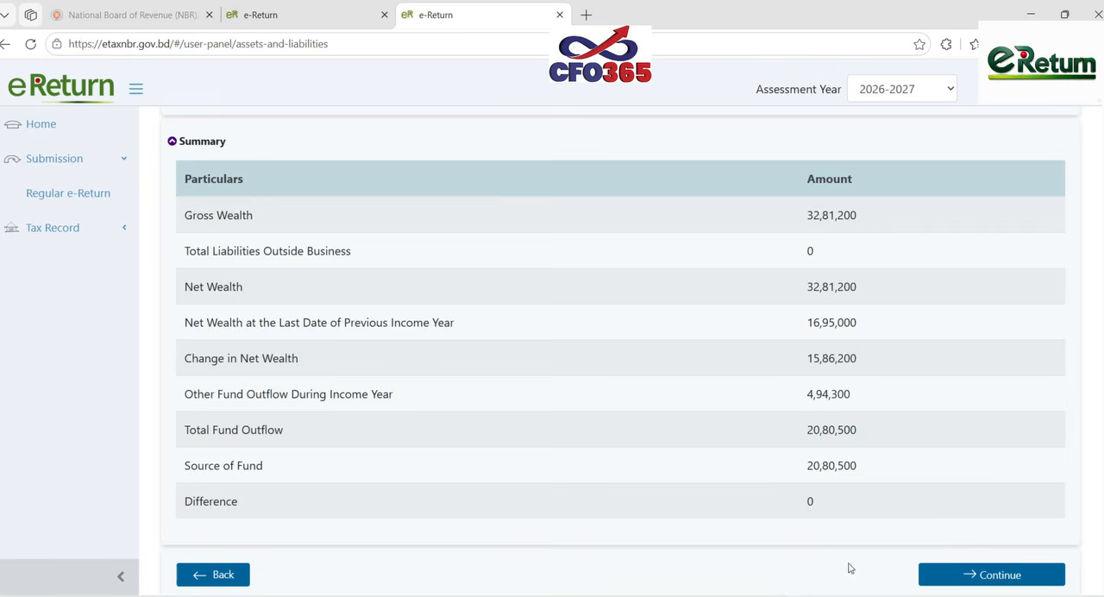
- Open Tax & Payment and review the income particulars, total and exempted income, gross tax and tax rebate
scroll(862, 465, "up", 20)
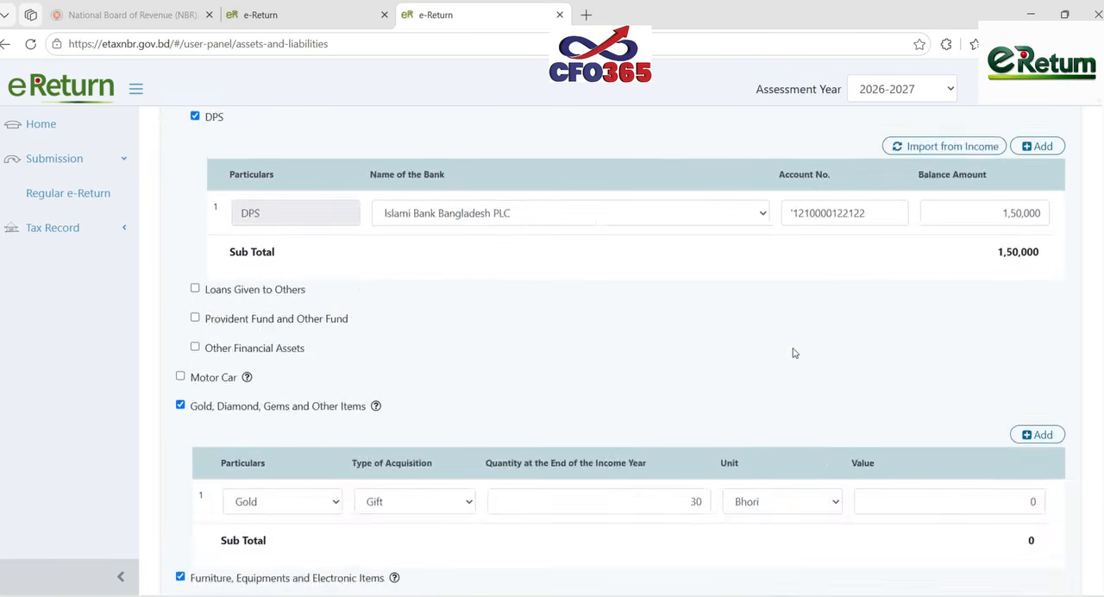
scroll(794, 353, "up", 10)
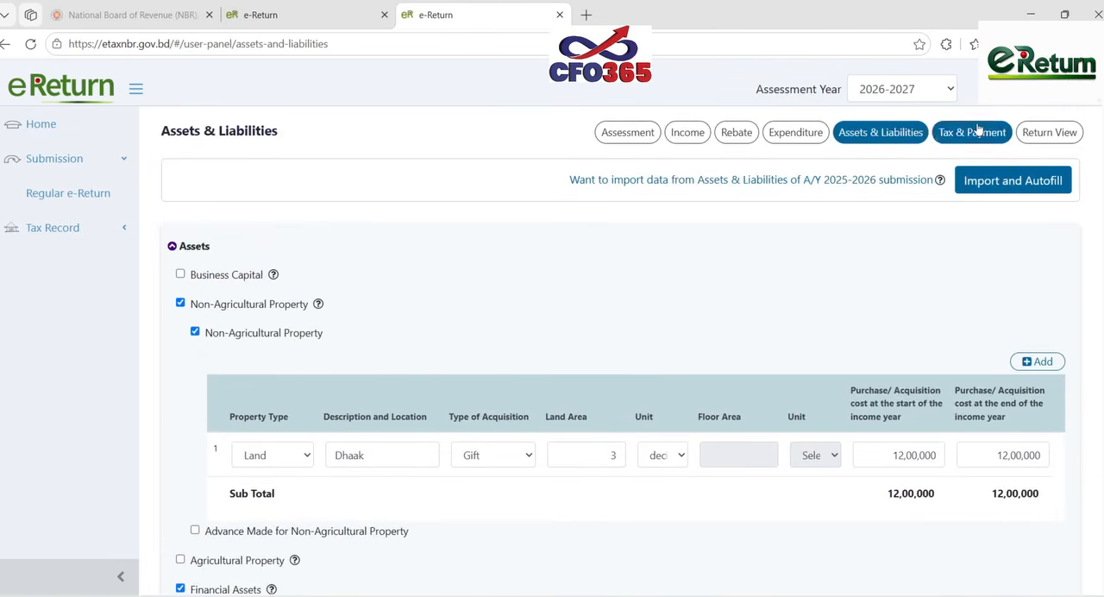
left_click(977, 131)
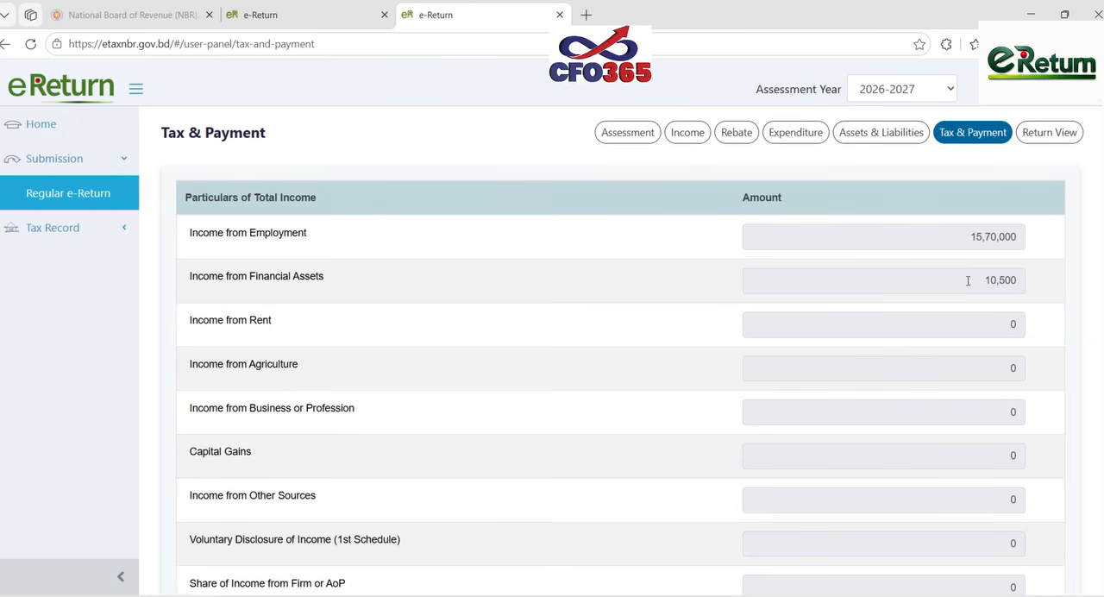
scroll(967, 279, "down", 5)
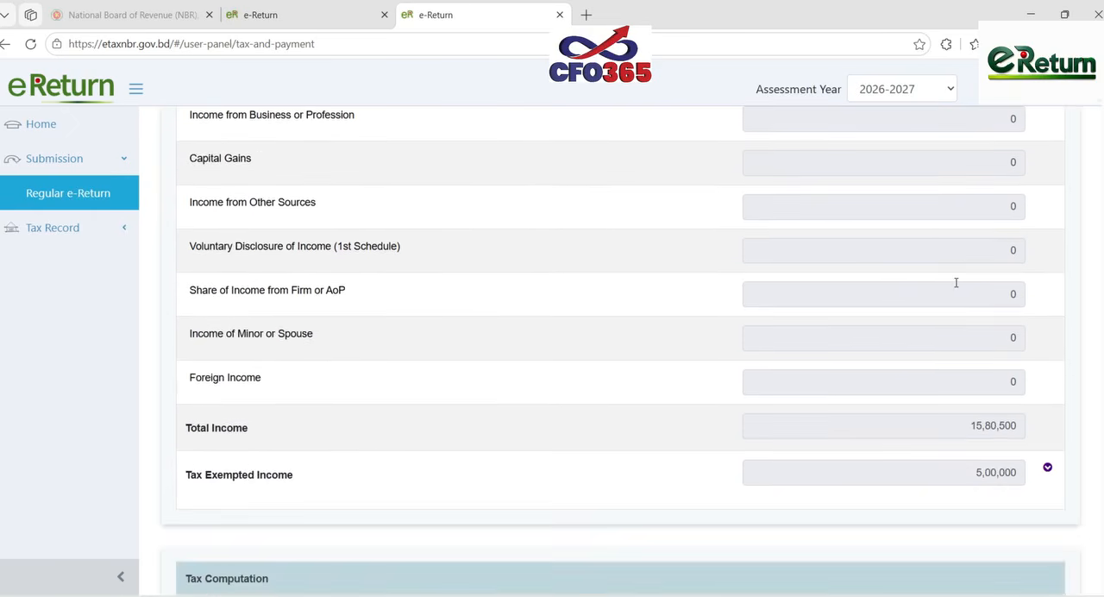
scroll(956, 284, "down", 3)
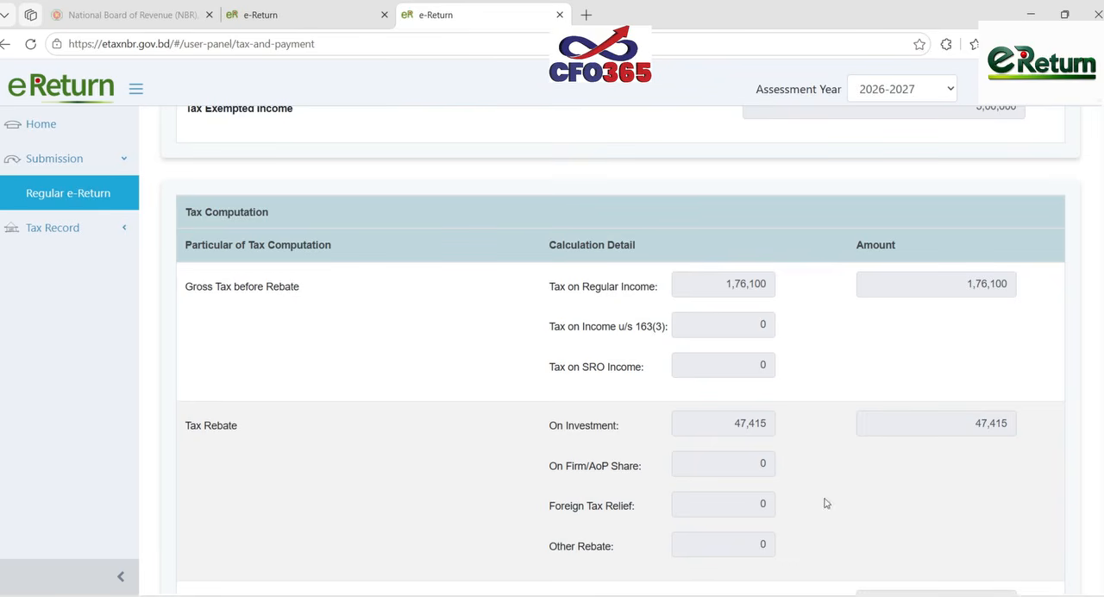
- Check the computed tax, source tax, advance tax and tax payable on the Excel TAX_CALCULATION_BEFORE_TAX_DAY sheet
mouse_move(776, 557)
left_click(709, 544)
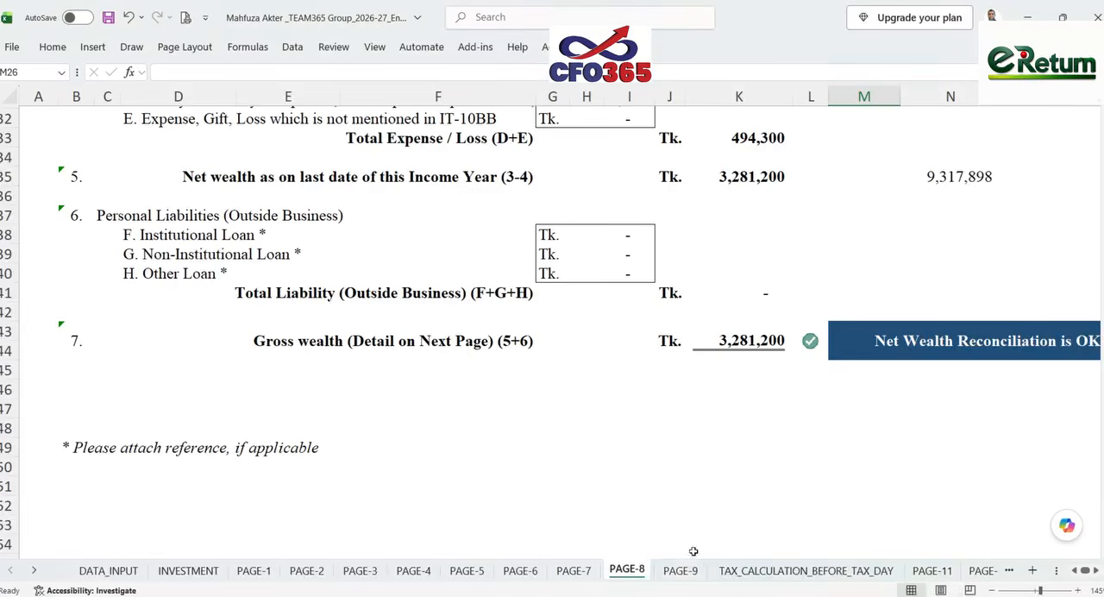
left_click(807, 572)
scroll(329, 339, "up", 6)
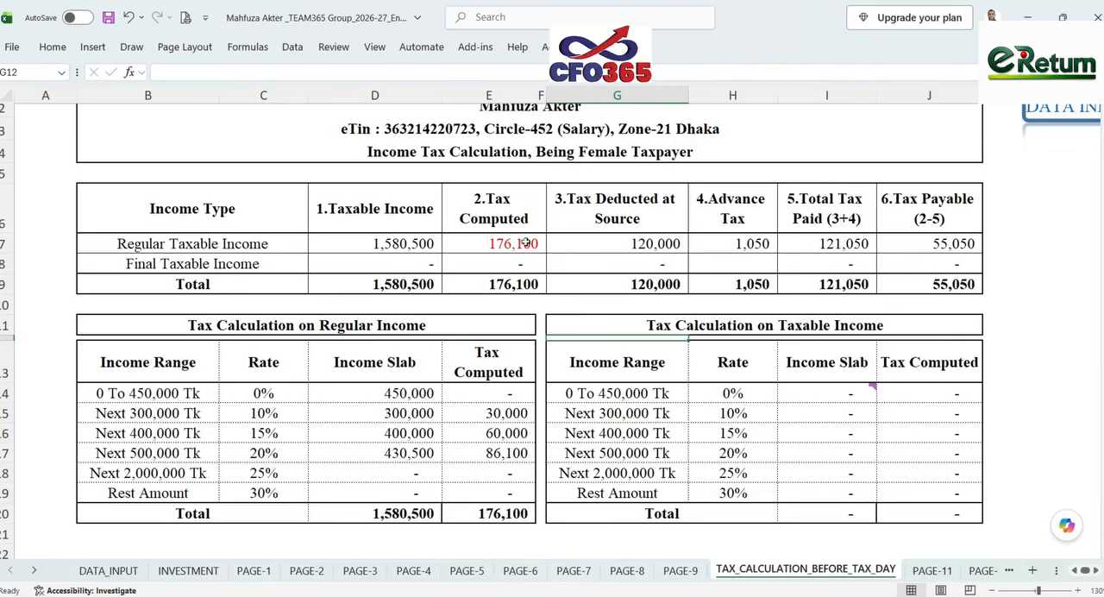
left_click(650, 244)
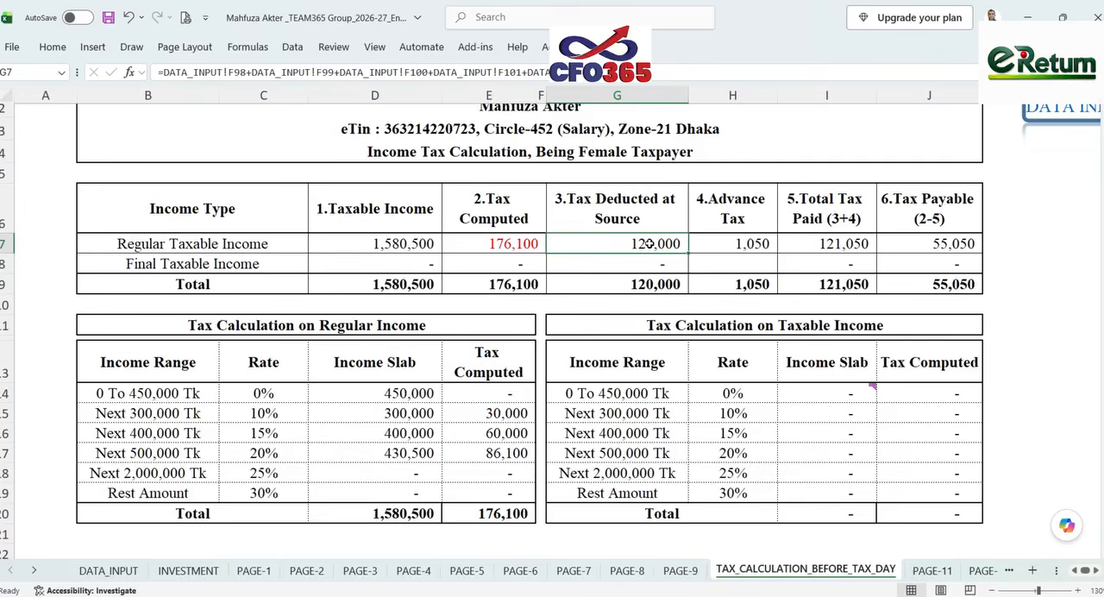
left_click(752, 245)
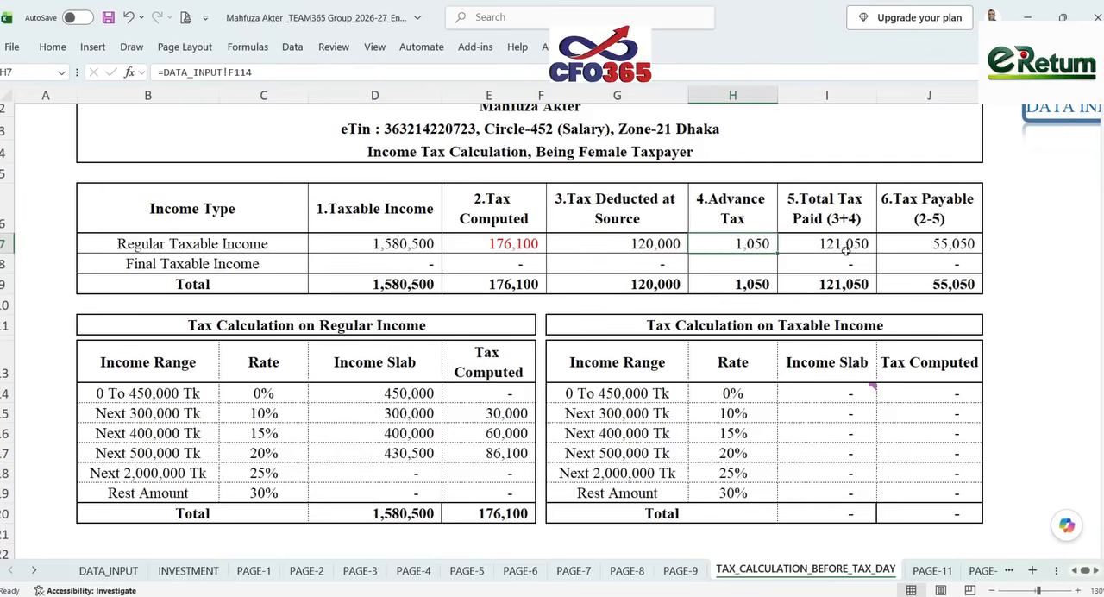
left_click(947, 243)
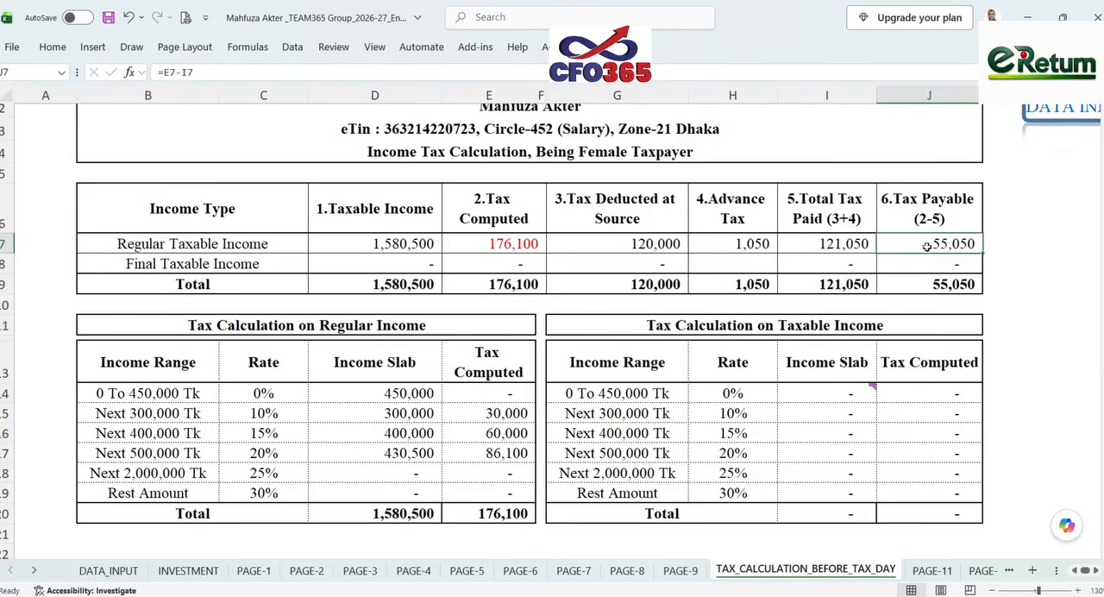
- Compare the investment tax rebate with Schedule-5 on PAGE-6, and examine the net tax liability after rebate on TAX_CALCULATION_BEFORE_TAX_DAY
scroll(924, 248, "down", 2)
left_click(951, 428)
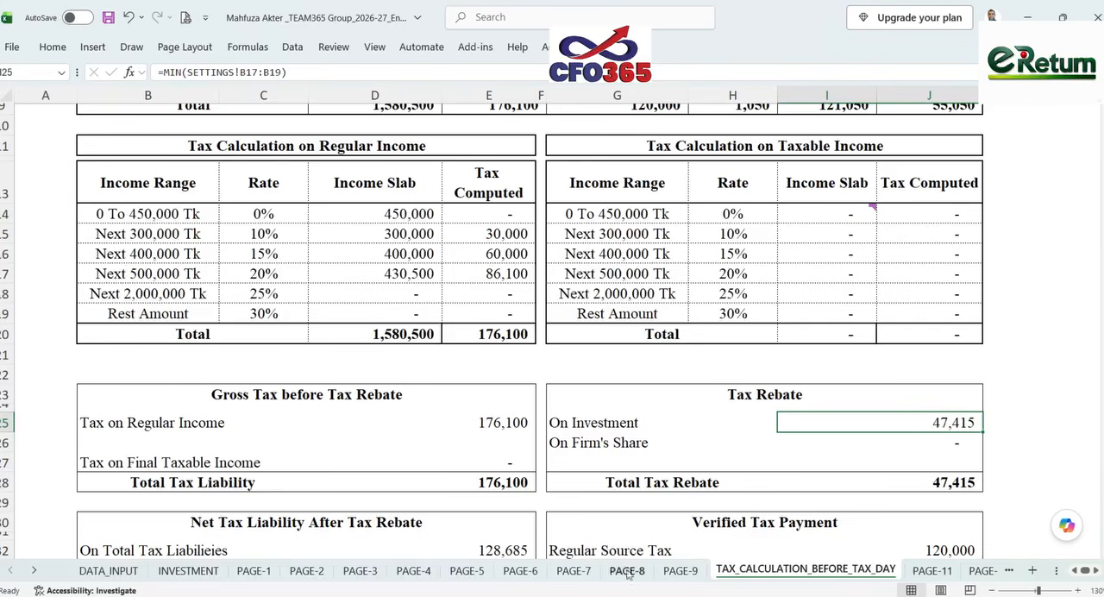
left_click(566, 573)
left_click(520, 571)
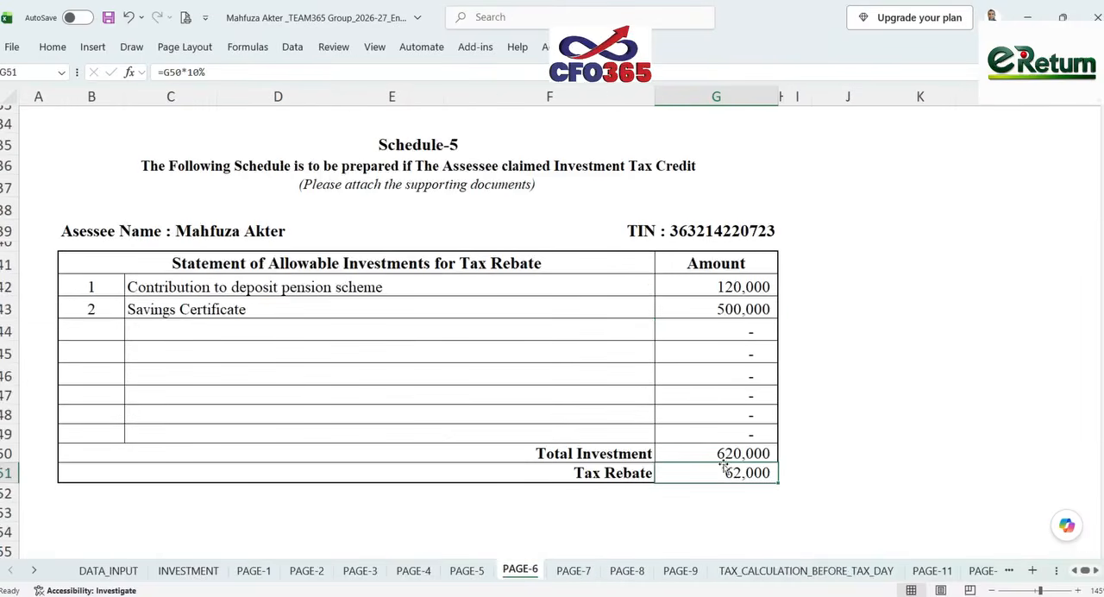
left_click(741, 572)
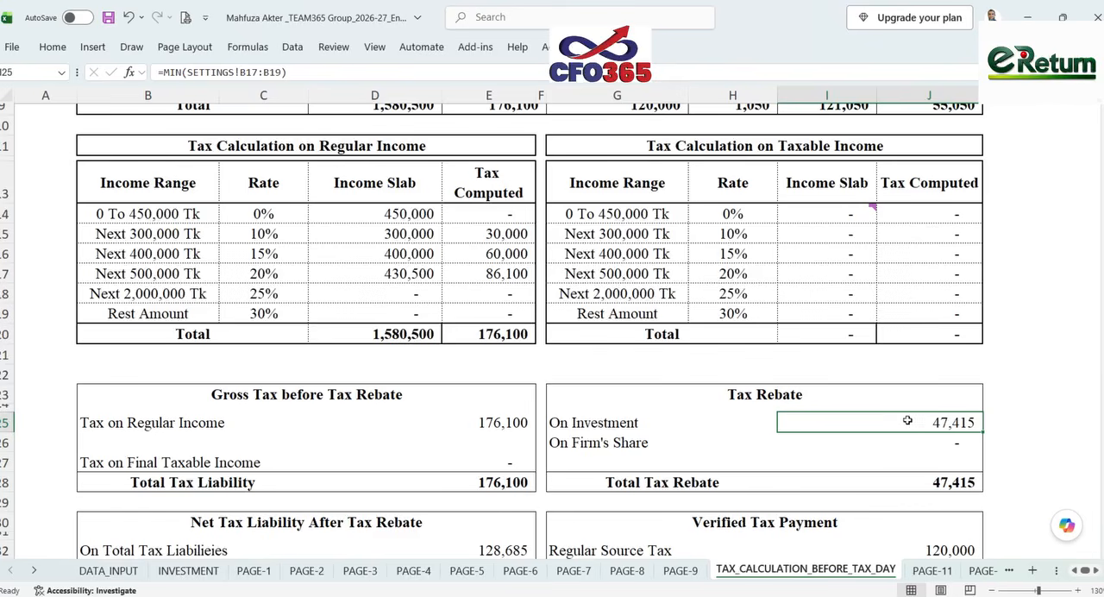
scroll(498, 440, "down", 3)
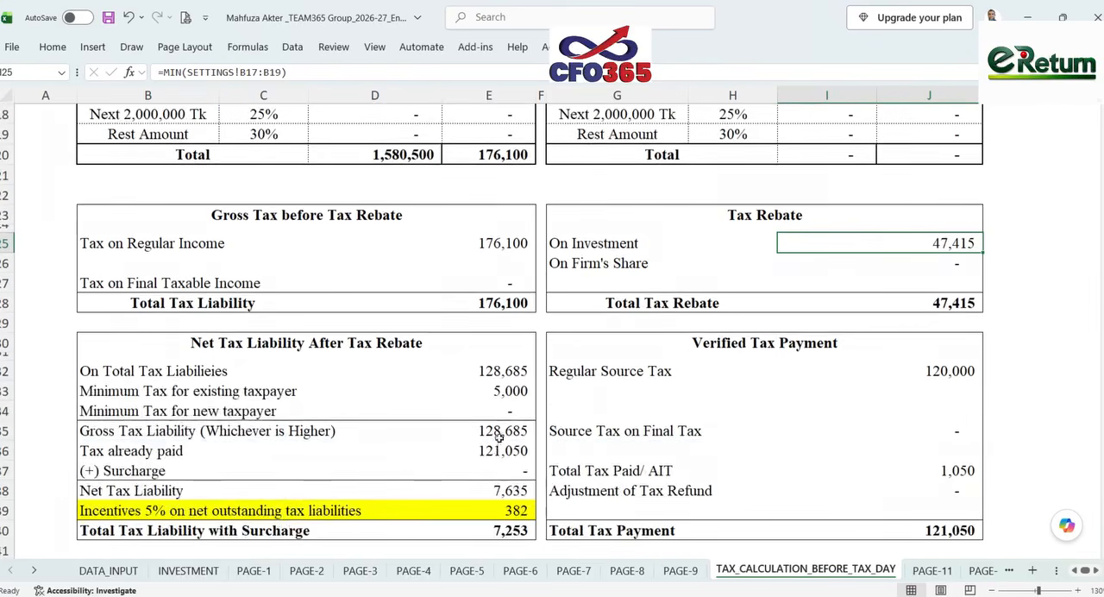
- Examine the after-rebate liability, net tax liability, 5% incentive and total tax liability formulas on the TAX_CALCULATION_BEFORE_TAX_DAY sheet
left_click(507, 370)
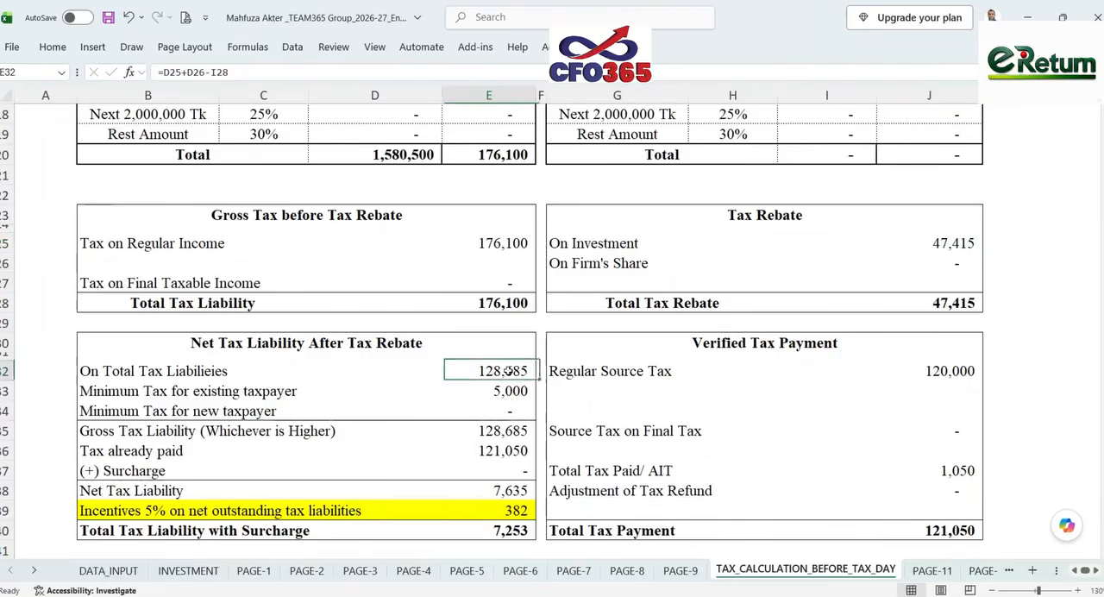
scroll(956, 308, "up", 3)
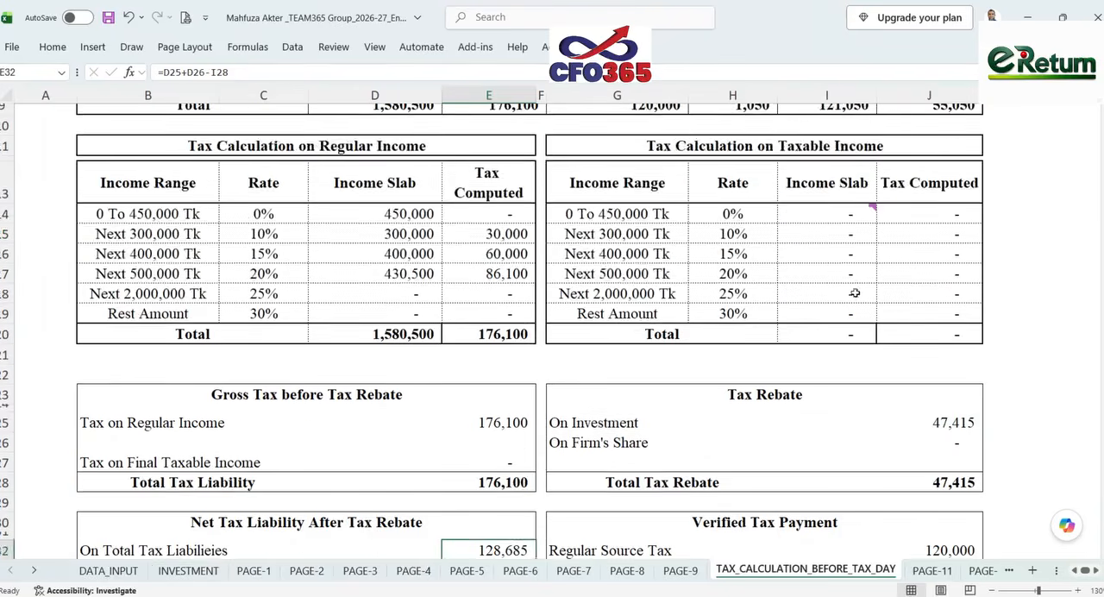
scroll(855, 293, "up", 1)
scroll(567, 390, "down", 4)
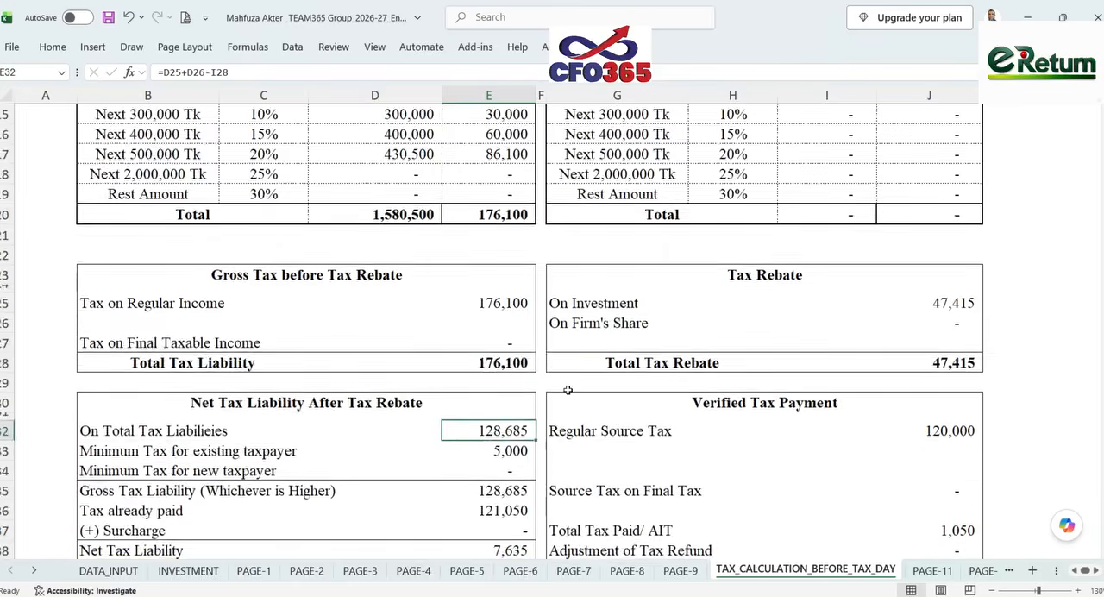
scroll(568, 390, "down", 2)
key("Down")
key("Down")
key("Down")
key("Down")
key("Down")
key("Down")
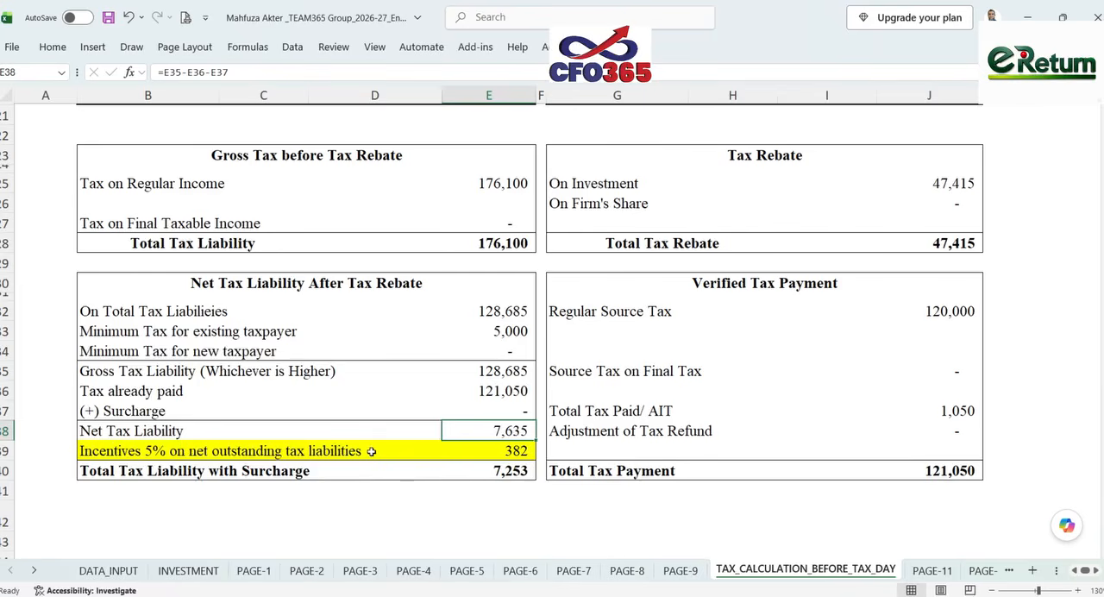
left_click(516, 450)
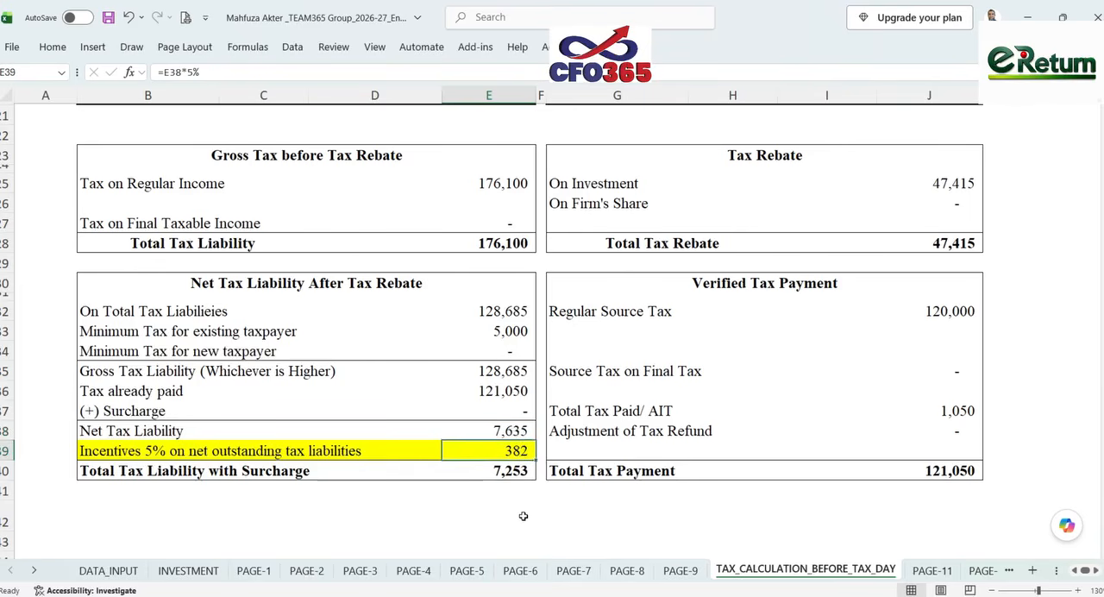
left_click(509, 474)
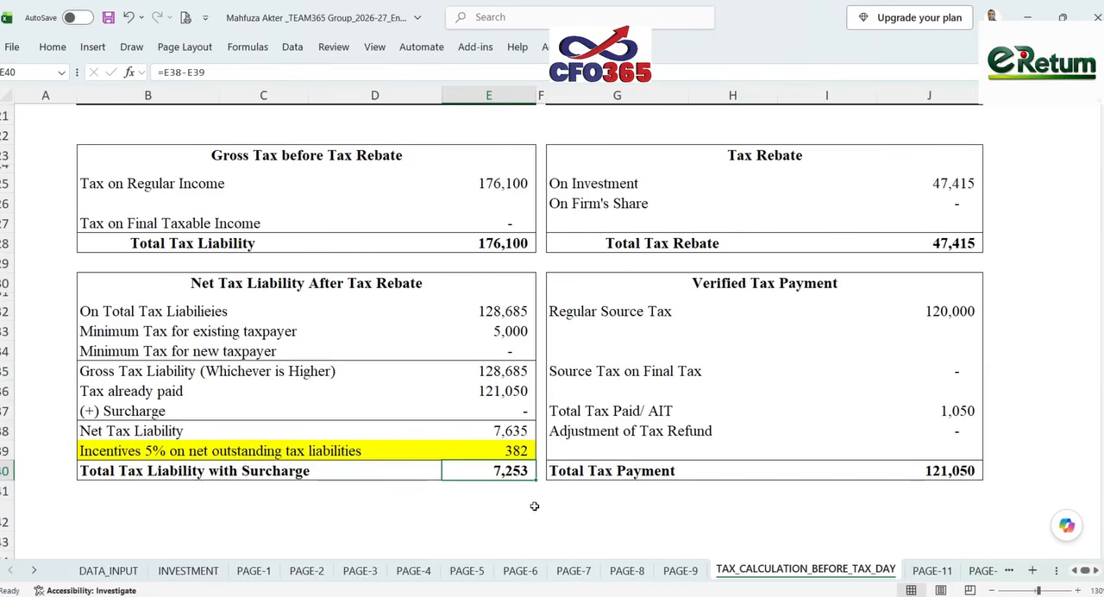
- Switch to the e-Return Tax & Payment page and review tax after rebate, minimum tax, surcharge, total amount payable and the payments listed
left_click(788, 595)
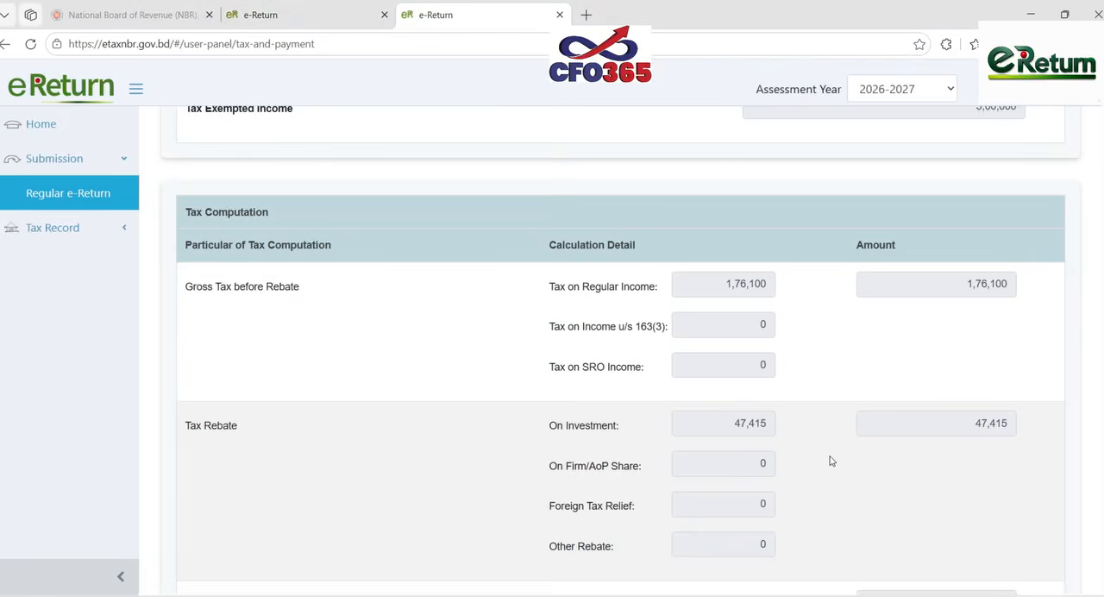
scroll(830, 460, "down", 3)
scroll(830, 457, "down", 3)
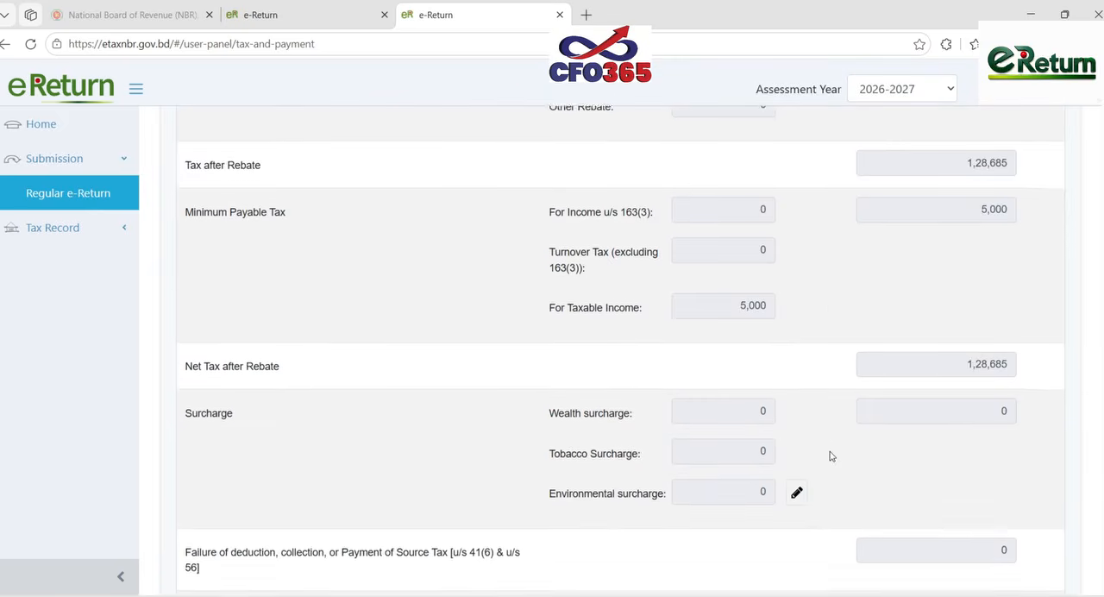
scroll(831, 457, "down", 6)
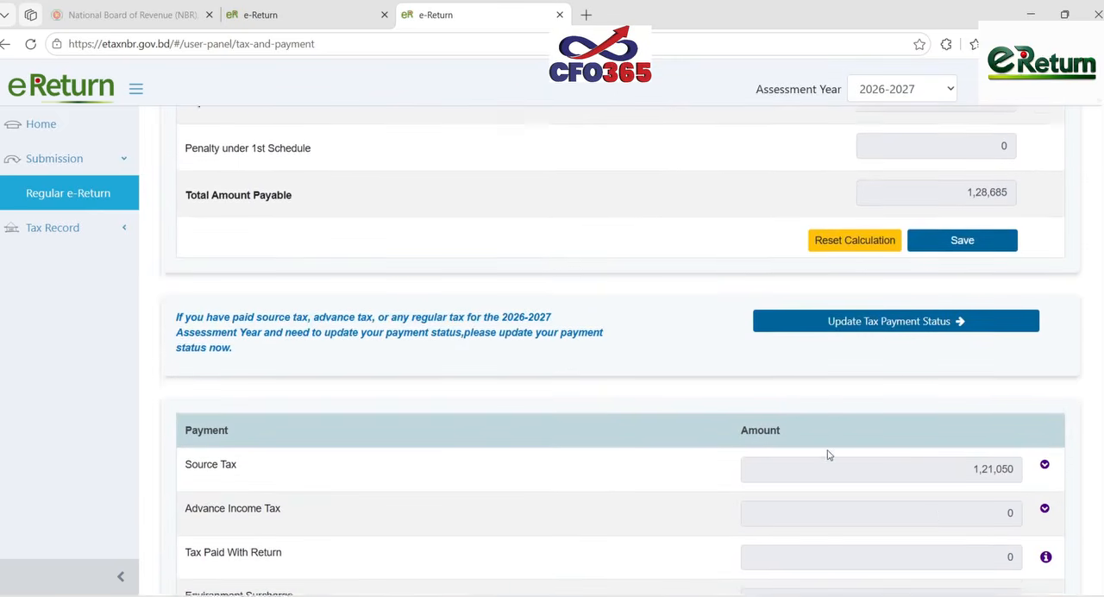
scroll(826, 454, "down", 2)
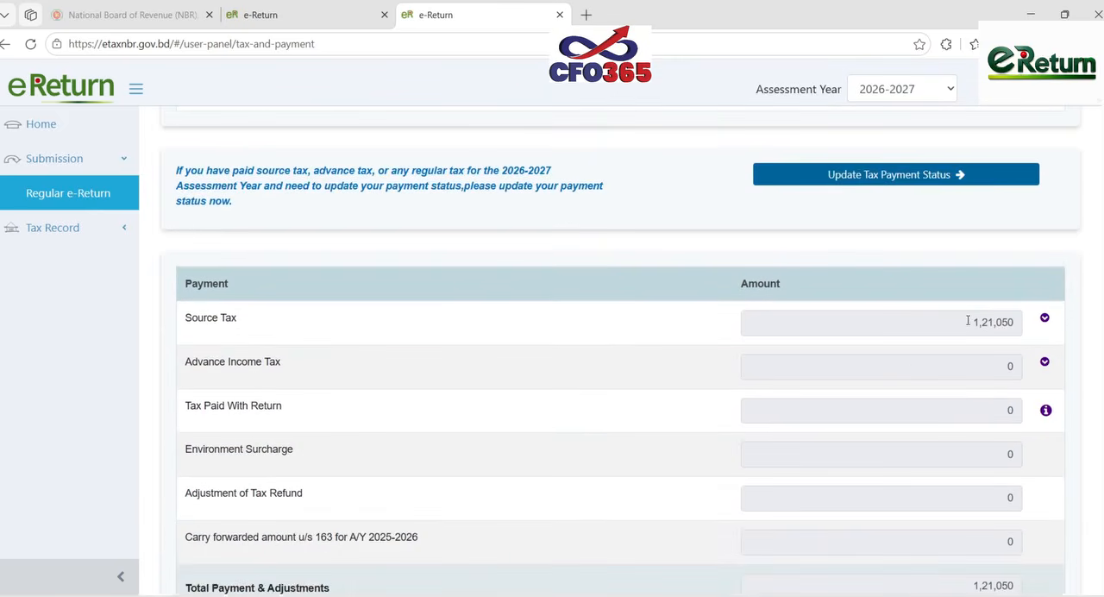
scroll(967, 320, "up", 3)
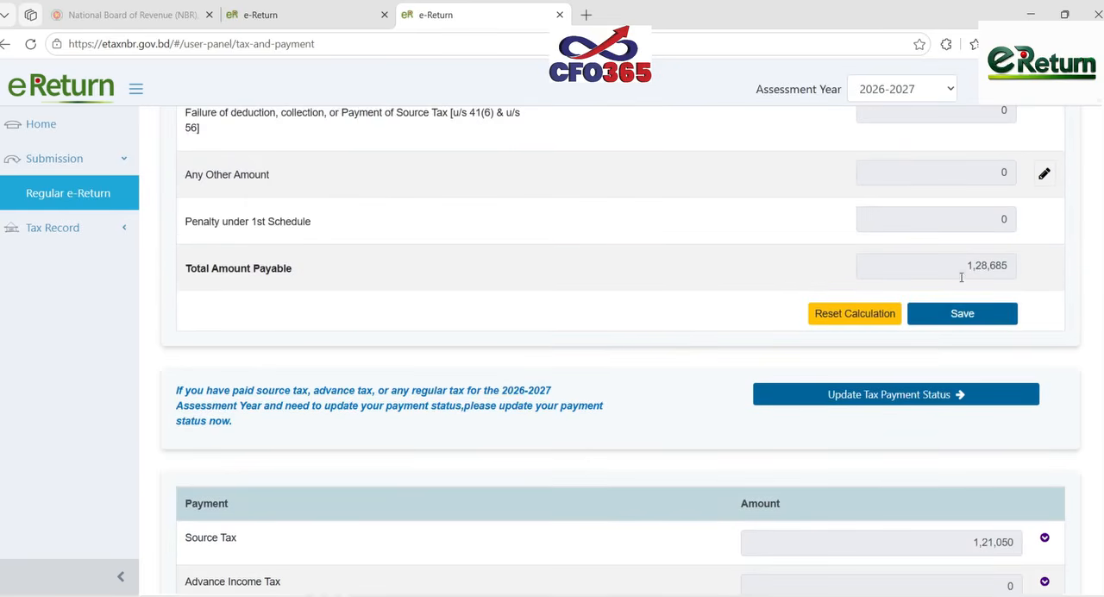
scroll(961, 277, "up", 3)
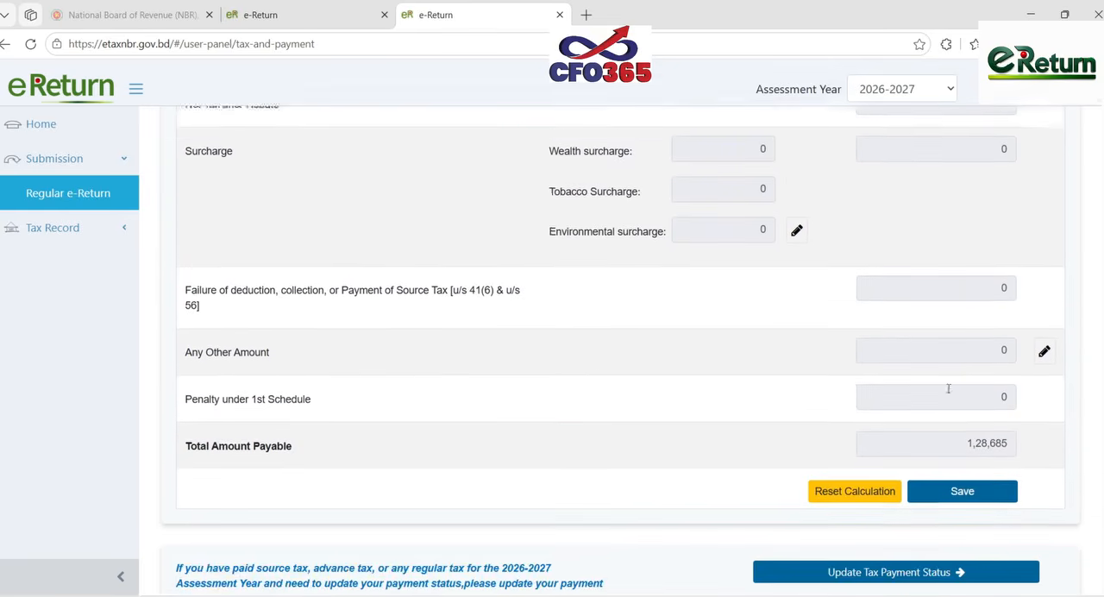
scroll(948, 389, "down", 1)
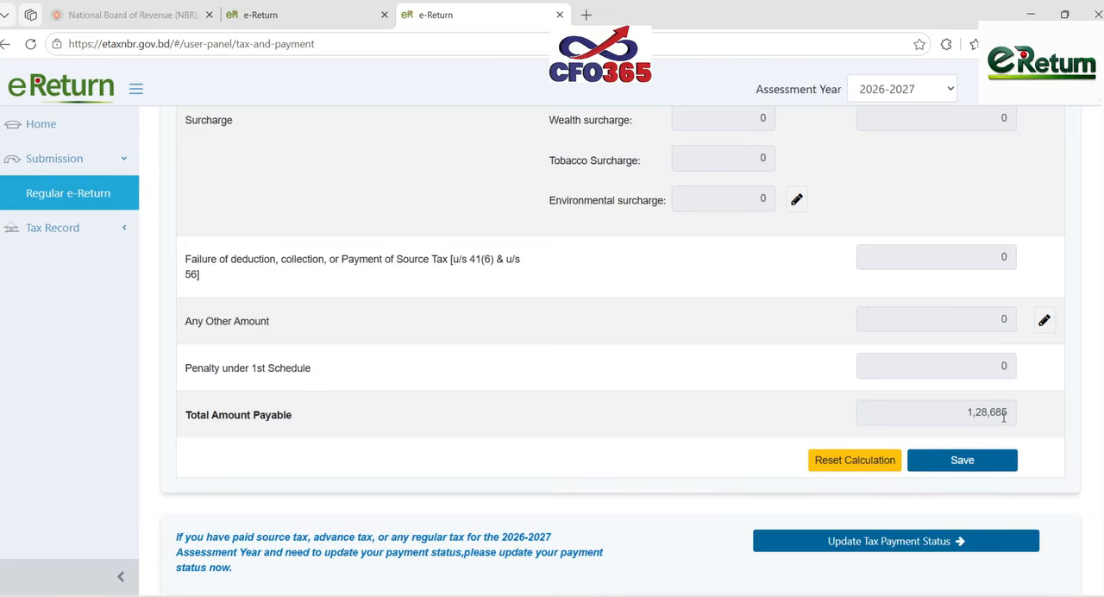
scroll(1004, 417, "up", 3)
scroll(952, 323, "down", 1)
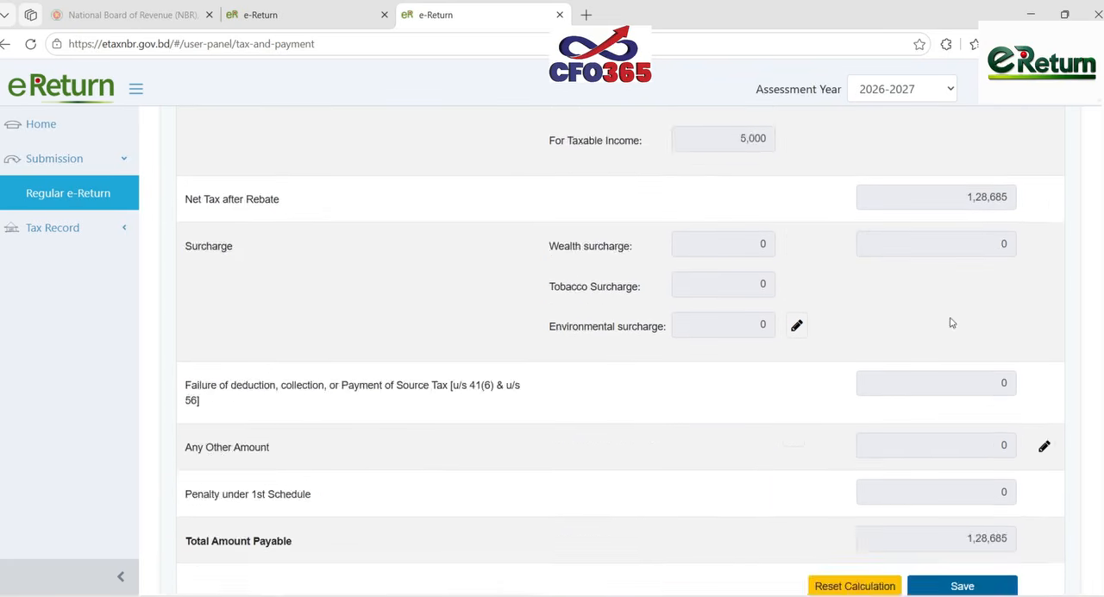
scroll(952, 323, "down", 7)
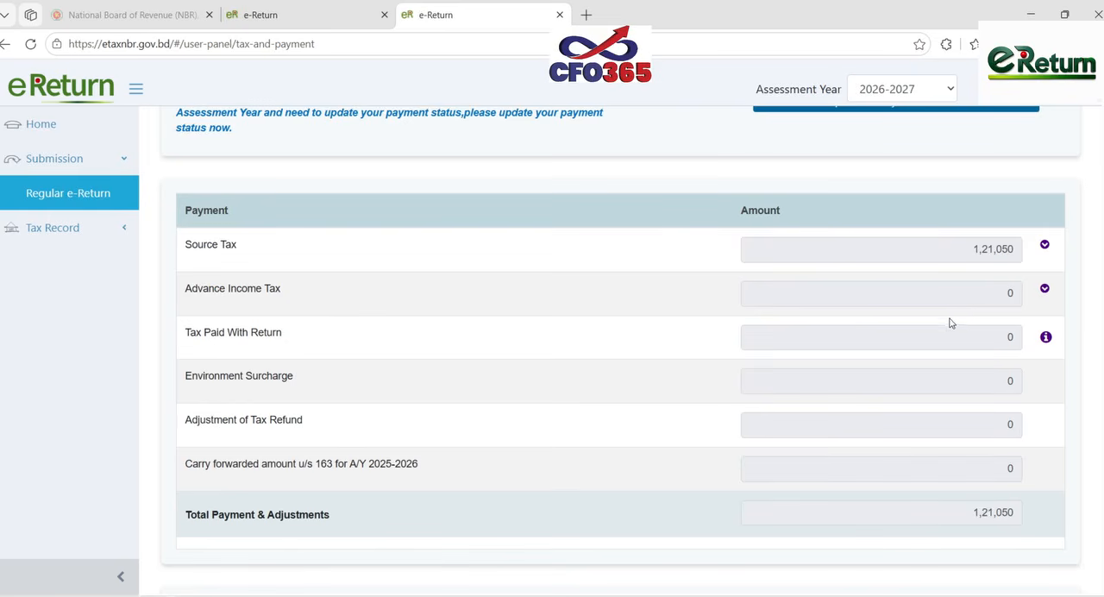
scroll(977, 312, "down", 6)
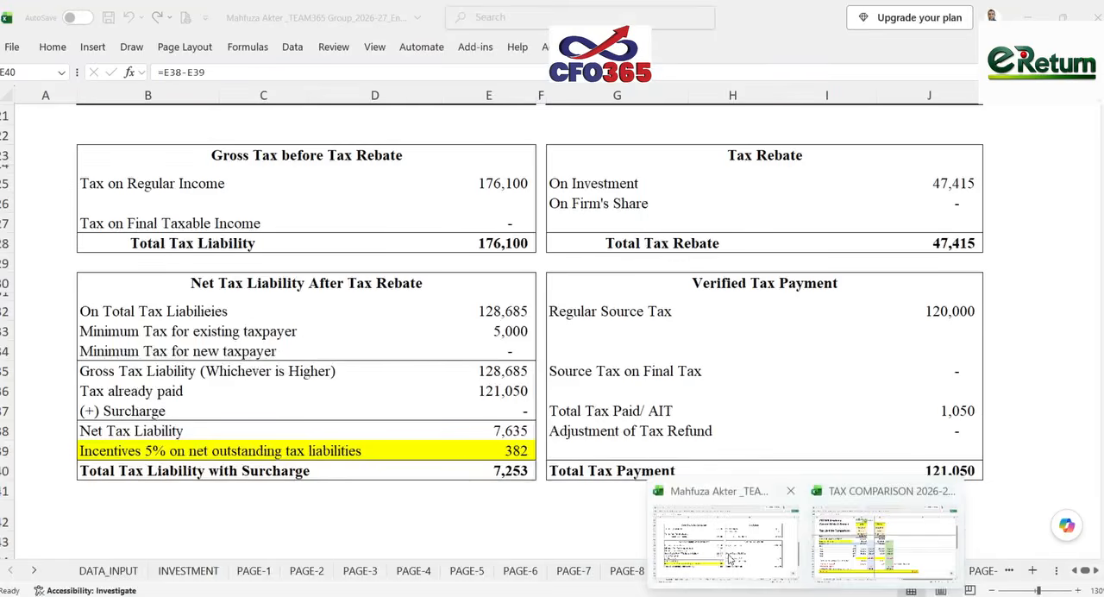
- Compare the 5% incentive and total tax liability in Excel with the Incentive and Net Payable amounts in e-Return's Final Payable section
left_click(659, 539)
left_click(512, 431)
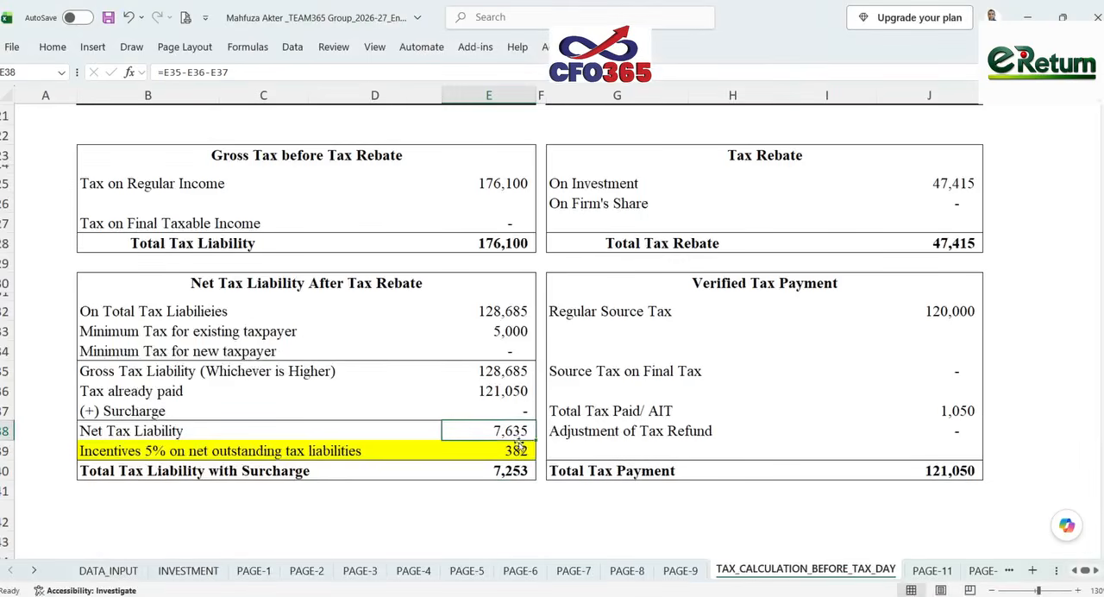
left_click(522, 452)
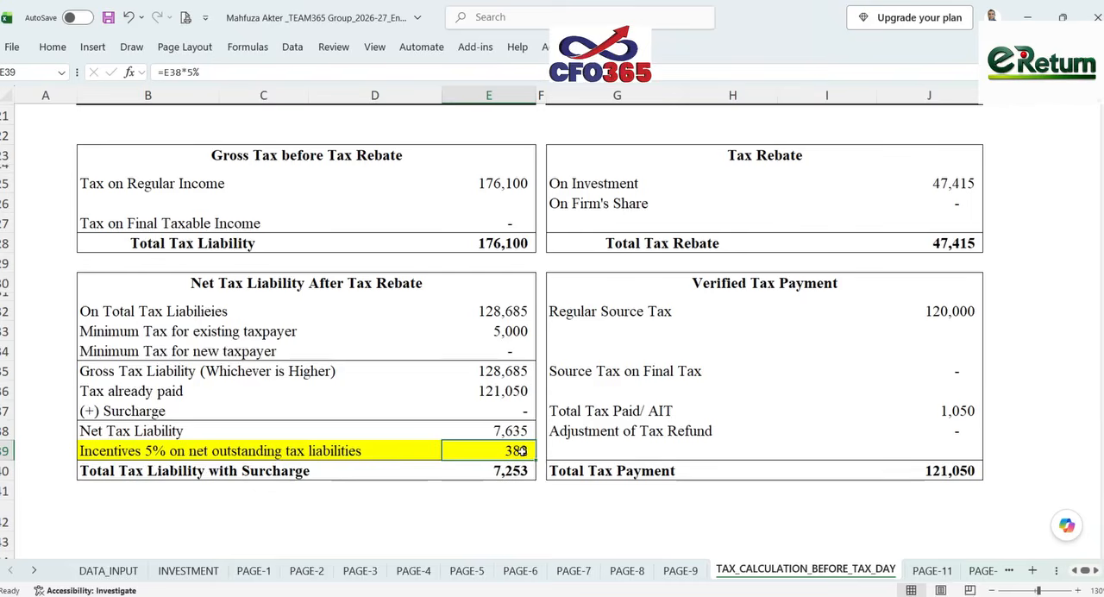
double_click(522, 452)
left_click(535, 513)
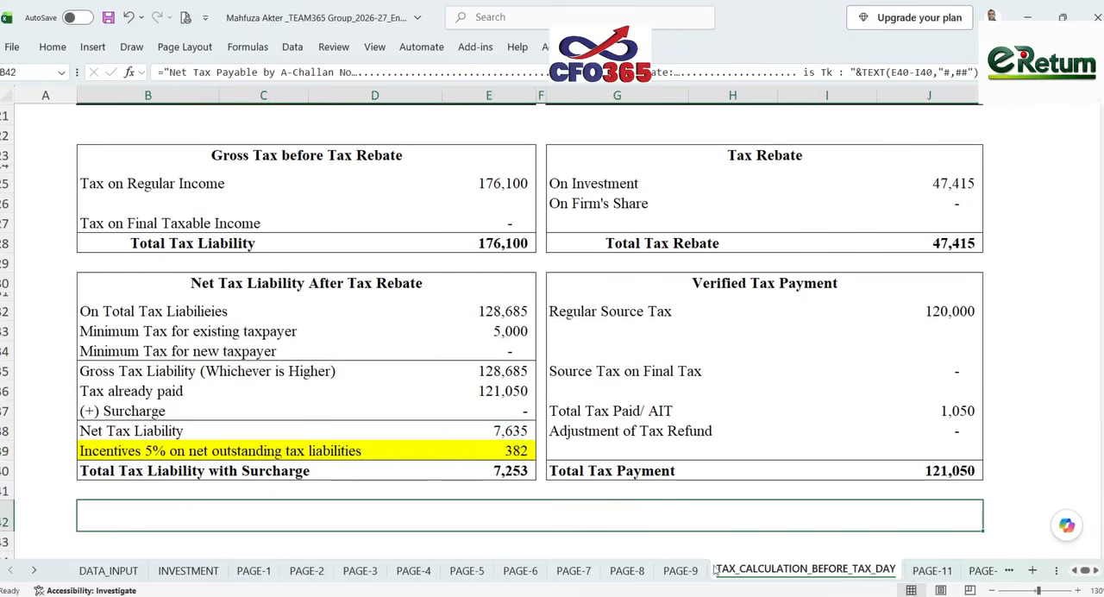
key("alt+Tab")
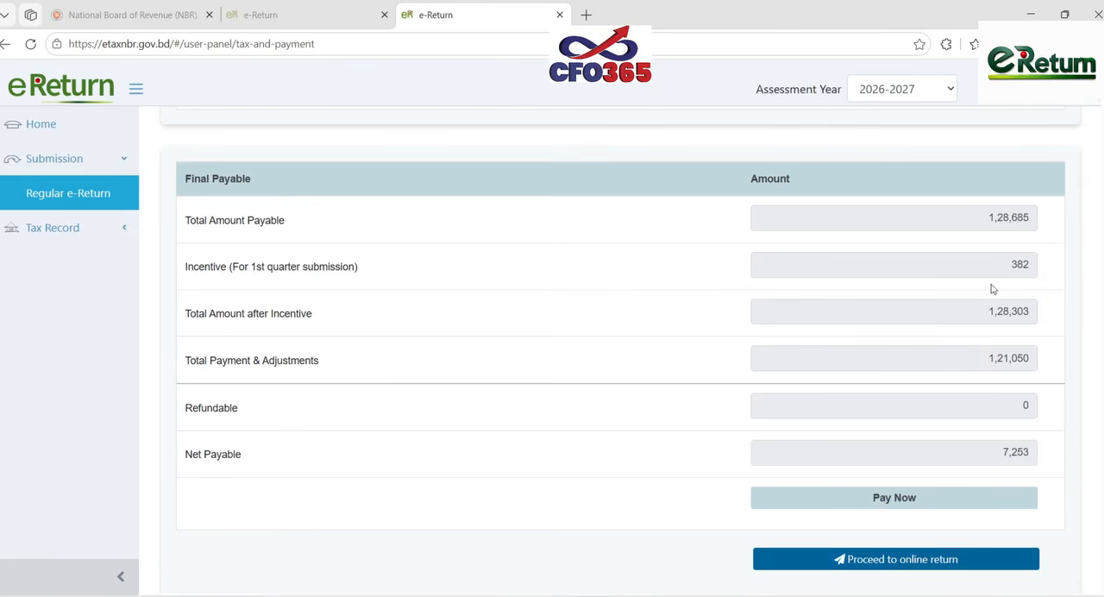
double_click(993, 455)
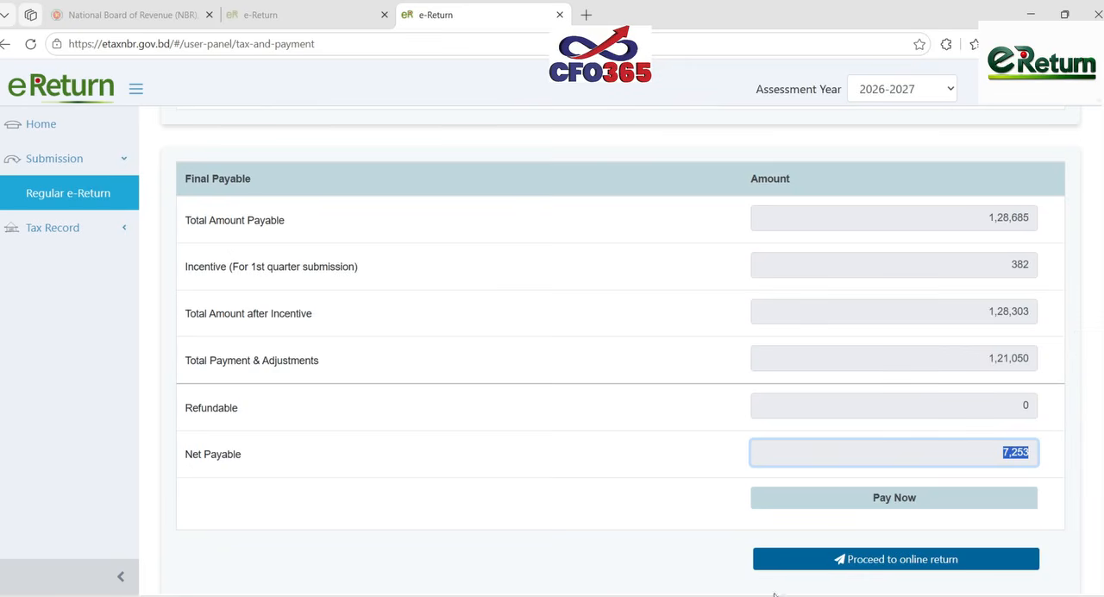
left_click(703, 537)
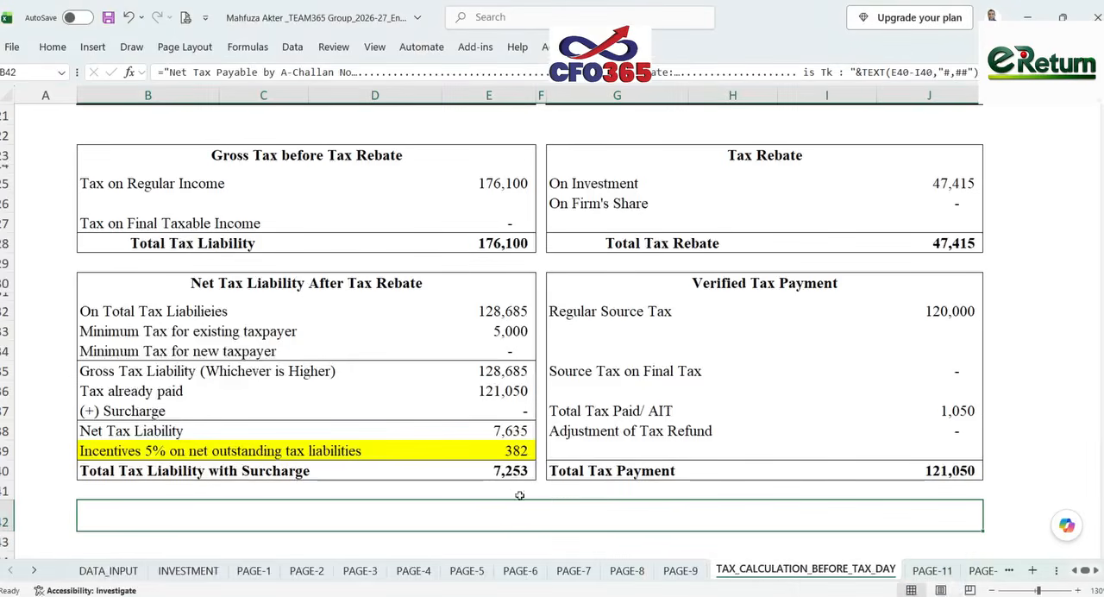
left_click(500, 471)
key("alt+Tab")
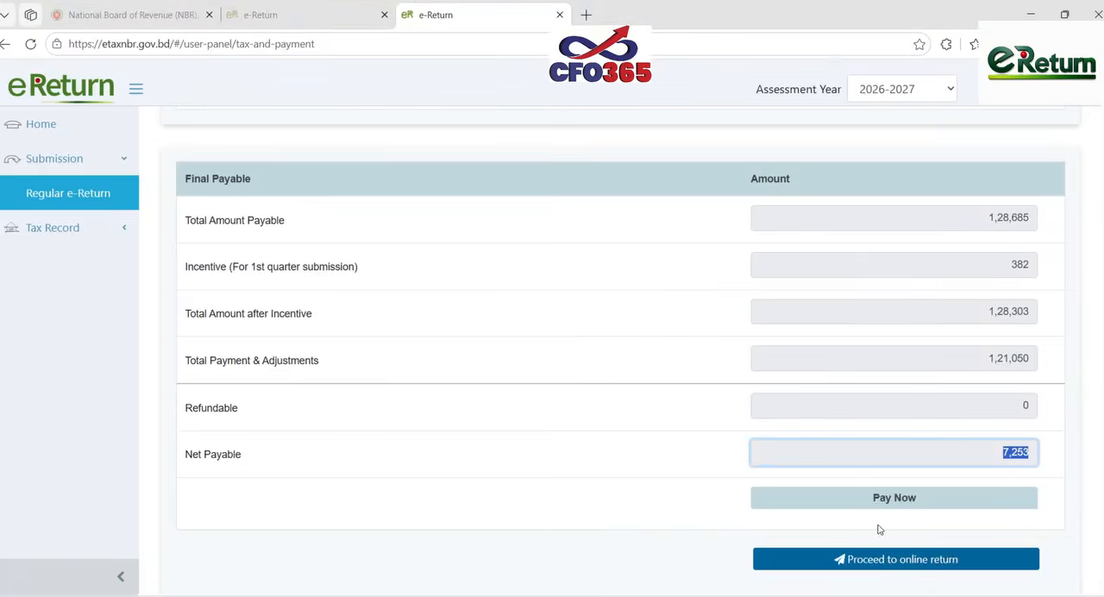
- Open the e-Return Ledger from Update Tax Payment Status, review the Salary (Others) and Bank/FI Interest/Profit source tax claims, and return to eReturn
scroll(832, 414, "down", 2)
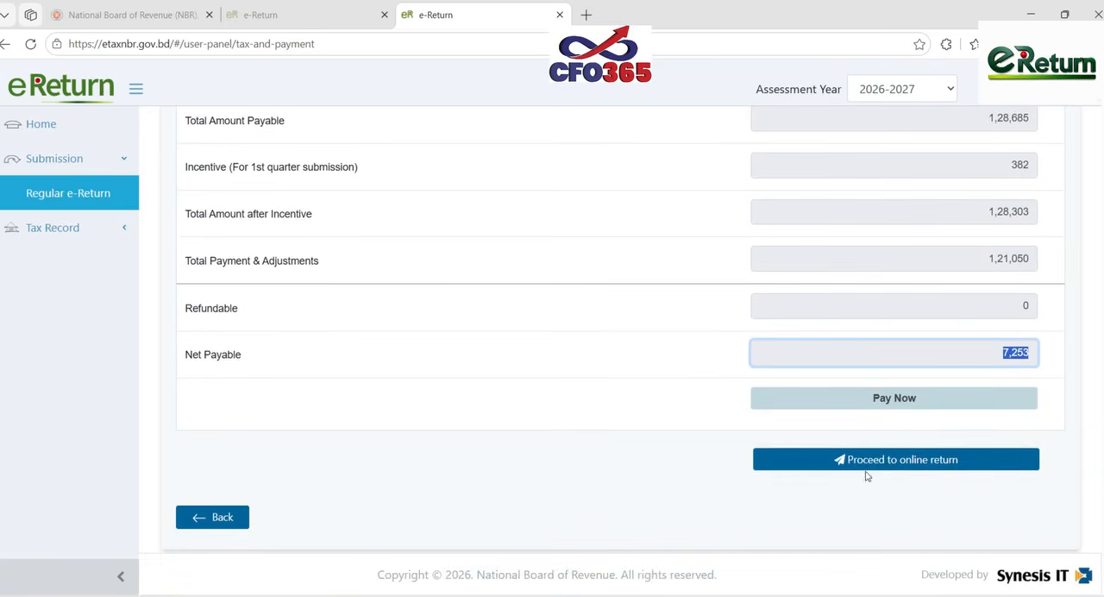
scroll(820, 466, "up", 10)
scroll(820, 468, "up", 2)
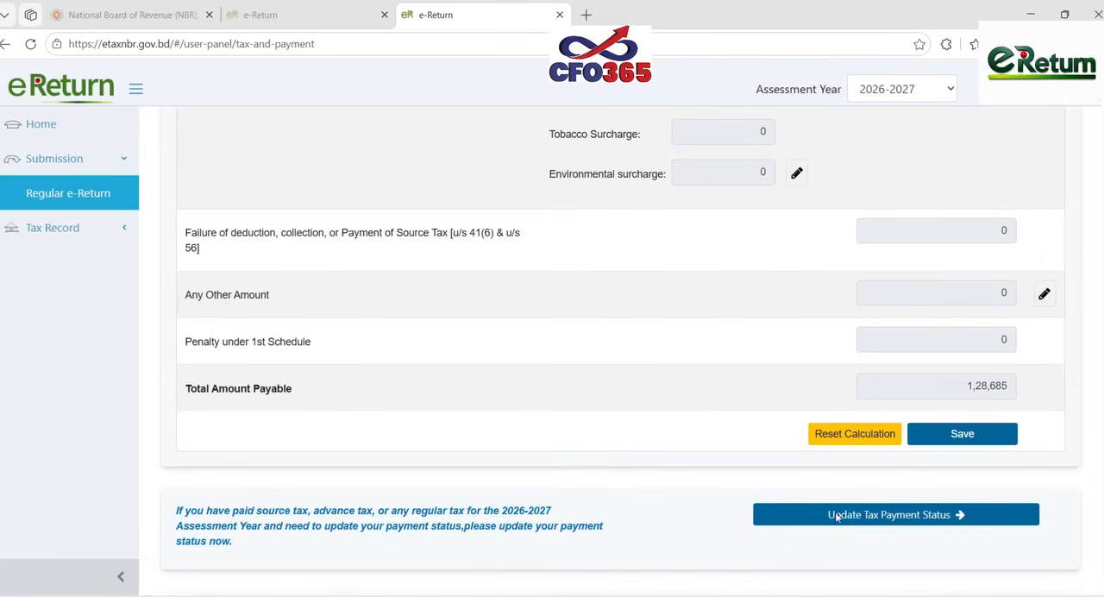
left_click(839, 521)
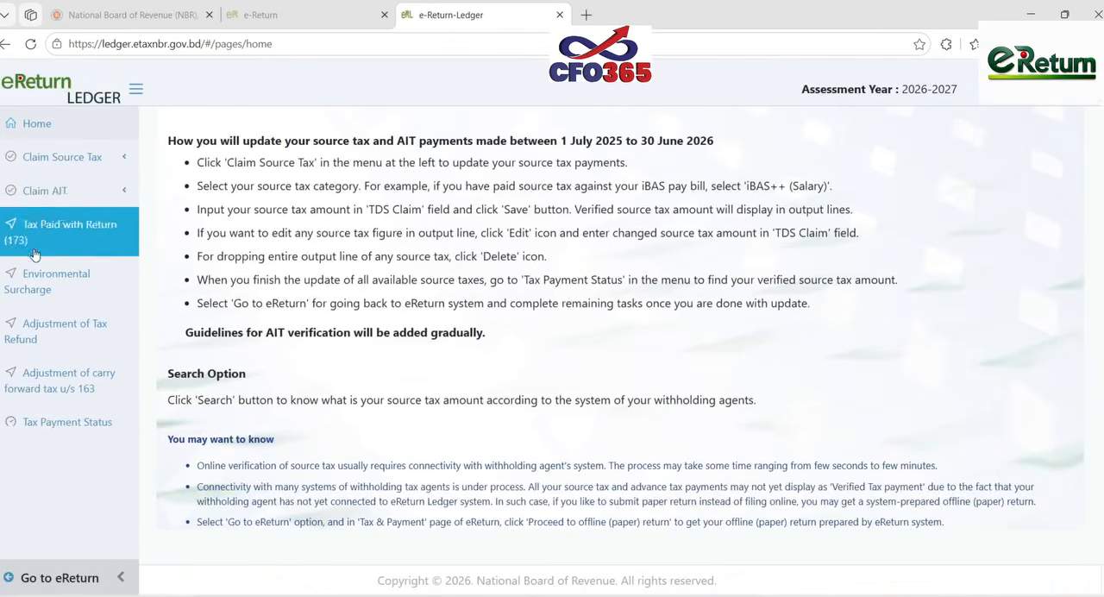
left_click(81, 162)
left_click(76, 223)
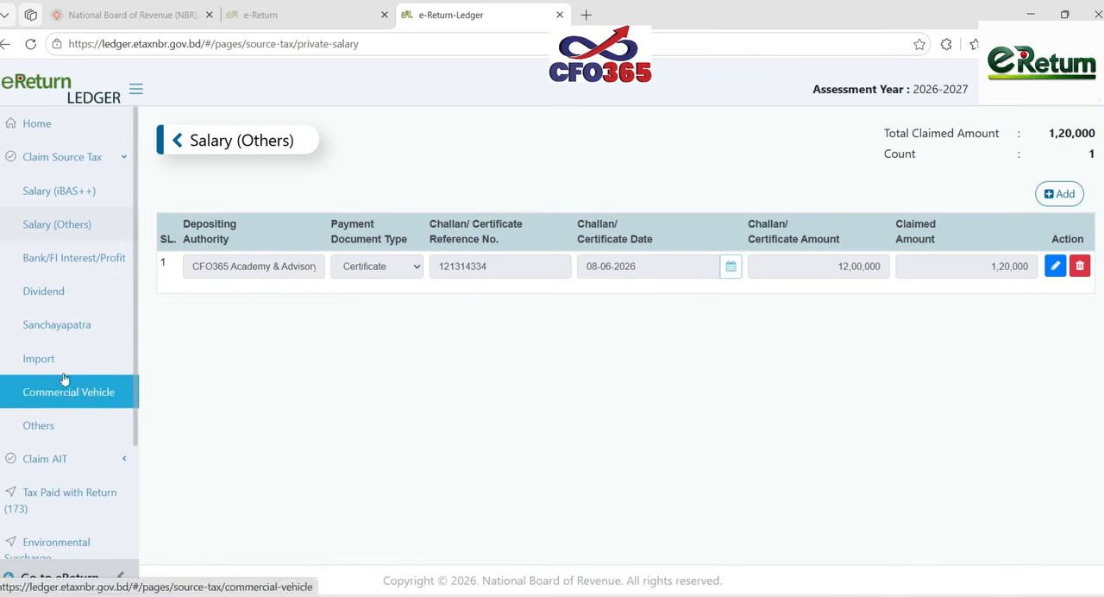
left_click(69, 257)
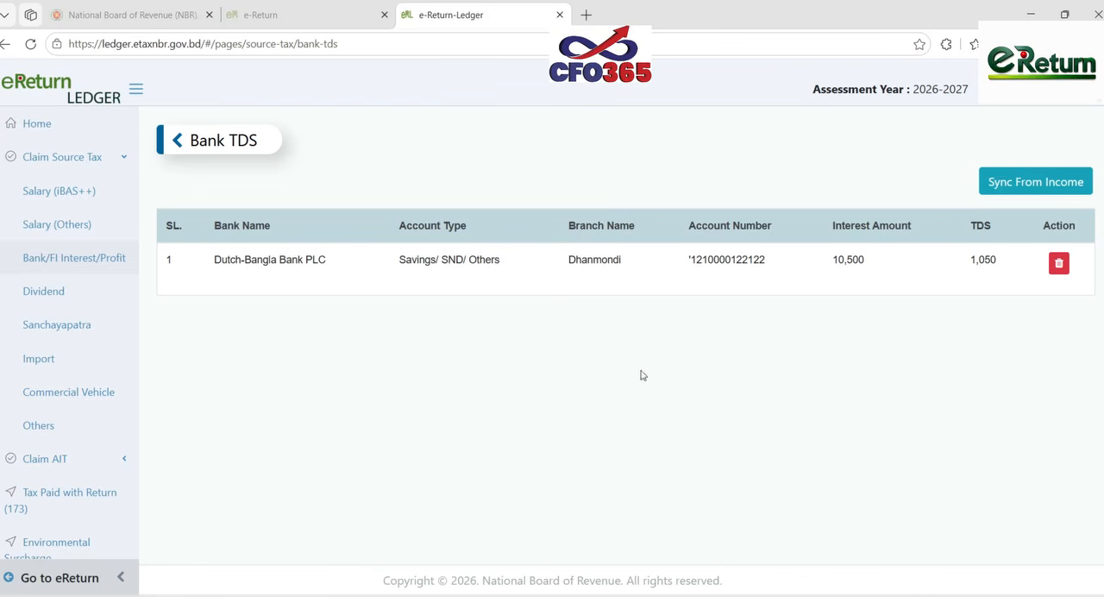
left_click(91, 588)
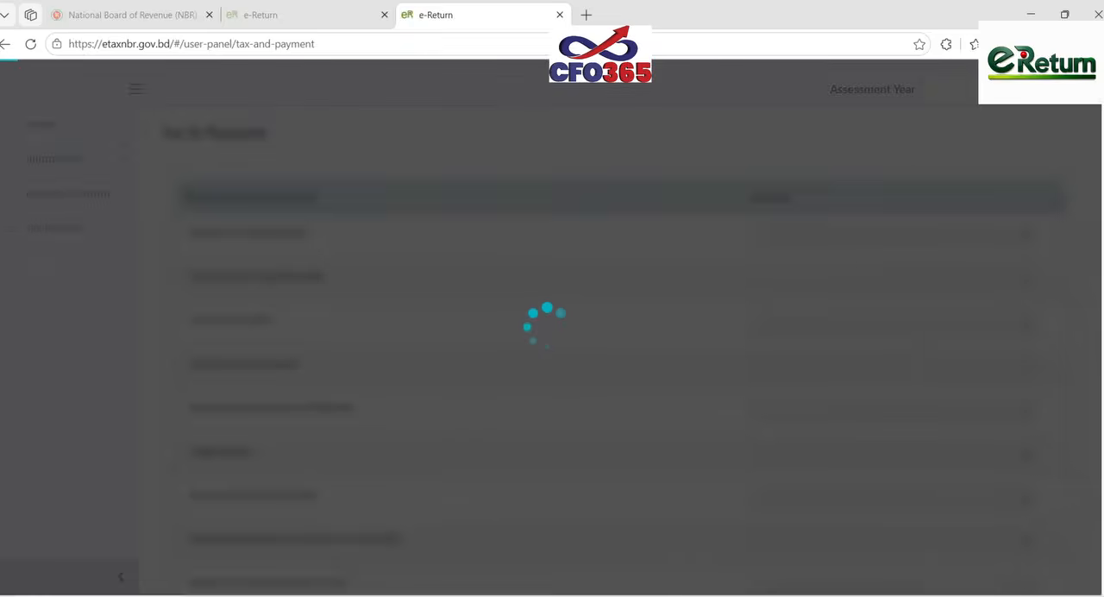
- Switch to Excel and recheck the net tax liability, incentive, total liability and computed tax on regular income on TAX_CALCULATION_BEFORE_TAX_DAY
mouse_move(805, 596)
left_click(701, 544)
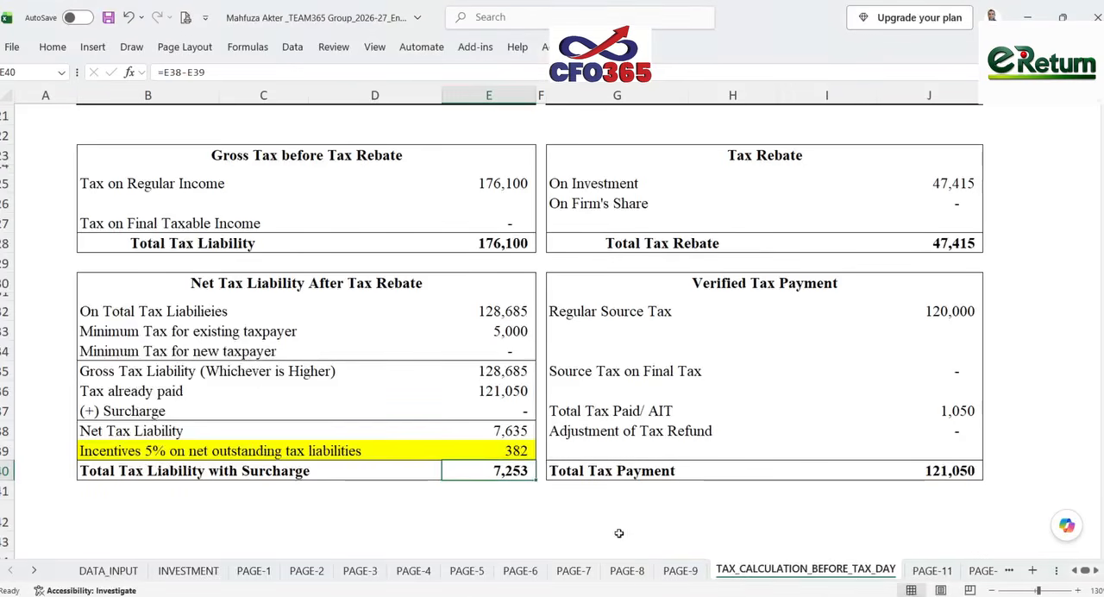
left_click(506, 432)
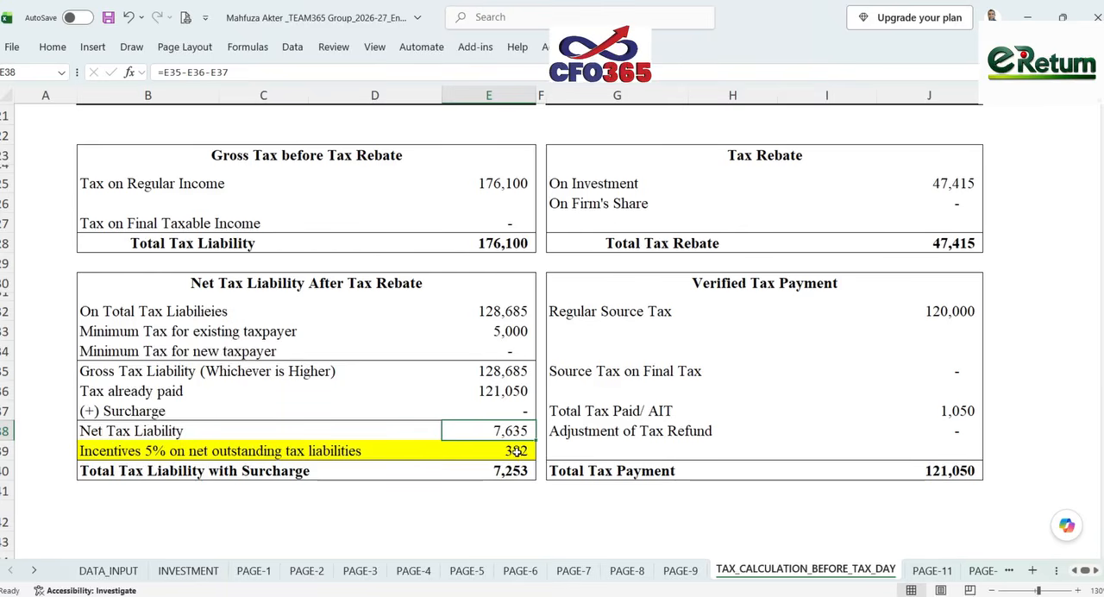
left_click(515, 450)
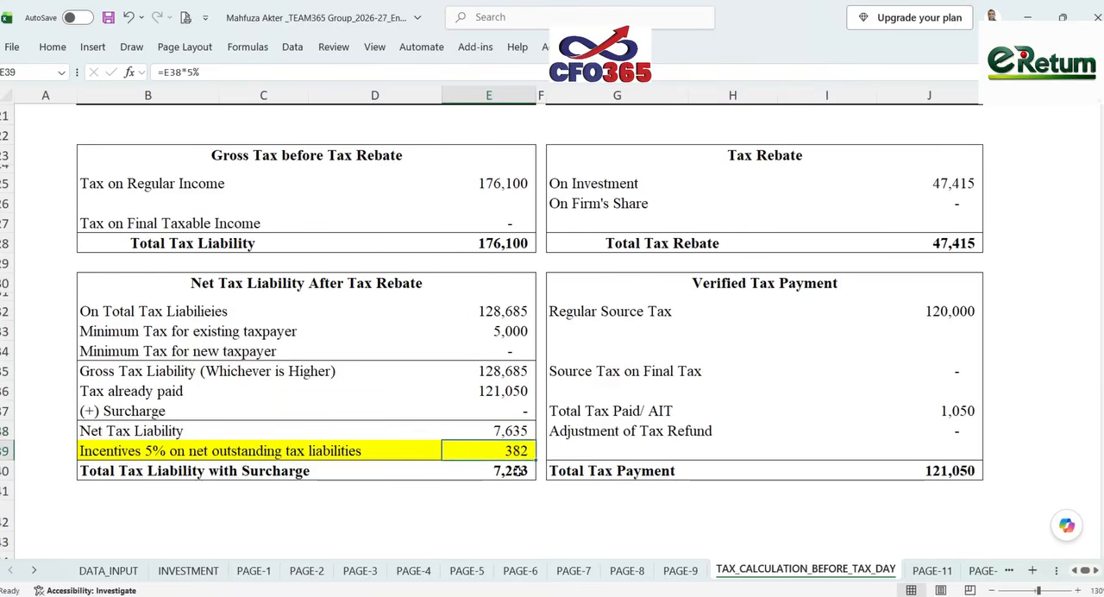
left_click(517, 470)
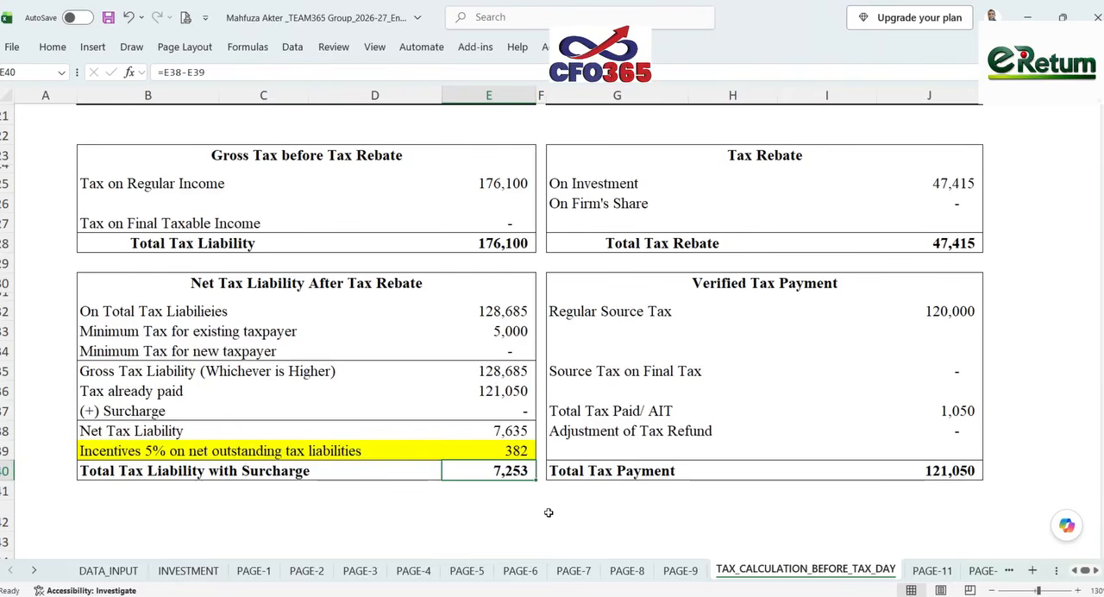
scroll(549, 512, "up", 7)
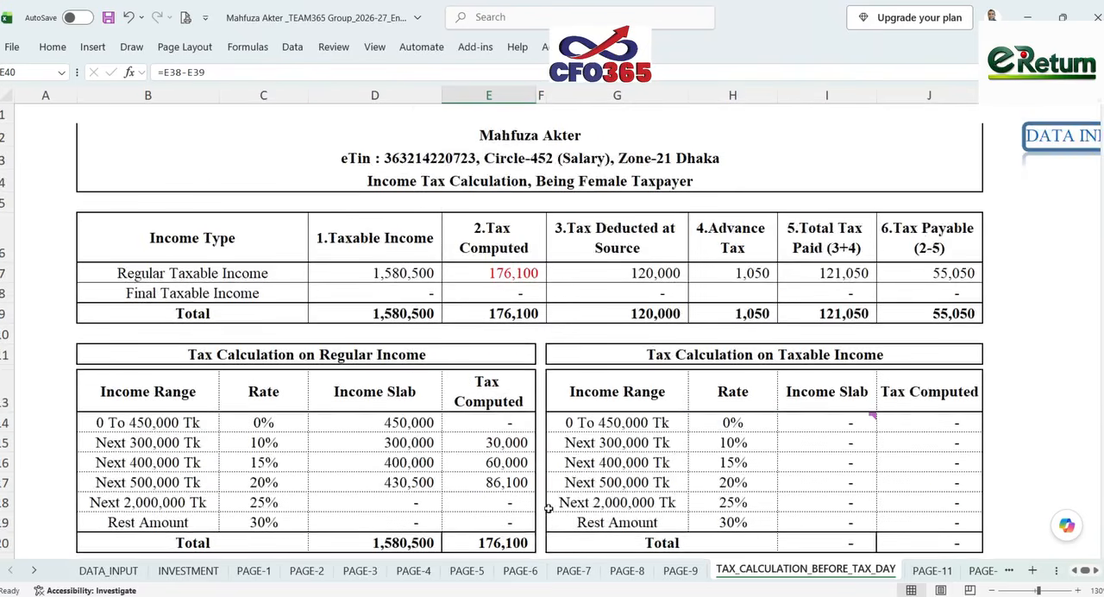
left_click(519, 277)
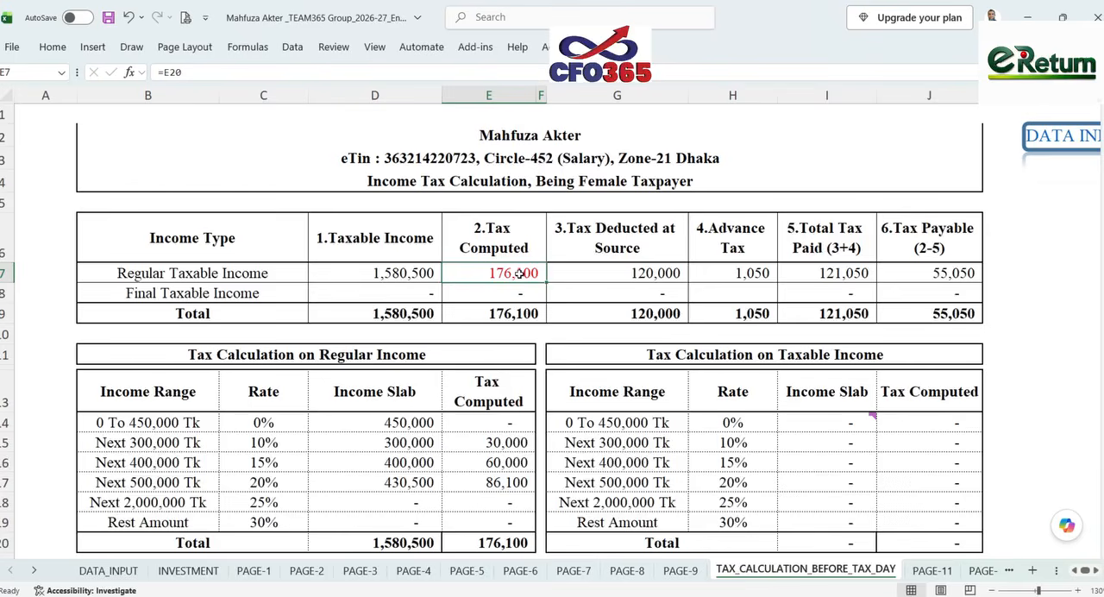
- Check the Net Tax Liability and 5% incentive cells in the Net Tax Liability After Tax Rebate table
scroll(515, 273, "down", 7)
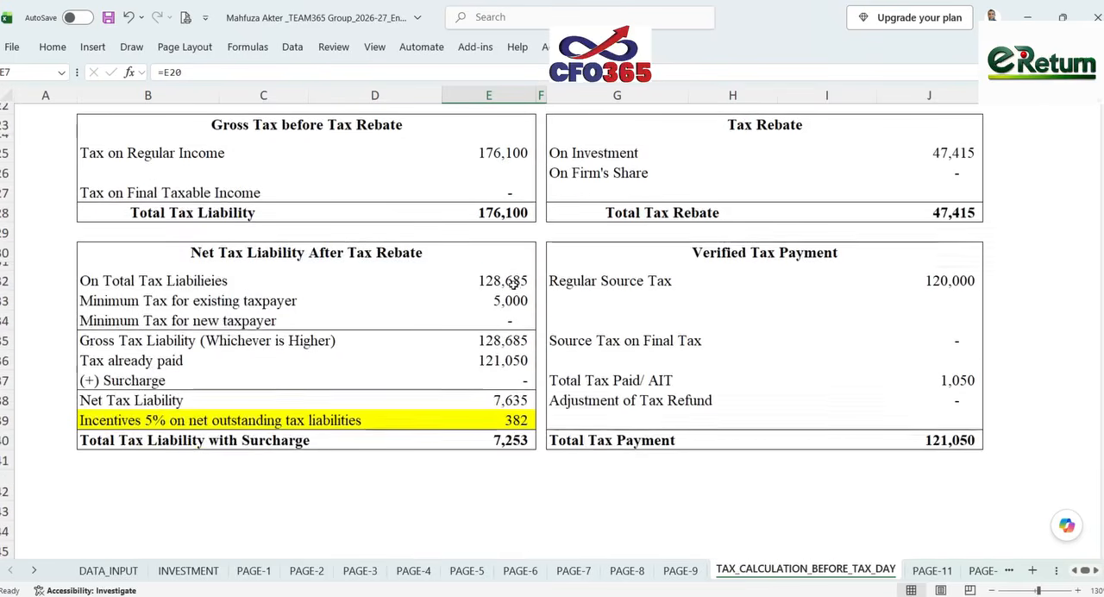
left_click(498, 400)
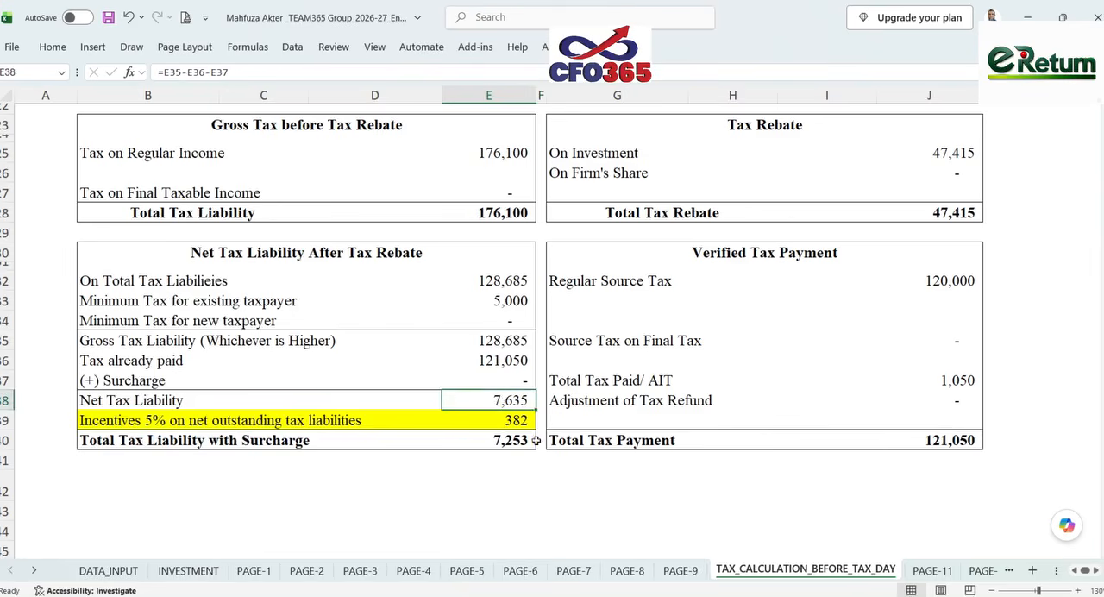
left_click(530, 420)
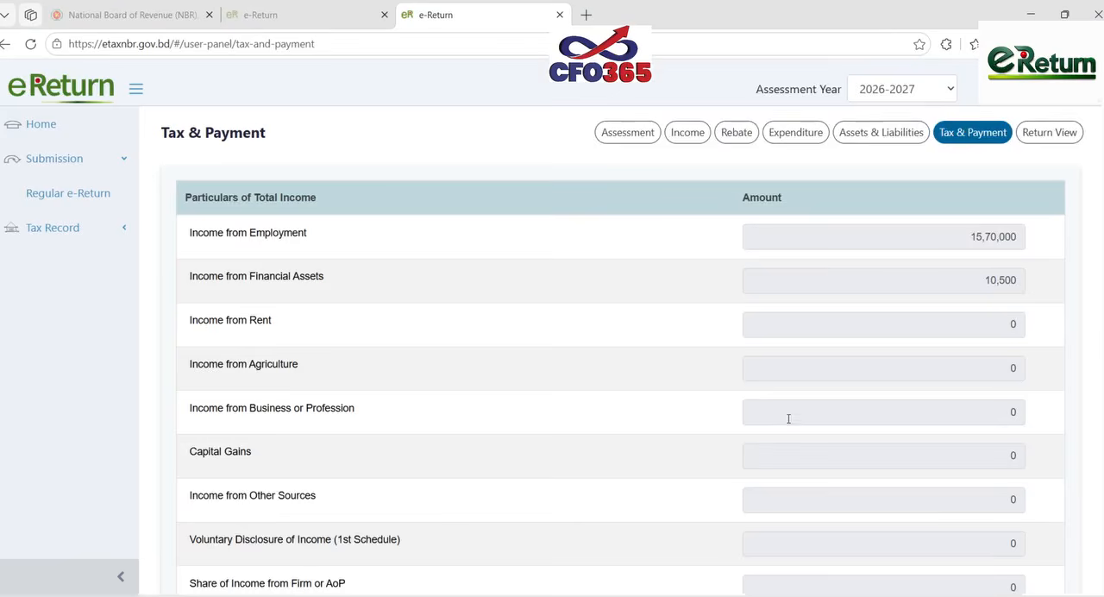
- Switch to the e-Return Tax & Payment page and review the tax computation, total payment and adjustments, incentive and net payable amounts
scroll(788, 419, "down", 10)
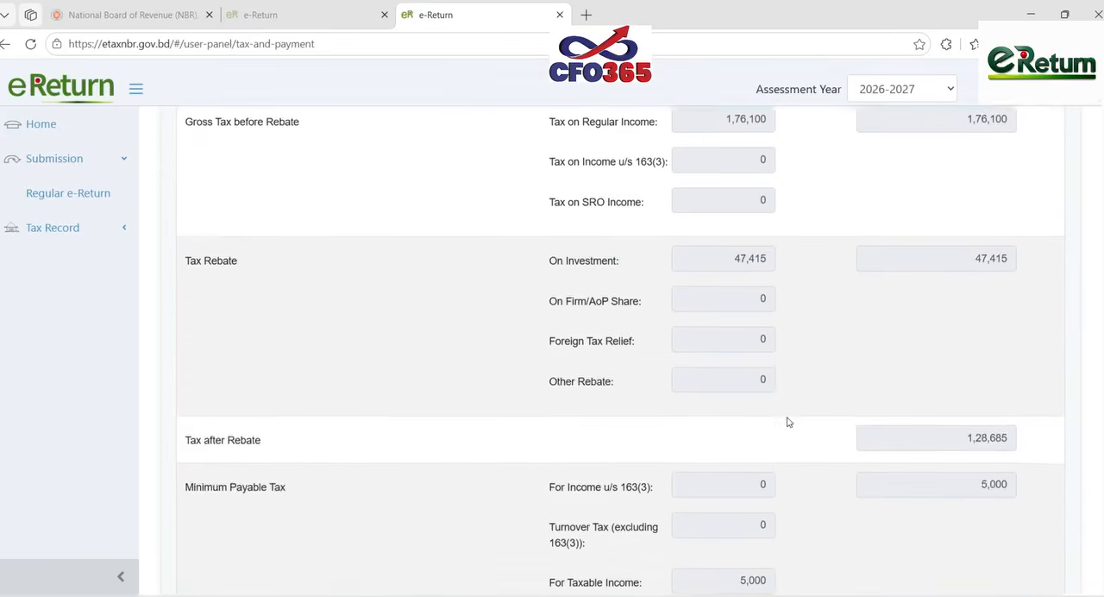
scroll(788, 421, "down", 8)
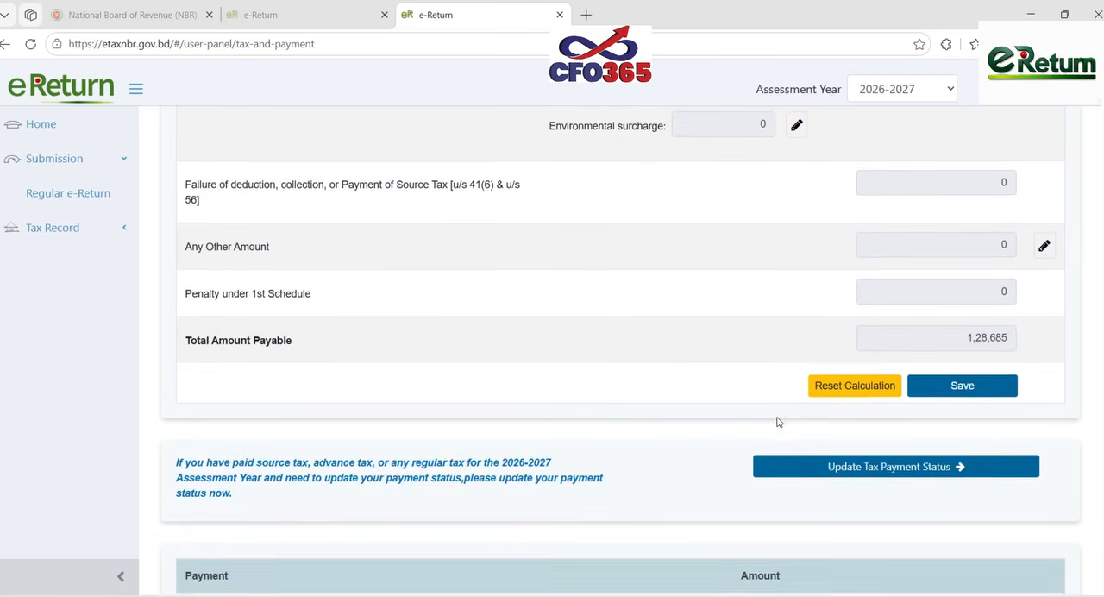
scroll(776, 422, "down", 10)
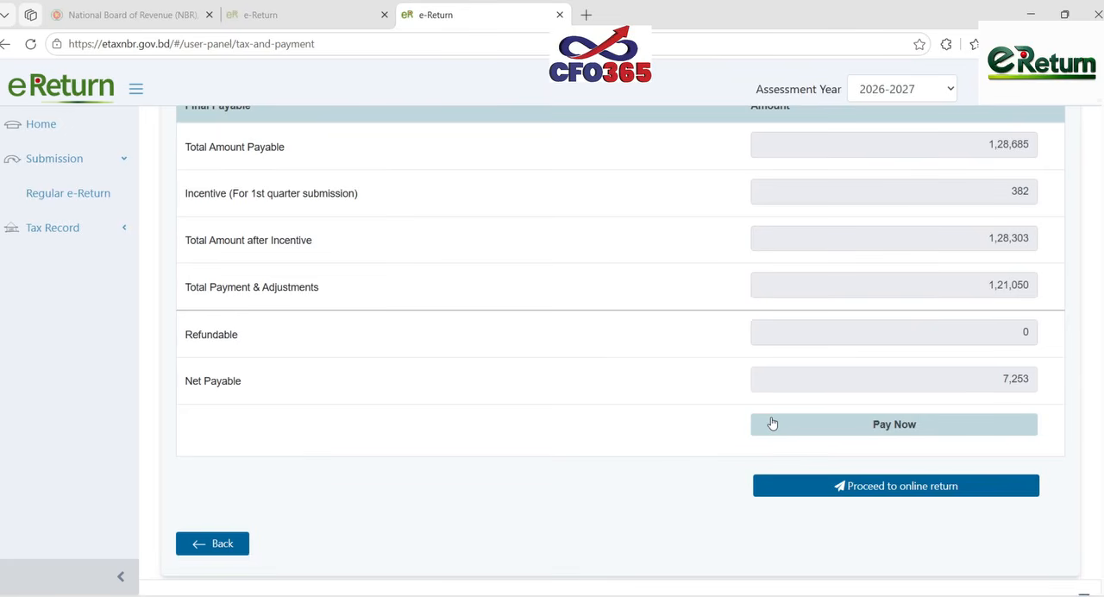
scroll(772, 422, "up", 1)
scroll(773, 420, "down", 1)
scroll(773, 418, "up", 3)
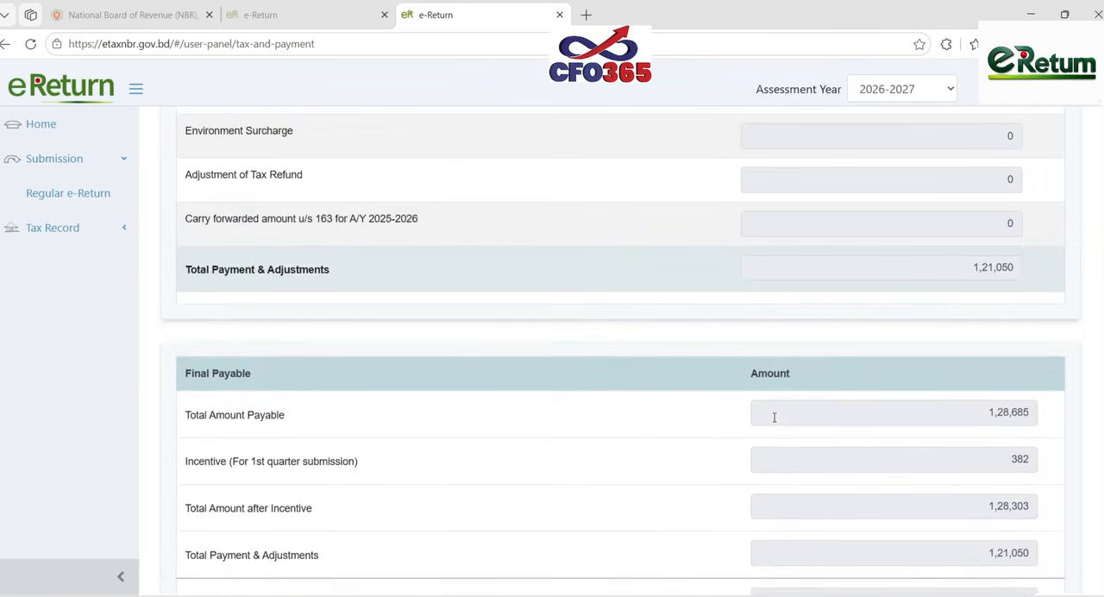
scroll(774, 418, "up", 12)
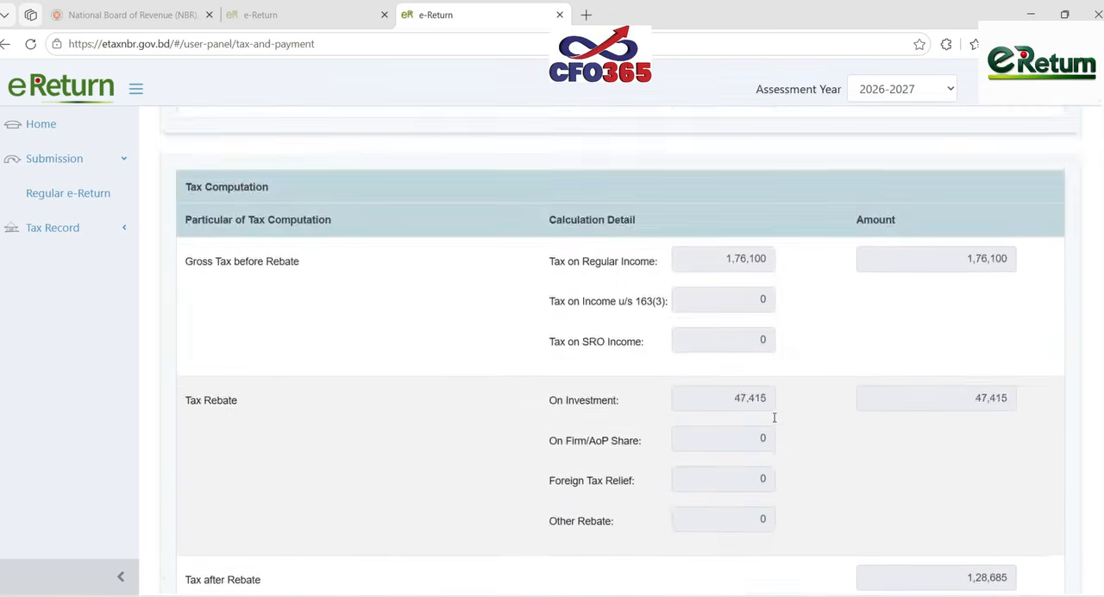
scroll(773, 417, "up", 10)
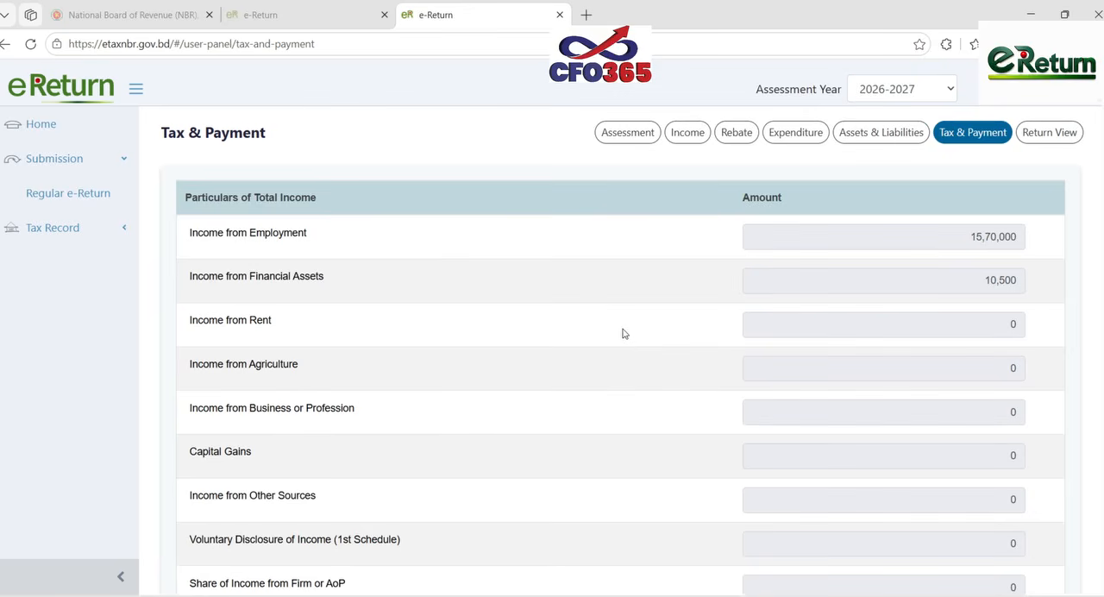